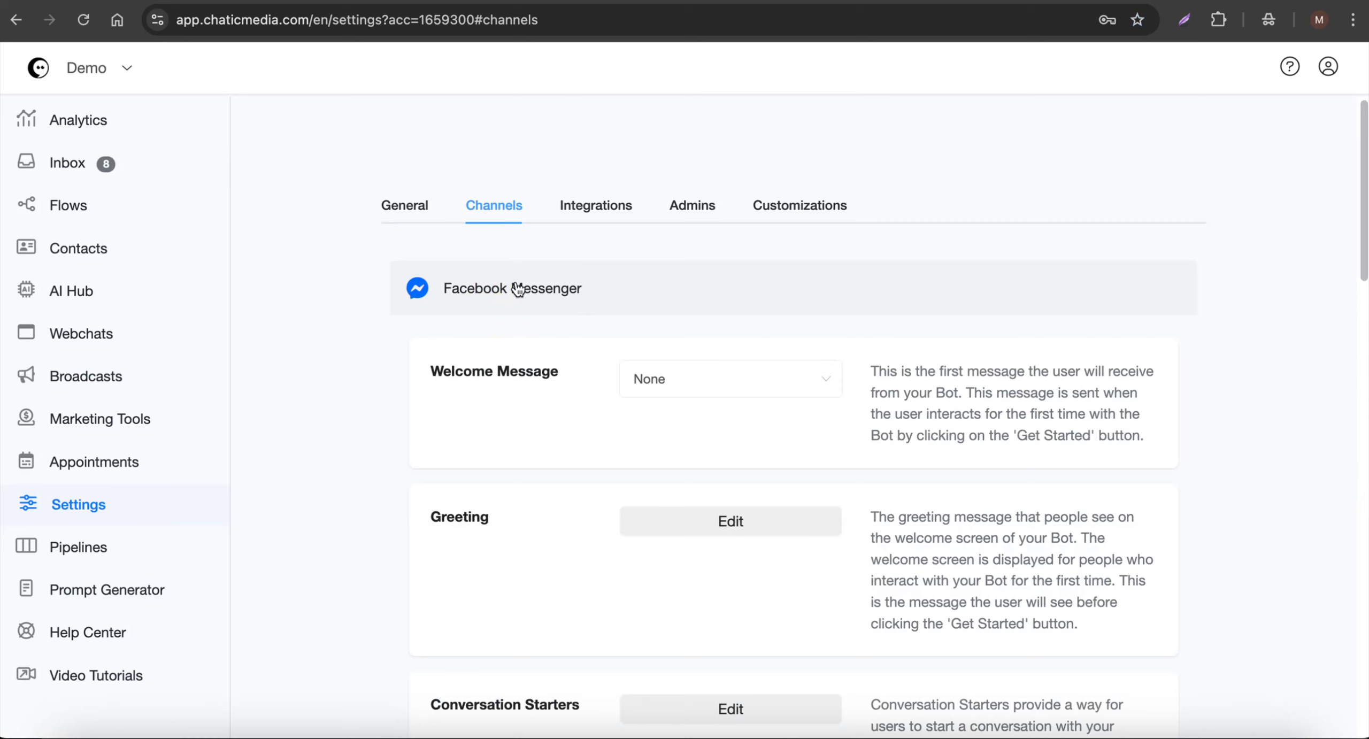
- Open the Help Center article on Facebook Page (Messenger) Automation and read how to connect a Facebook page
scroll(566, 365, "down", 3)
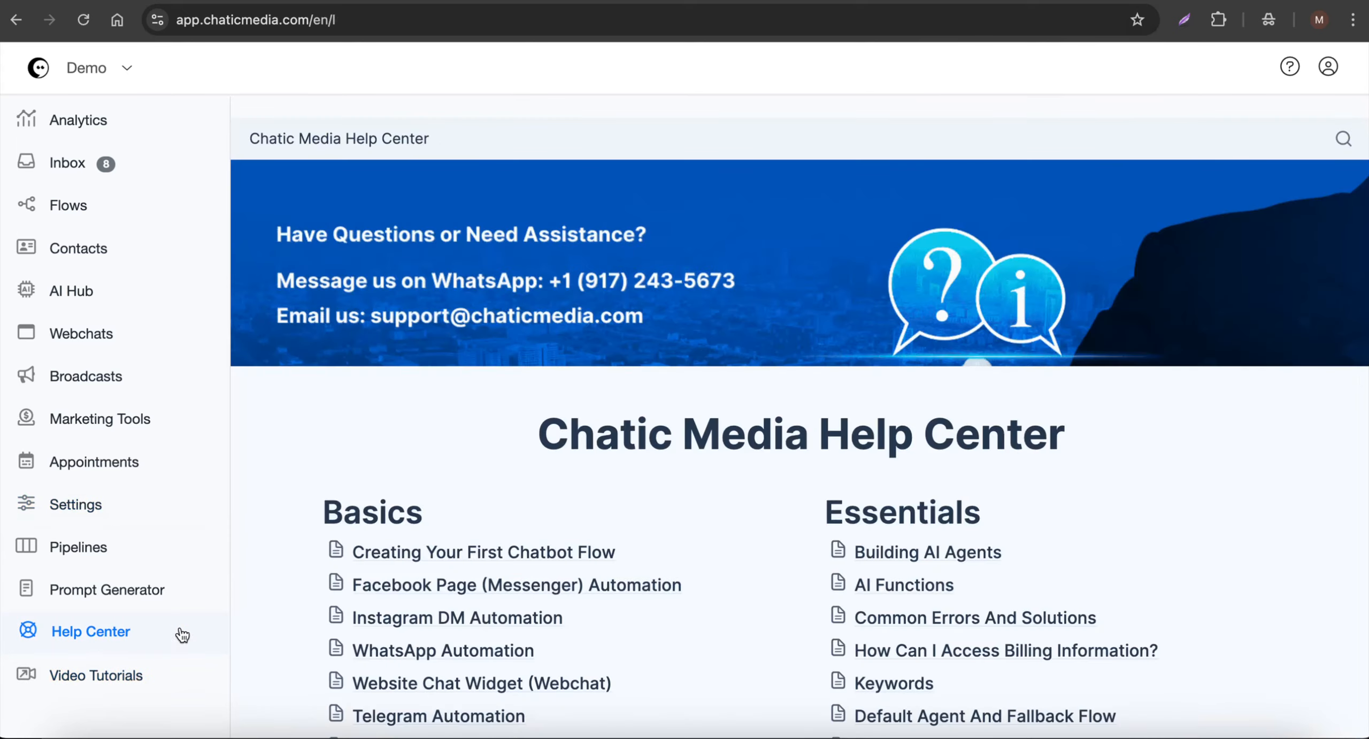
left_click(432, 588)
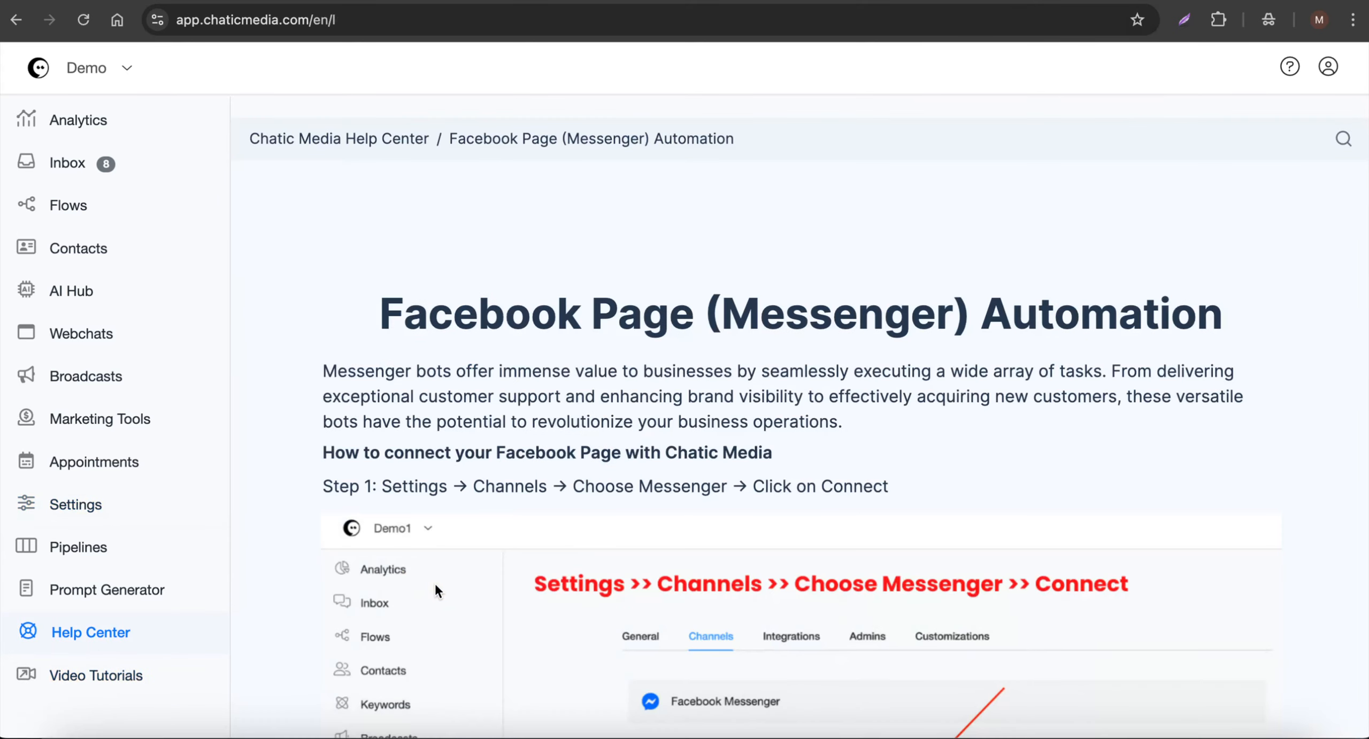
scroll(596, 478, "down", 5)
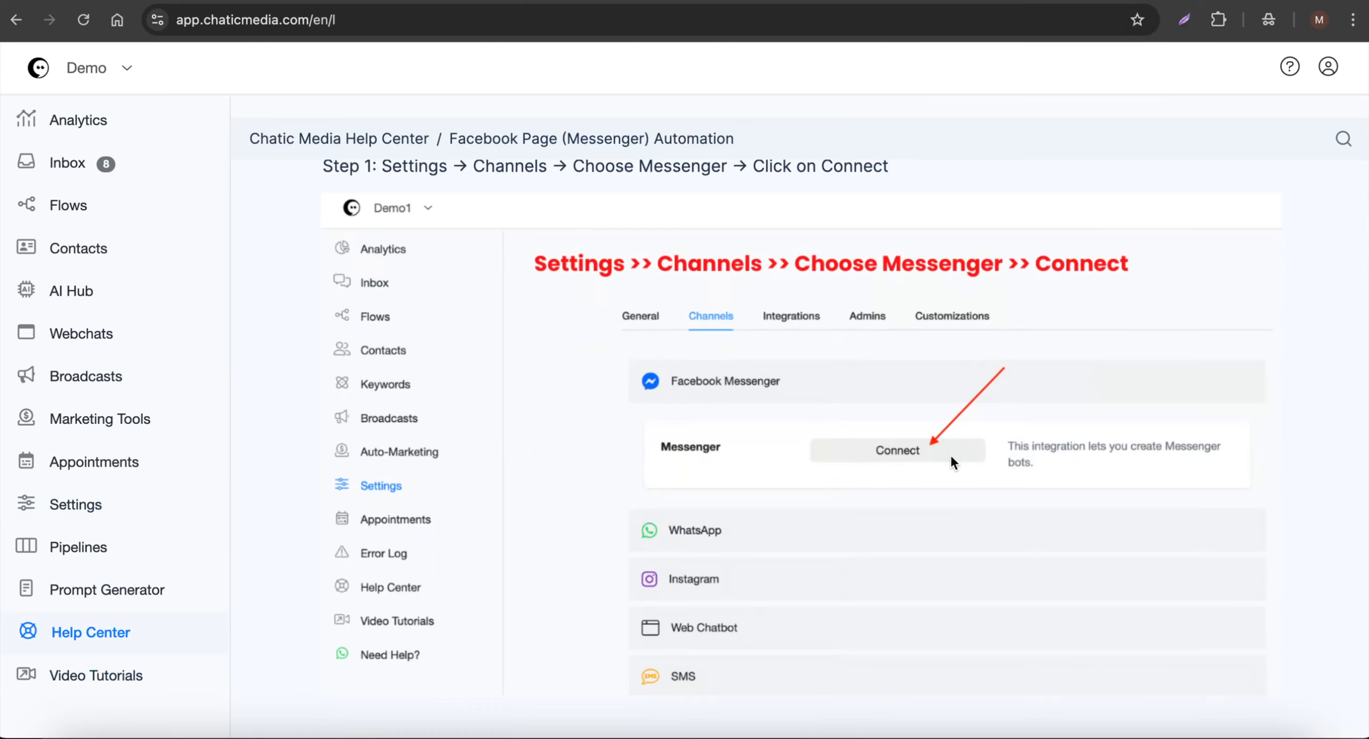
scroll(952, 444, "down", 10)
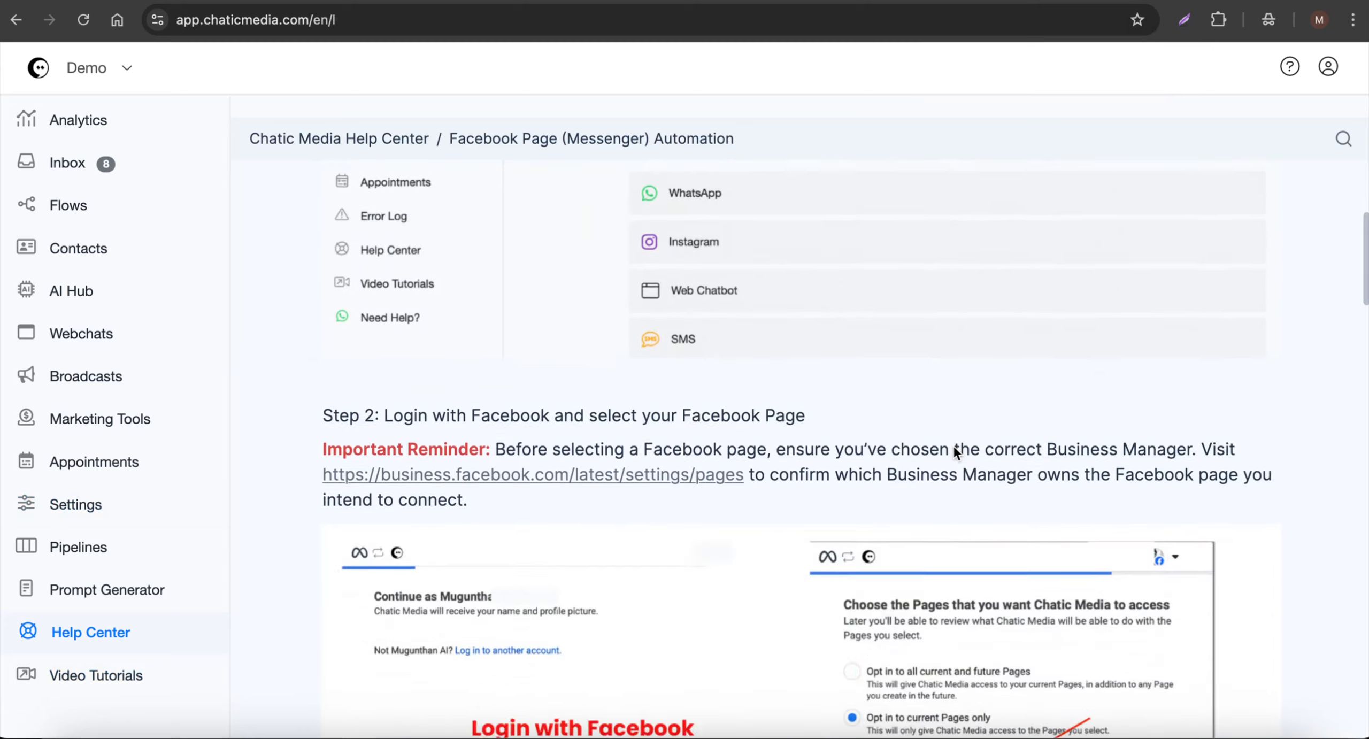
scroll(590, 481, "down", 2)
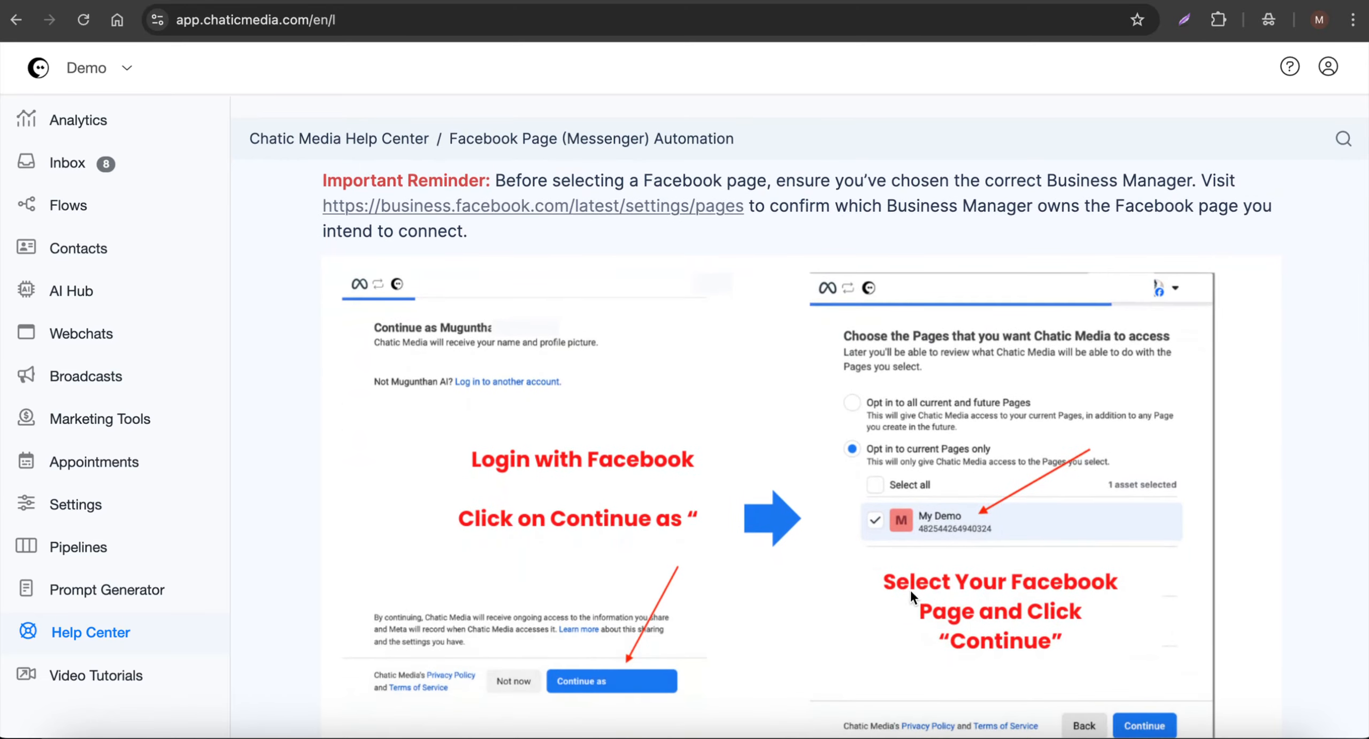
scroll(896, 576, "down", 10)
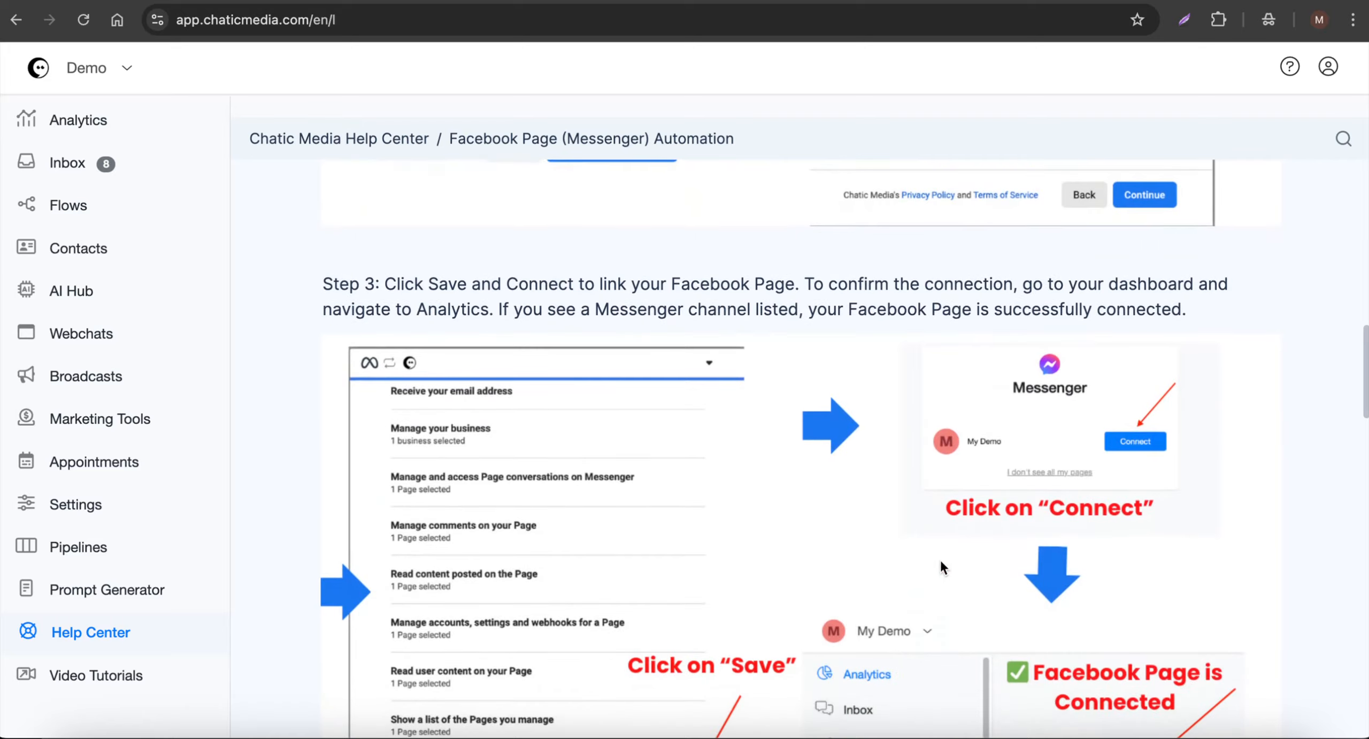
scroll(1046, 554, "down", 10)
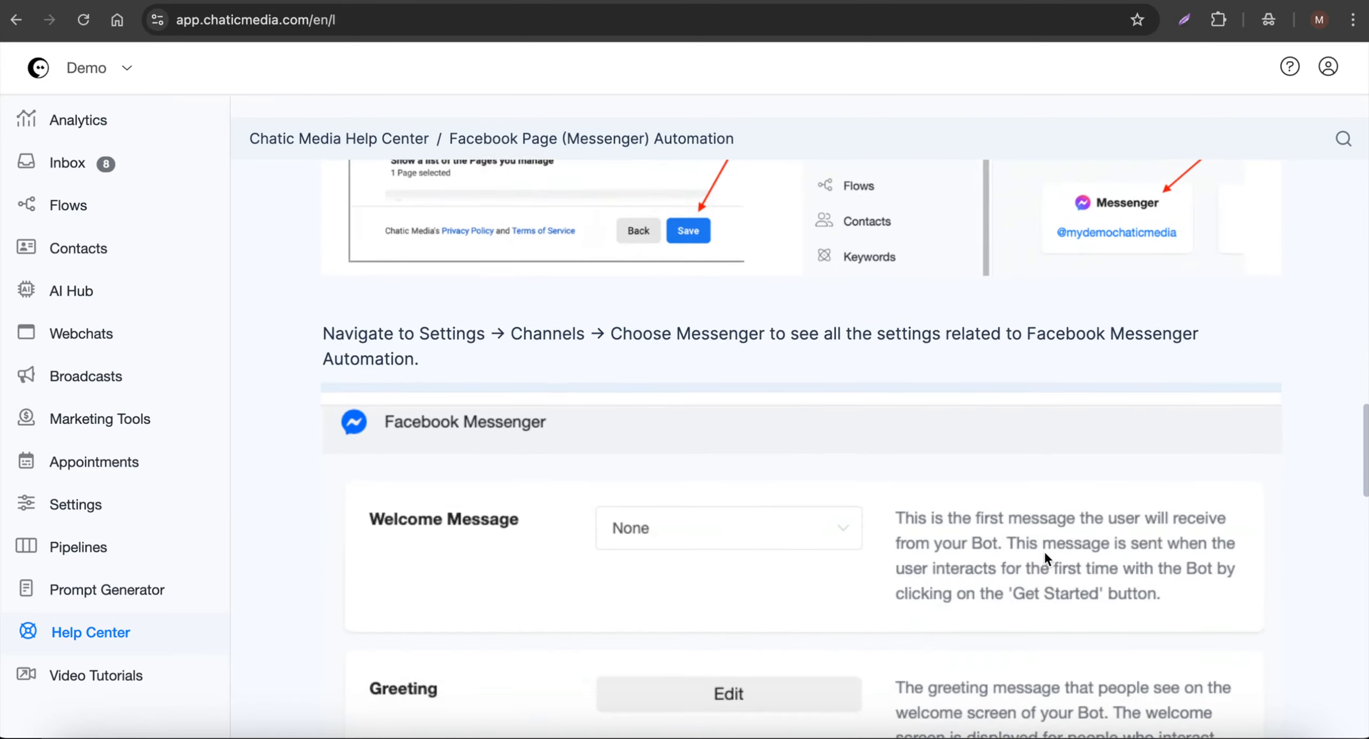
scroll(1045, 550, "up", 12)
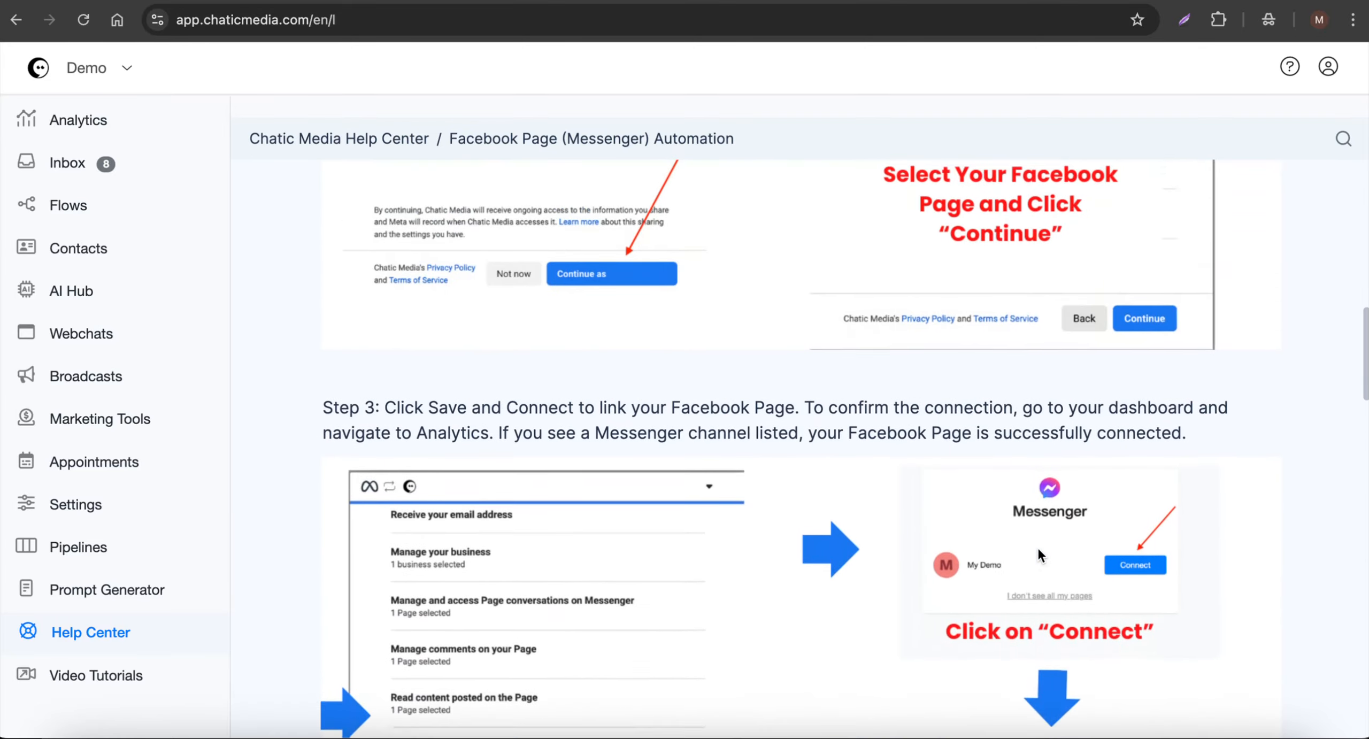
scroll(906, 482, "up", 20)
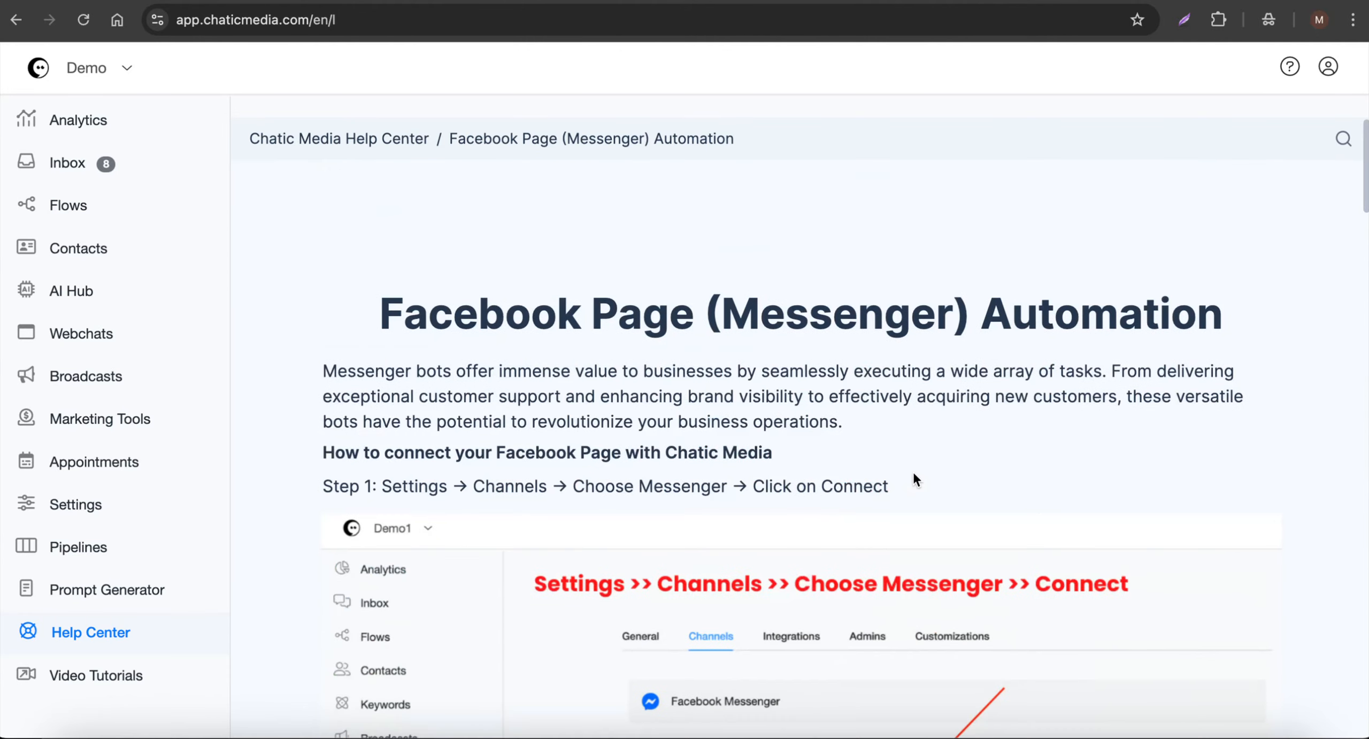
- Go to the account's integration settings, look over the available AI providers and expand the OpenAI ChatGPT section
left_click(98, 510)
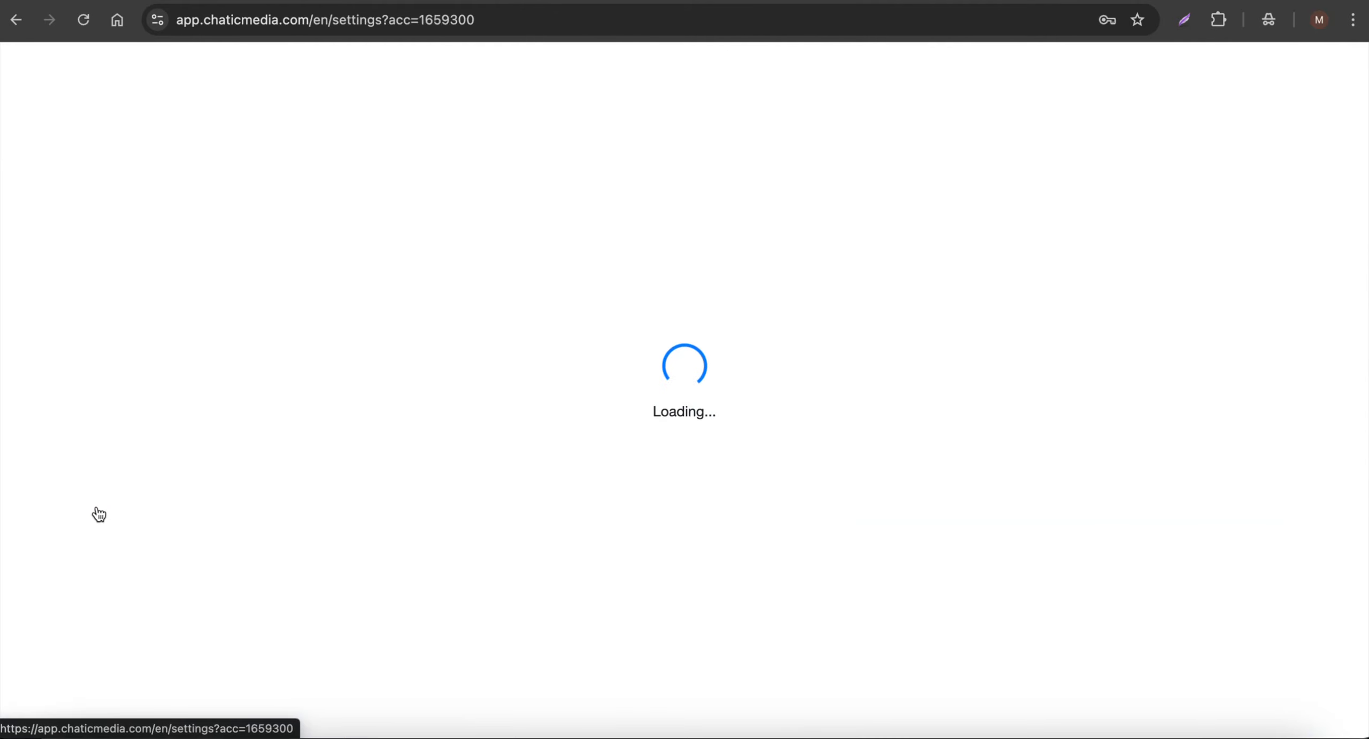
left_click(604, 214)
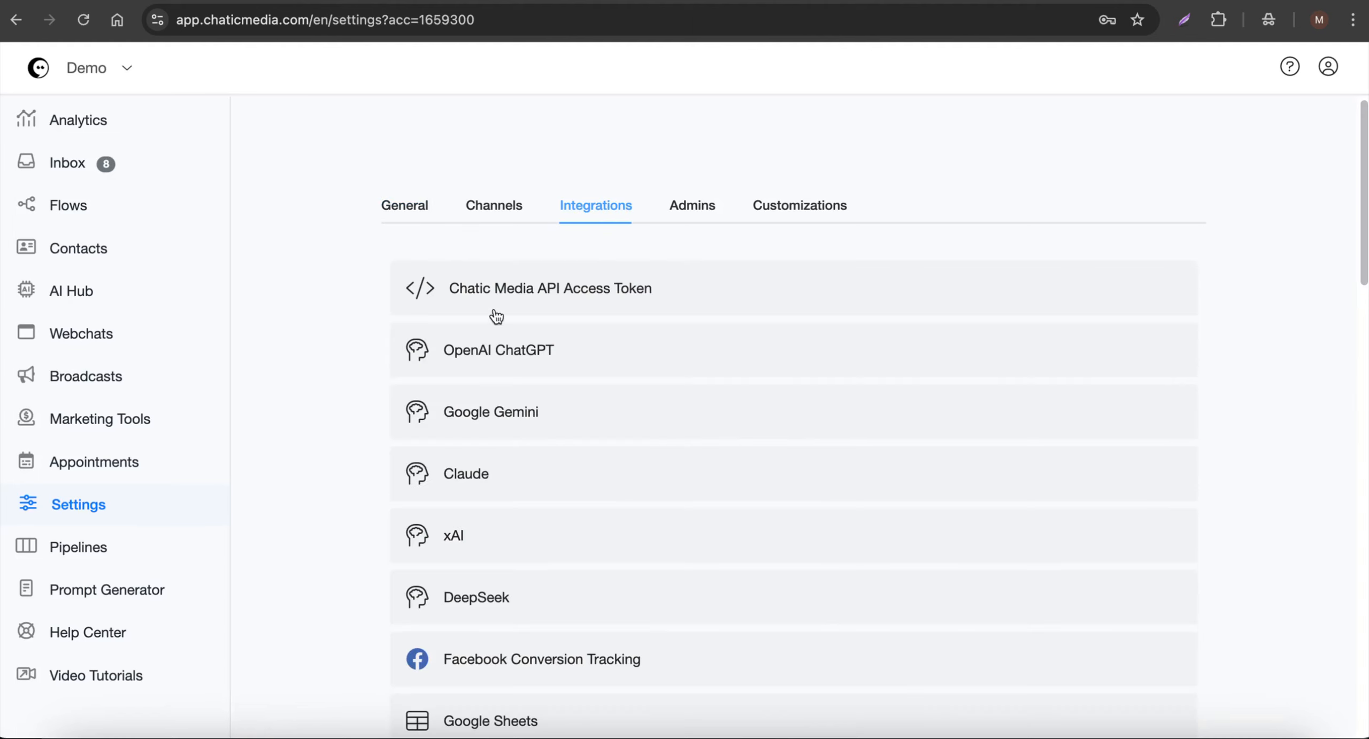
left_click(479, 364)
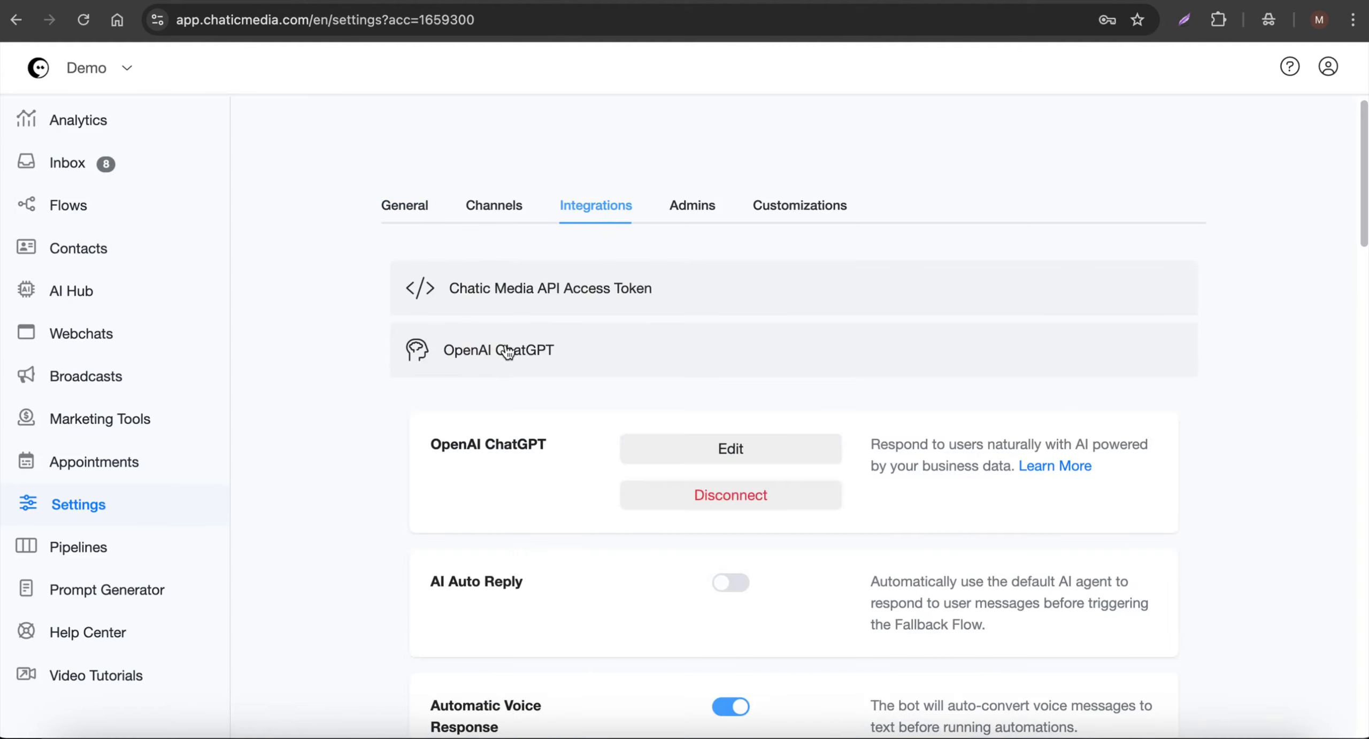
left_click(511, 353)
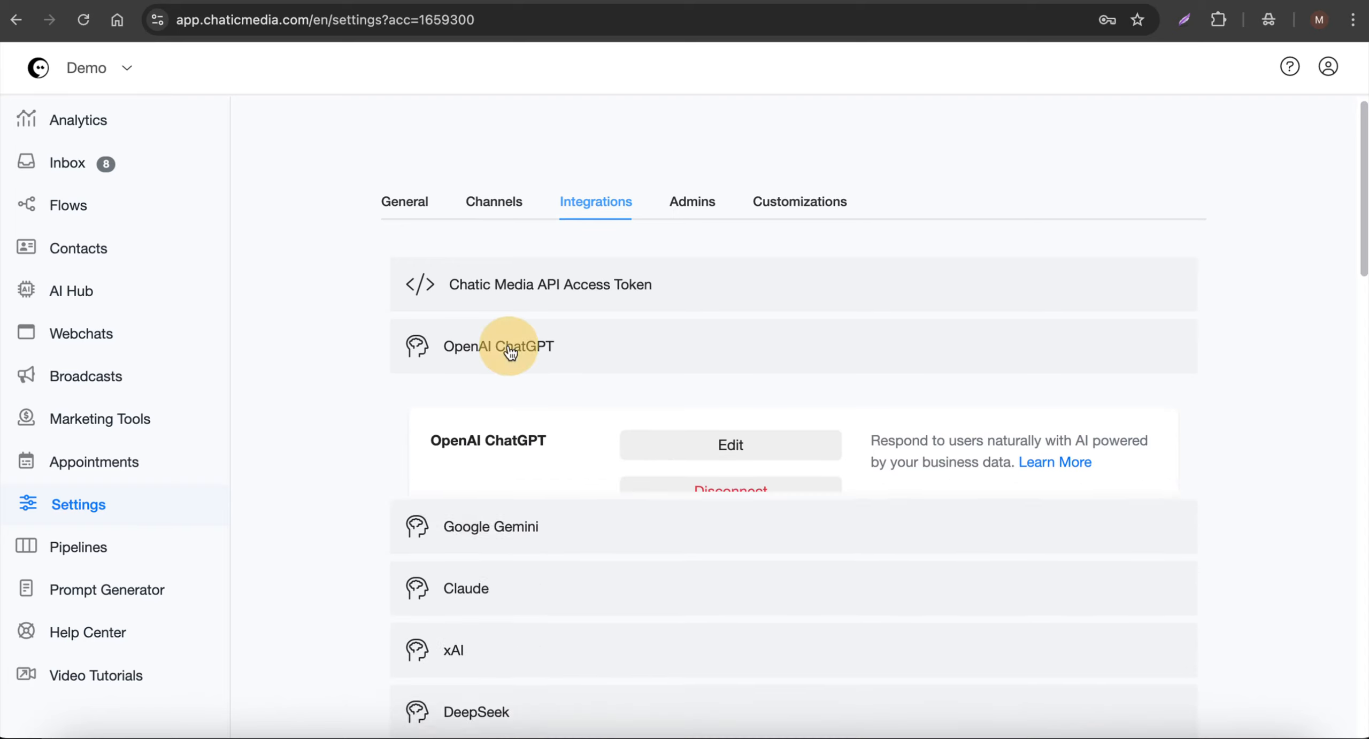
scroll(476, 436, "down", 2)
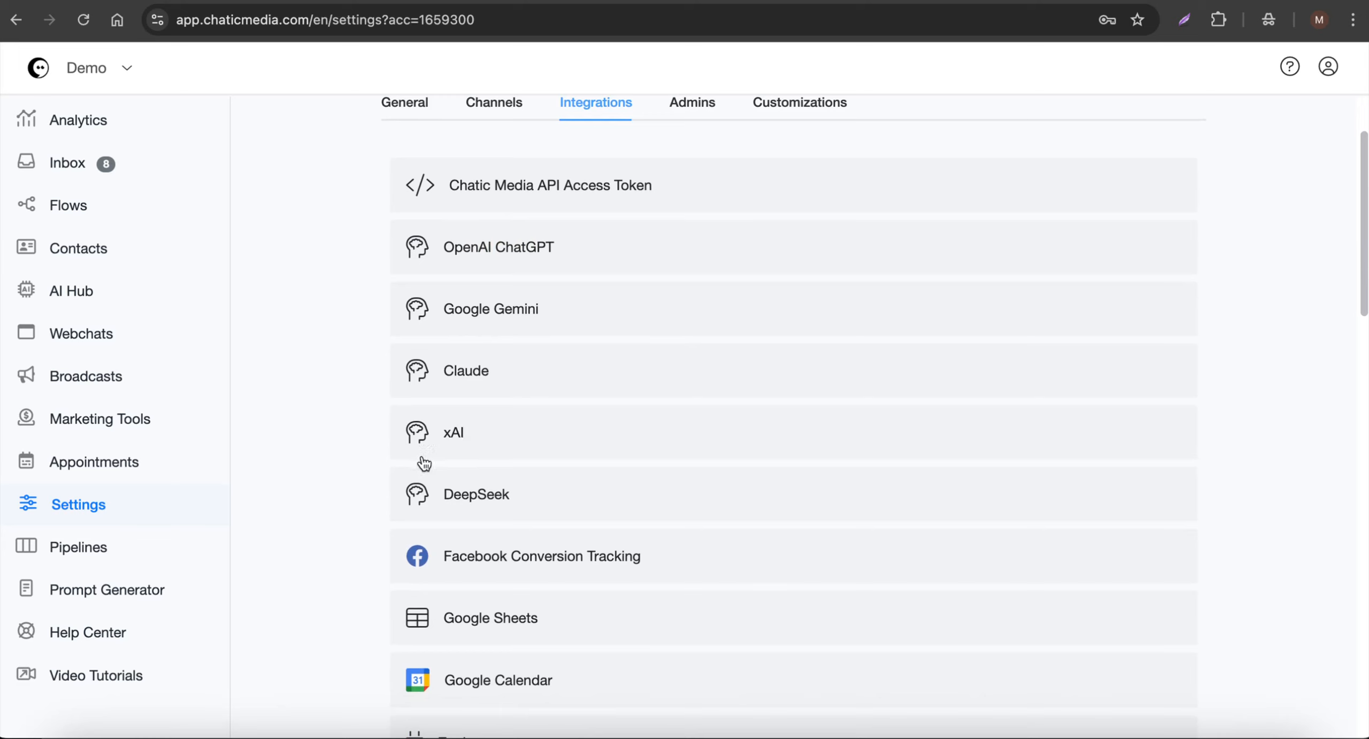
scroll(443, 443, "up", 2)
left_click(523, 349)
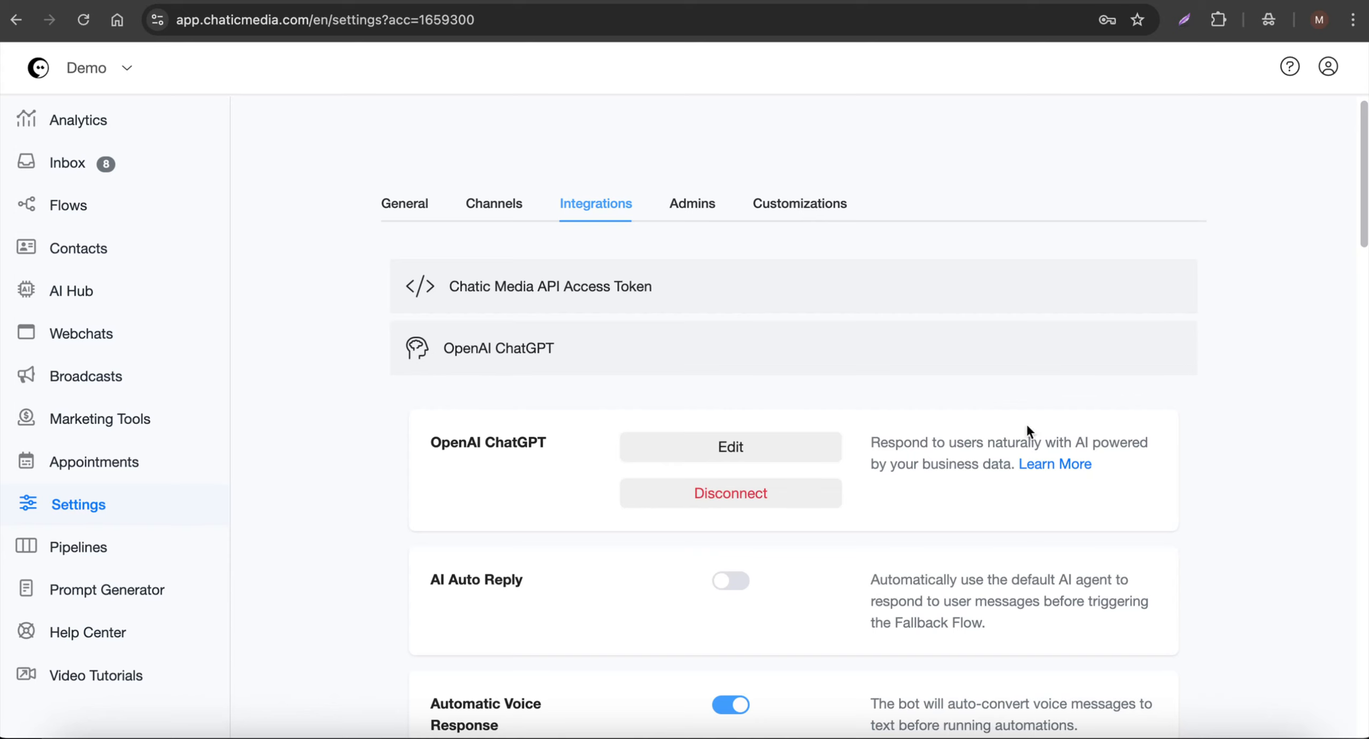
- Open the OpenAI ChatGPT integration's help guide and read how to get an API key and connect it to Chatic Media
left_click(1082, 470)
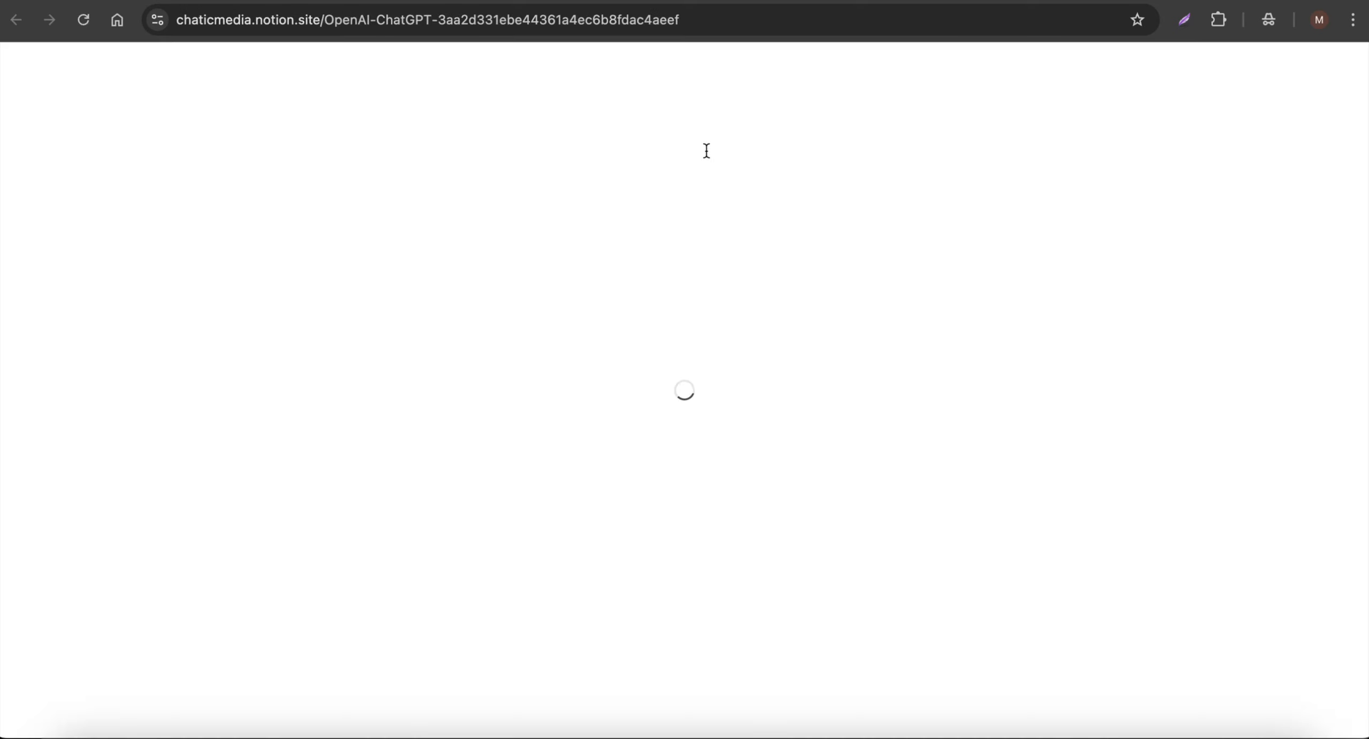
scroll(311, 342, "down", 3)
scroll(310, 343, "down", 4)
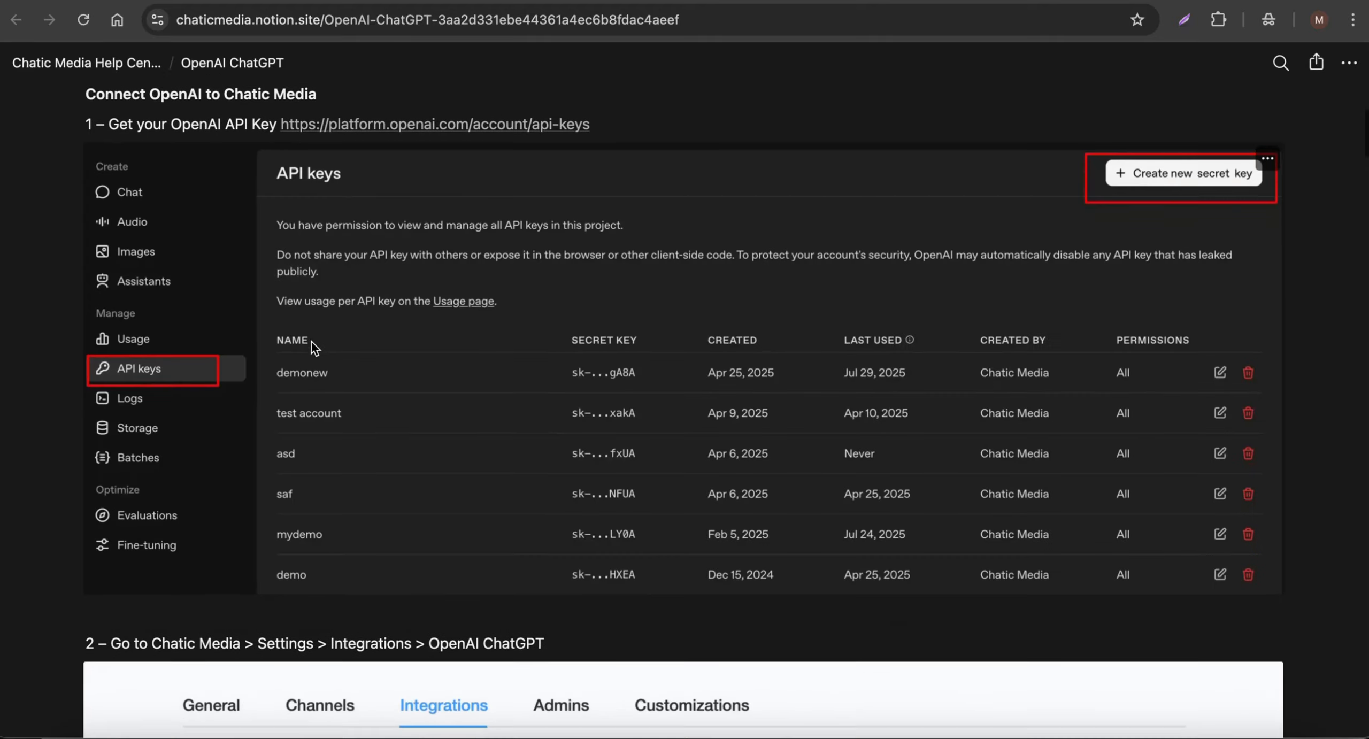
scroll(238, 364, "up", 2)
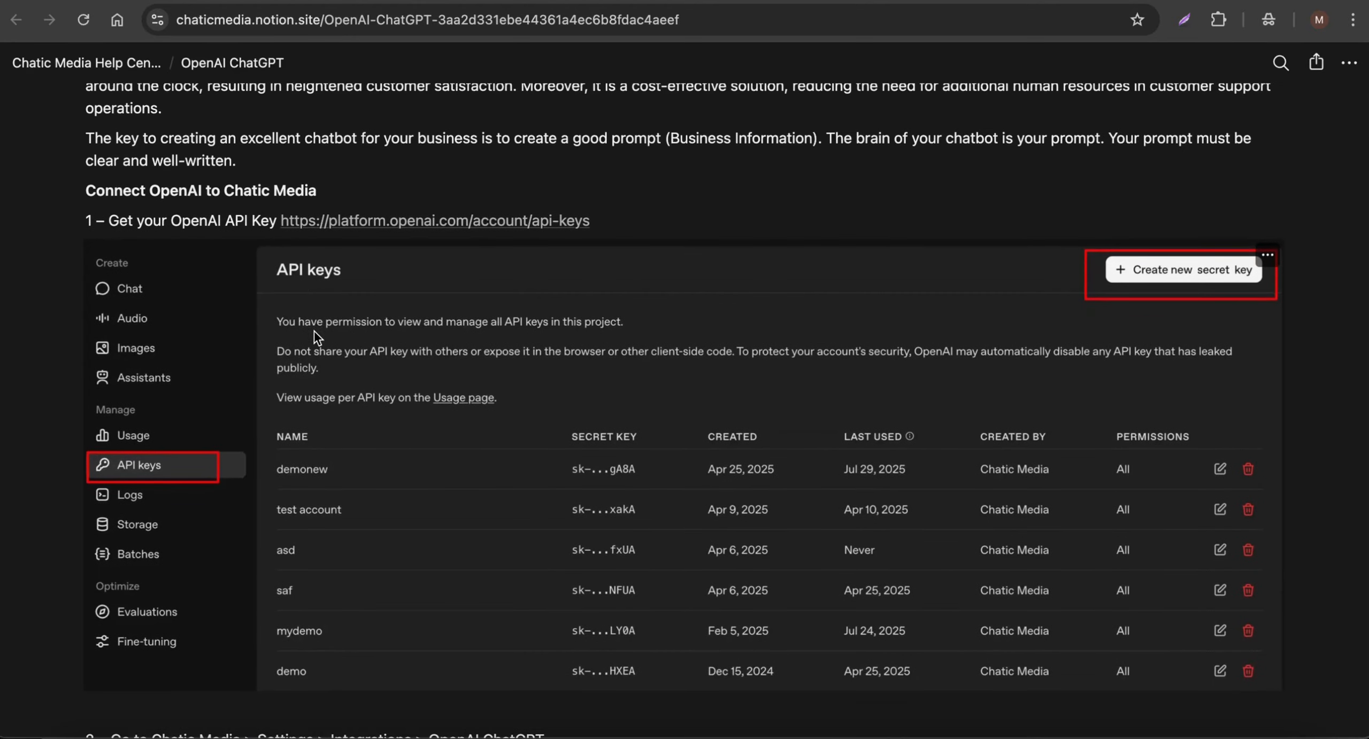
scroll(316, 337, "up", 2)
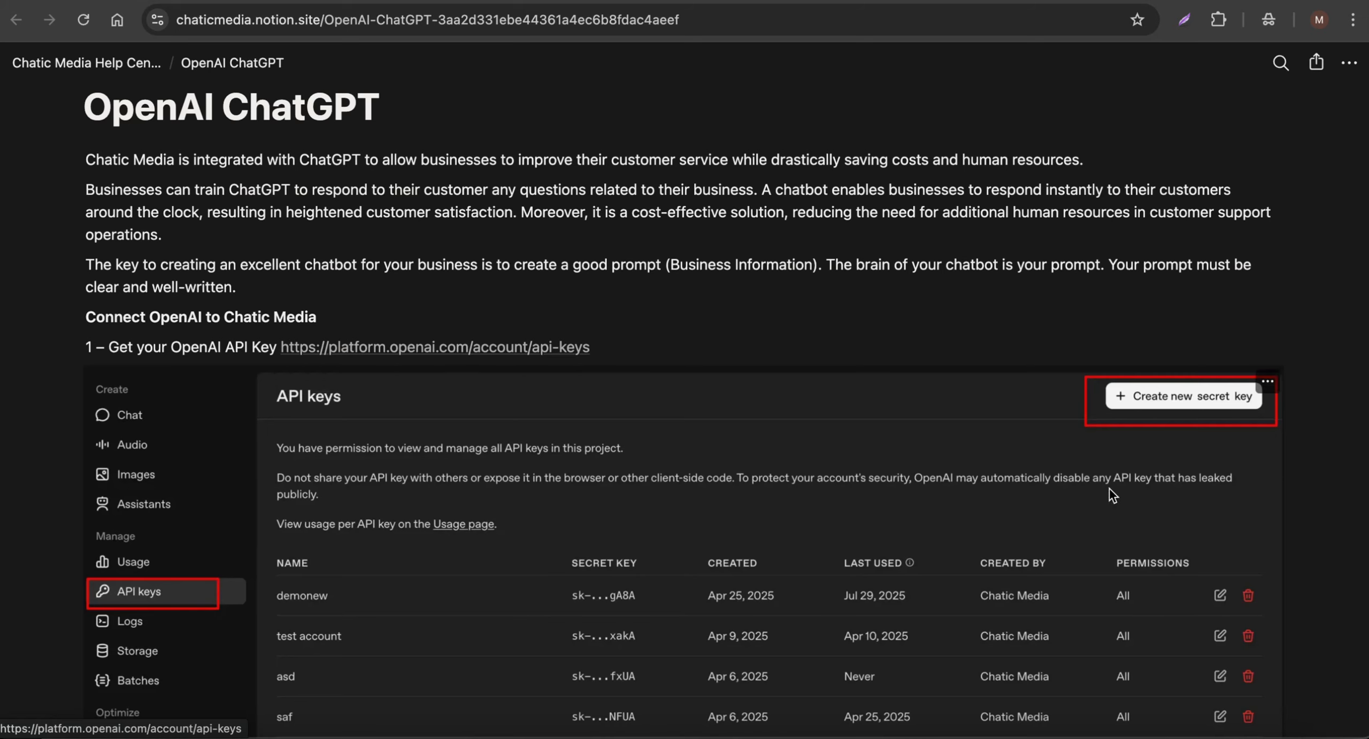
scroll(1217, 415, "down", 20)
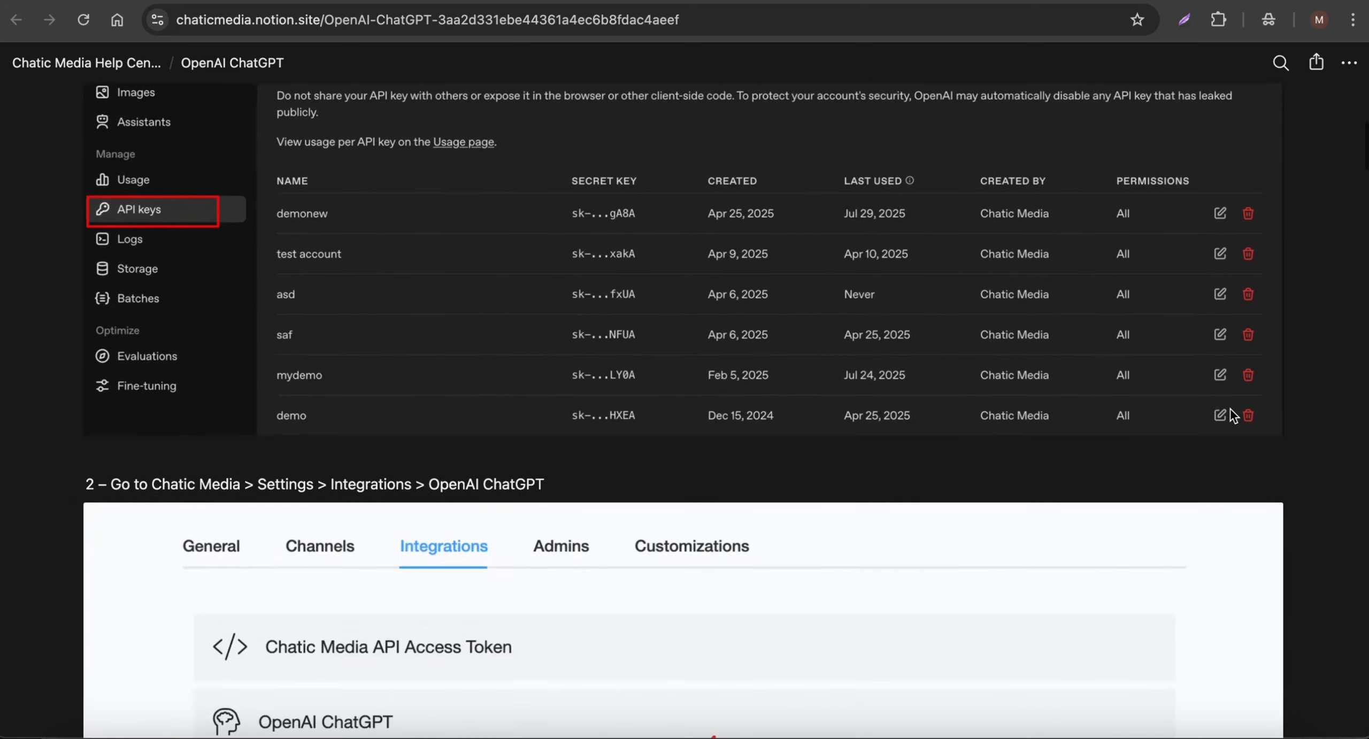
scroll(669, 444, "down", 6)
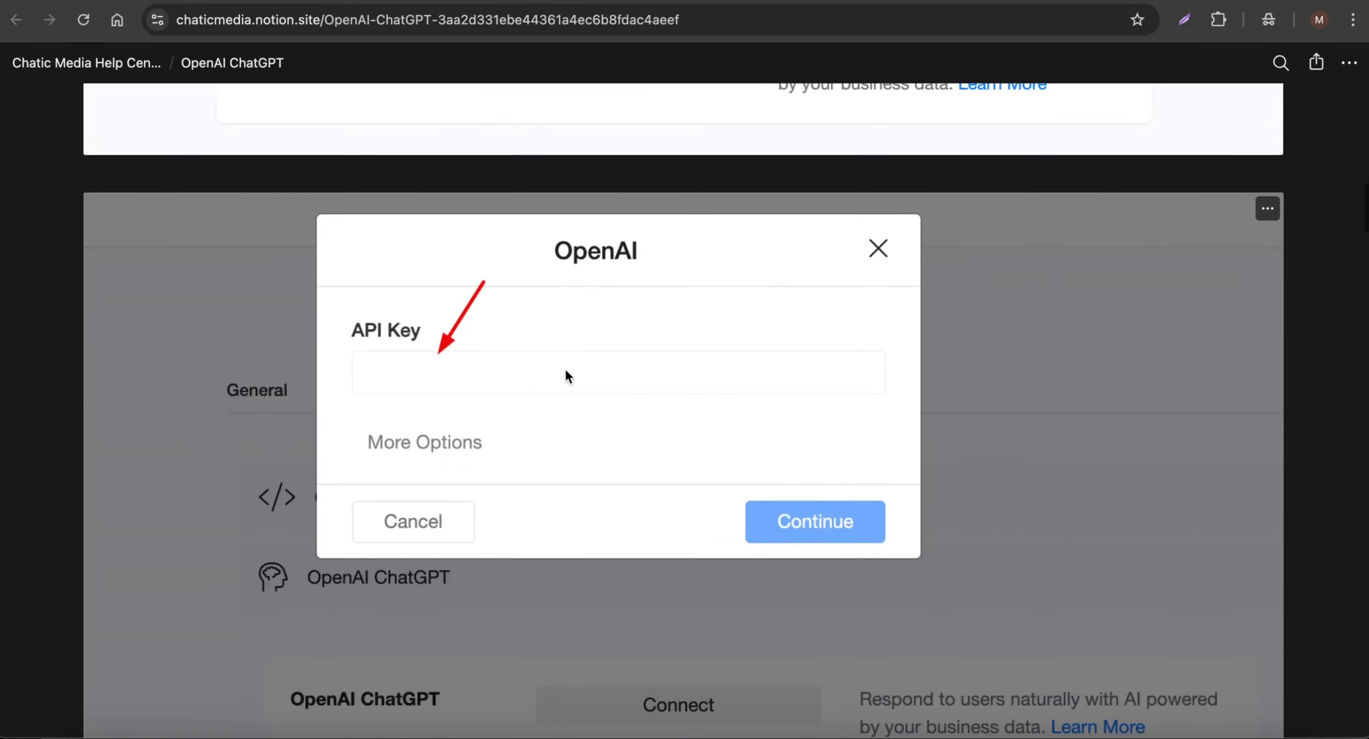
scroll(540, 366, "up", 8)
scroll(542, 368, "up", 13)
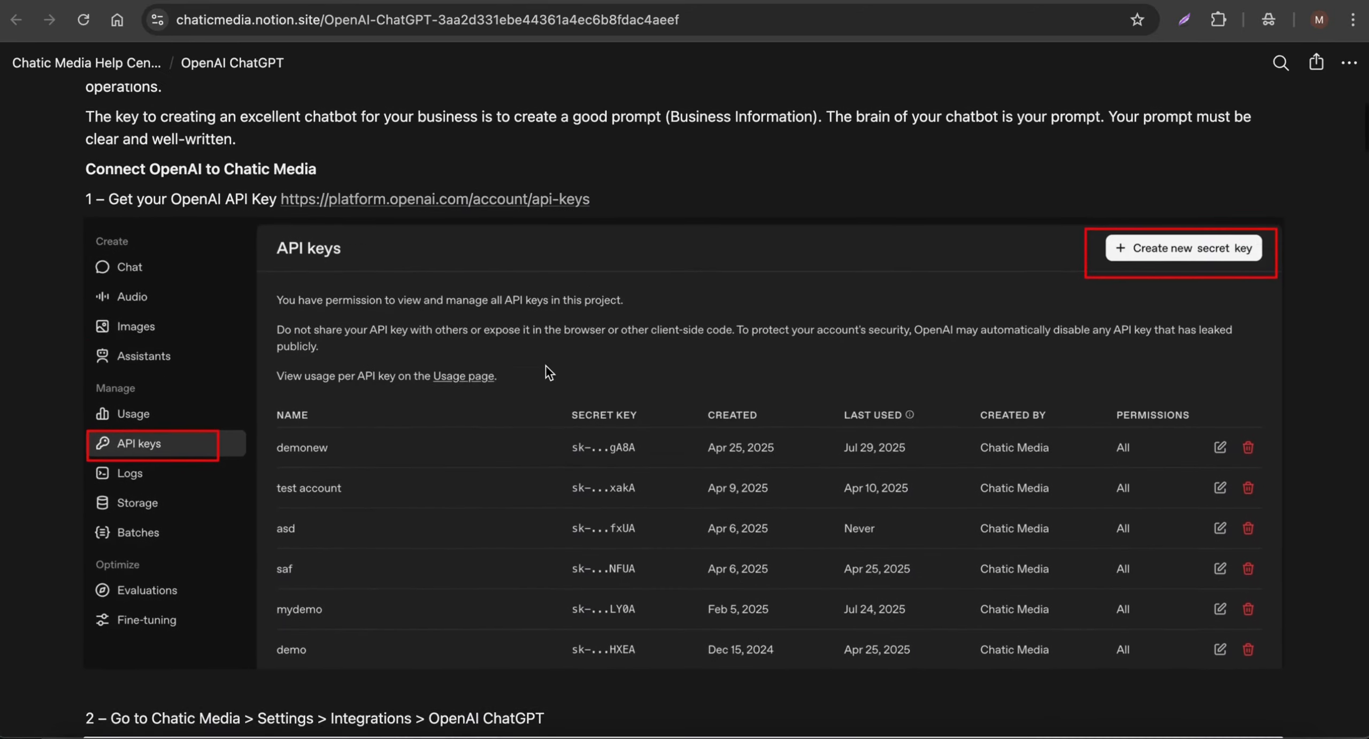
- Switch to the EduExcel Academy chatbot knowledge base in Google Docs and review its sections from Company Overview through the Frequently Asked Questions
left_click(727, 2)
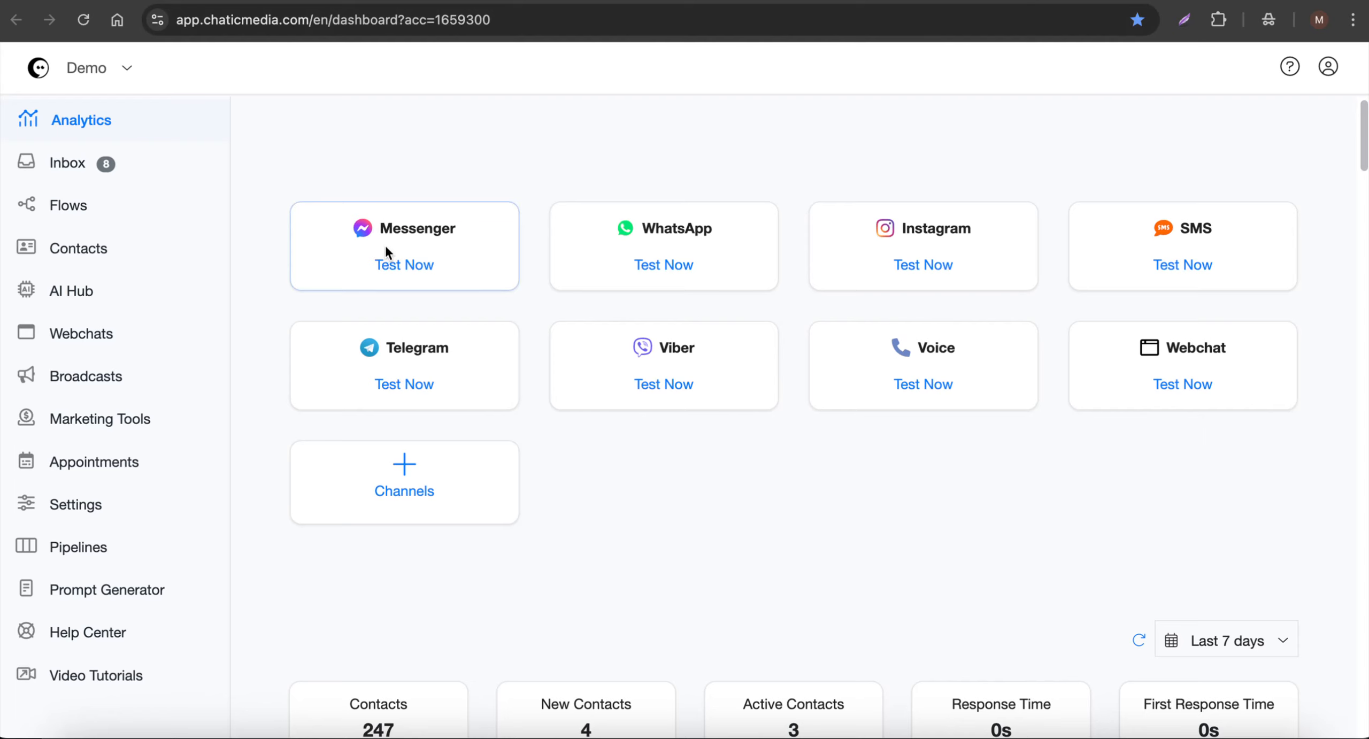
left_click(1168, 2)
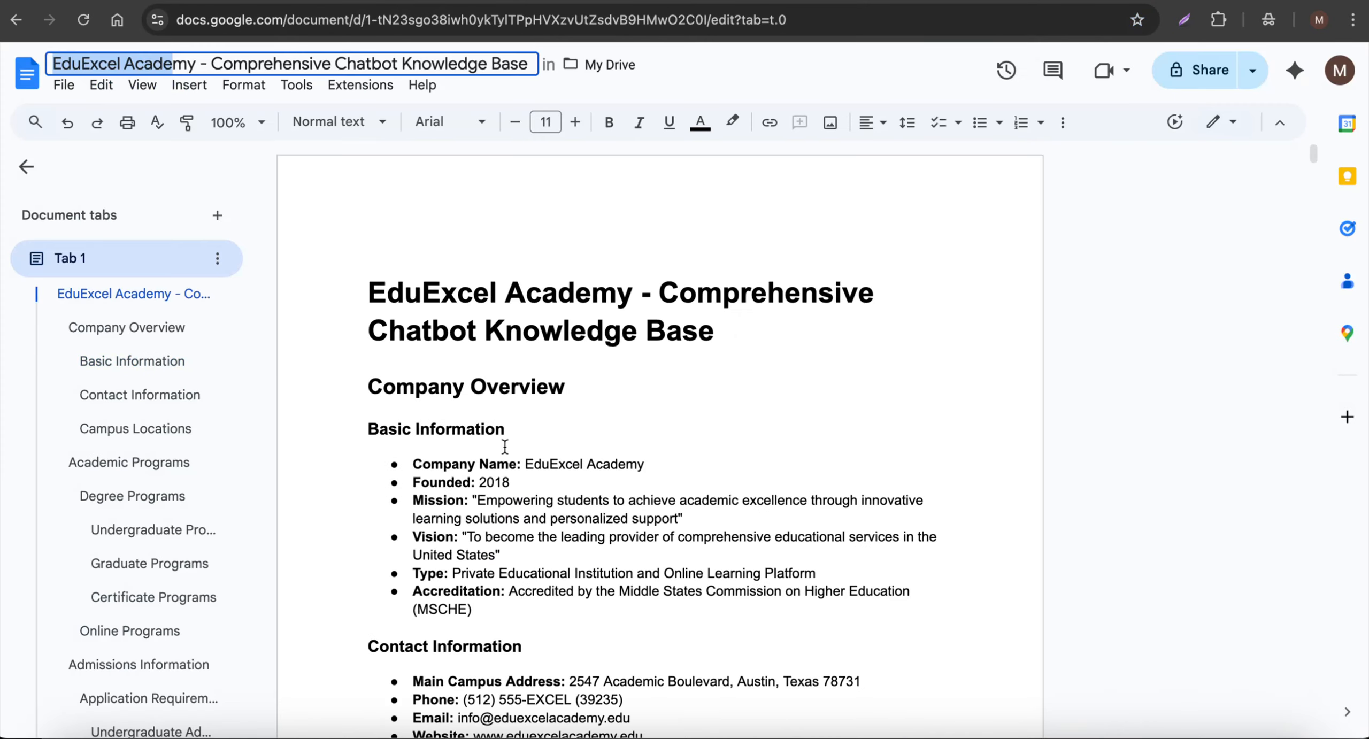
left_click_drag(361, 291, 634, 293)
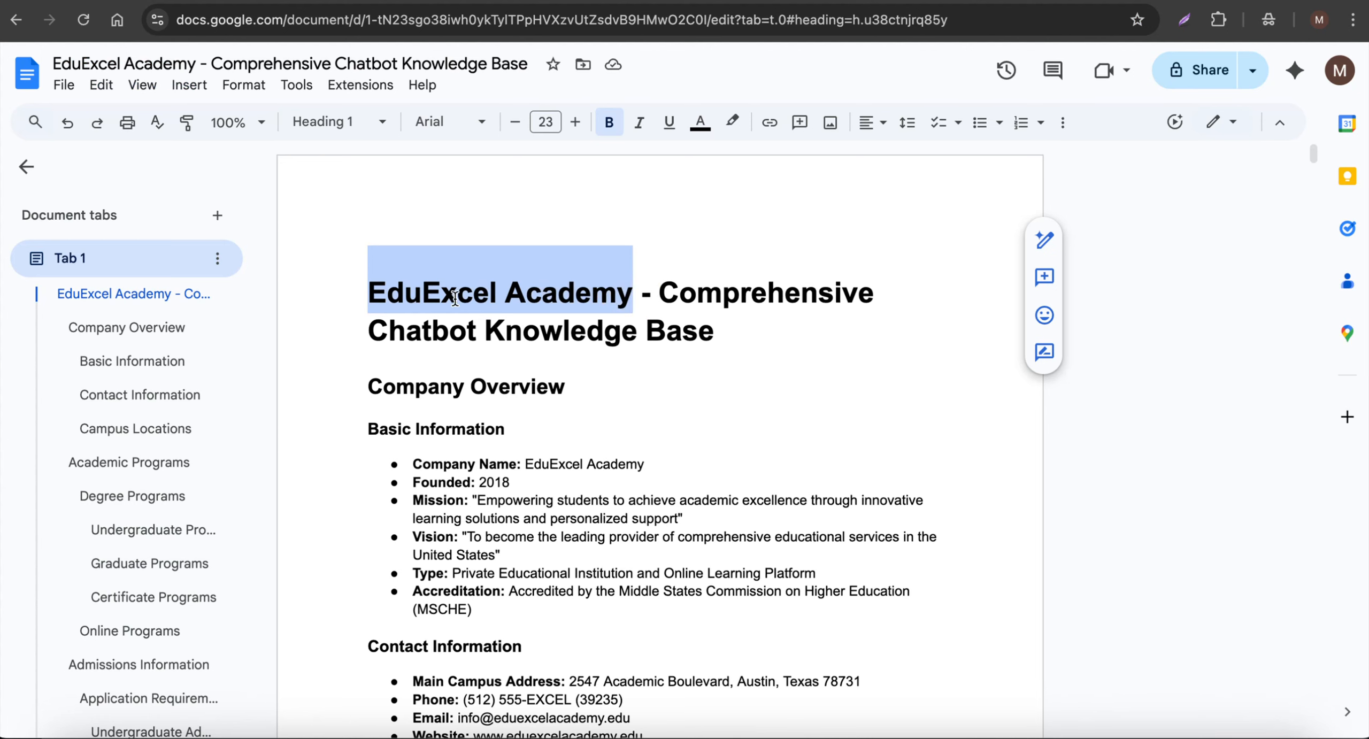
scroll(588, 458, "down", 3)
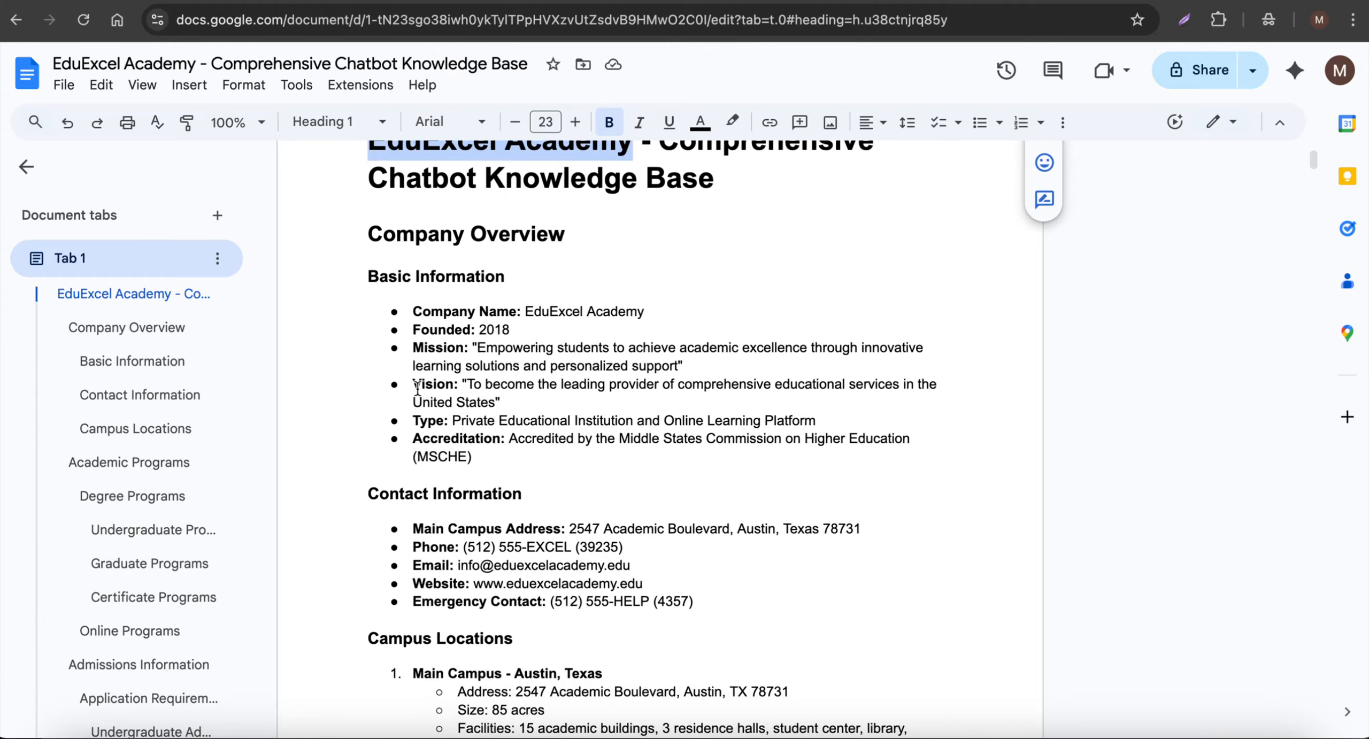
scroll(417, 387, "down", 9)
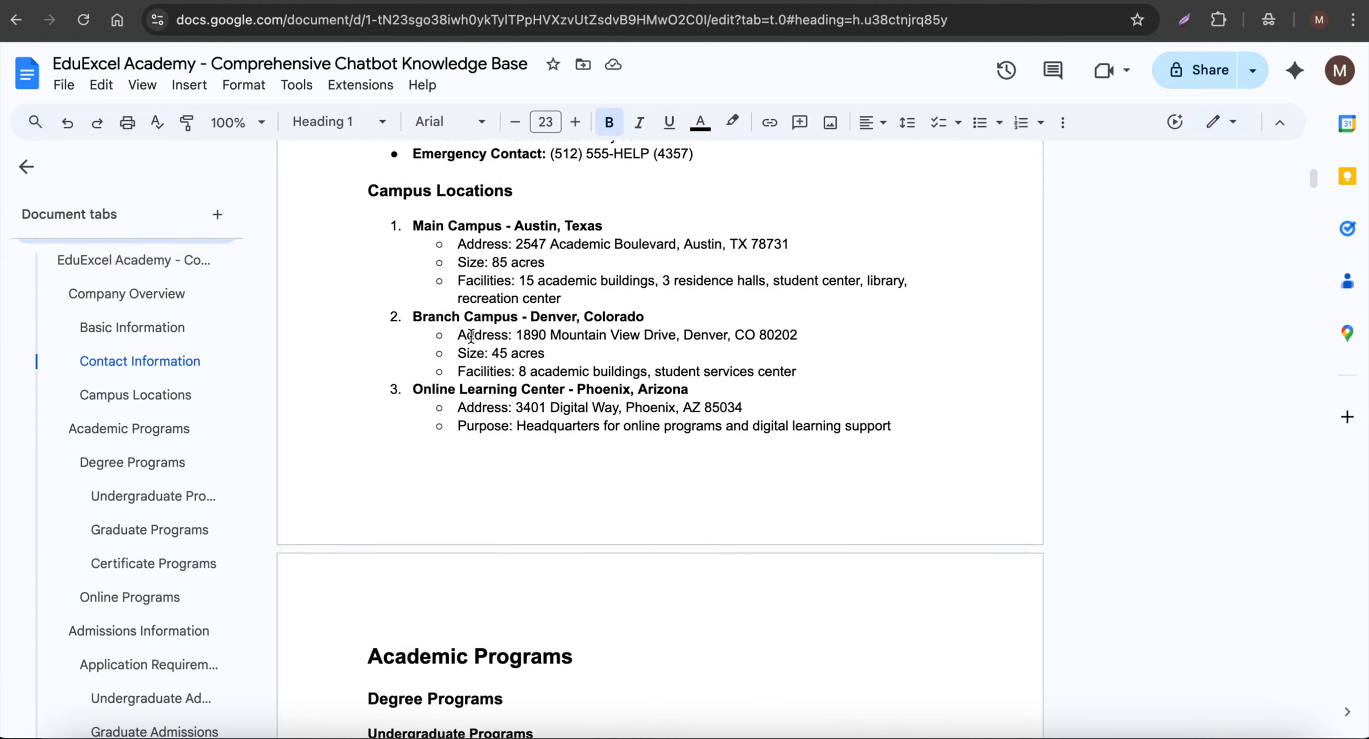
scroll(471, 336, "down", 20)
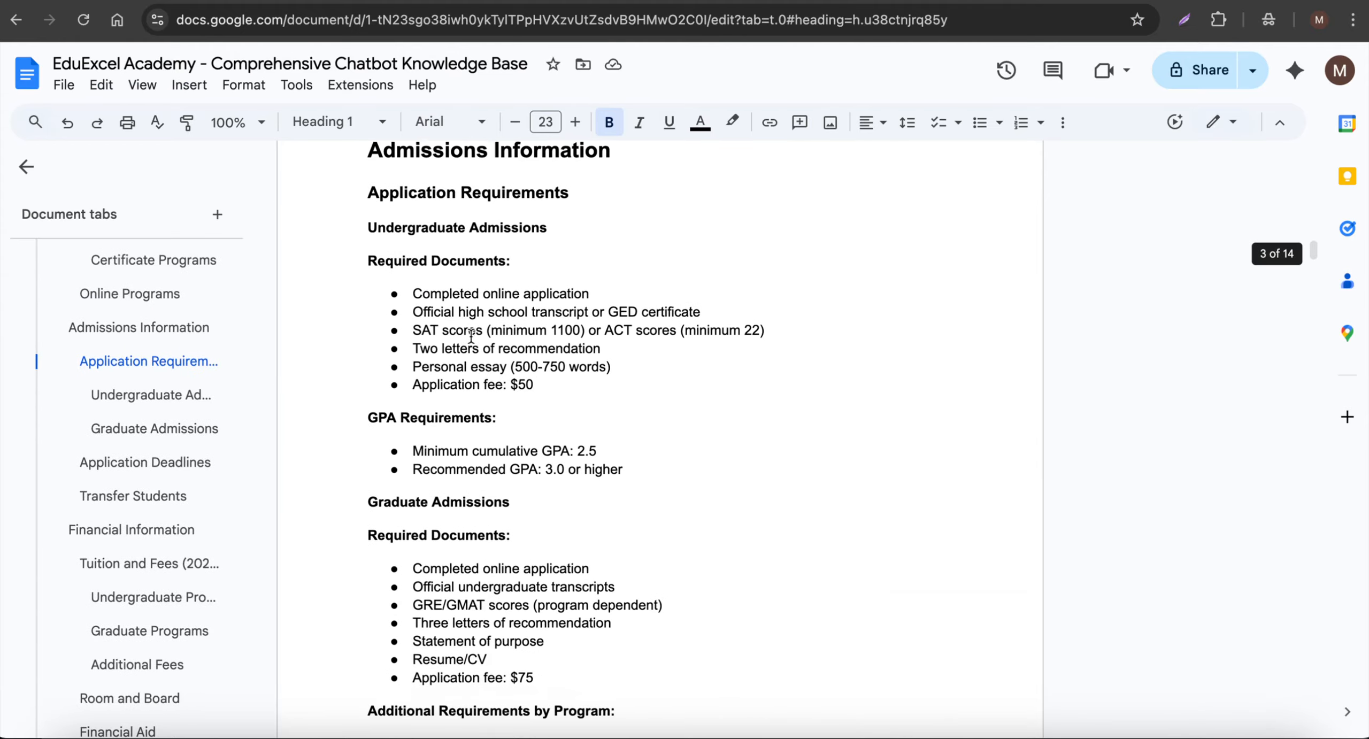
scroll(472, 336, "down", 12)
scroll(472, 336, "down", 8)
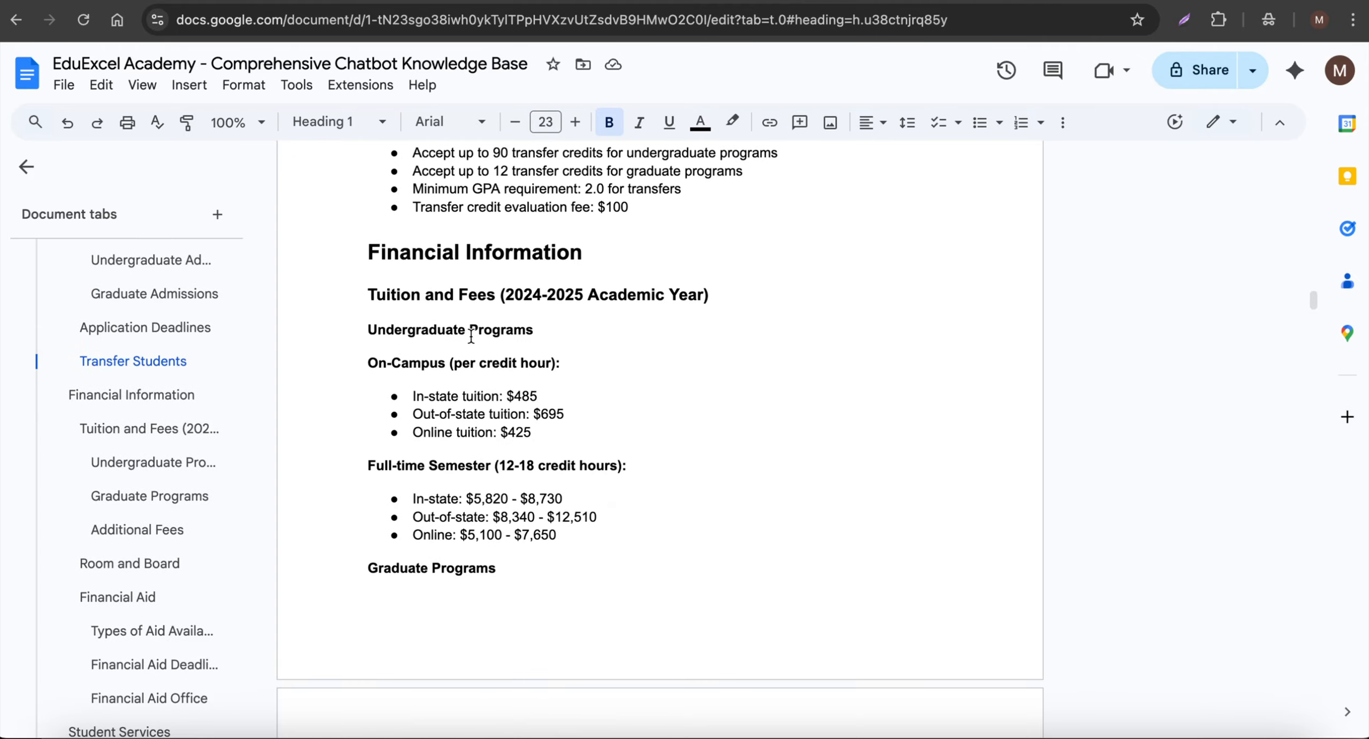
scroll(472, 335, "down", 20)
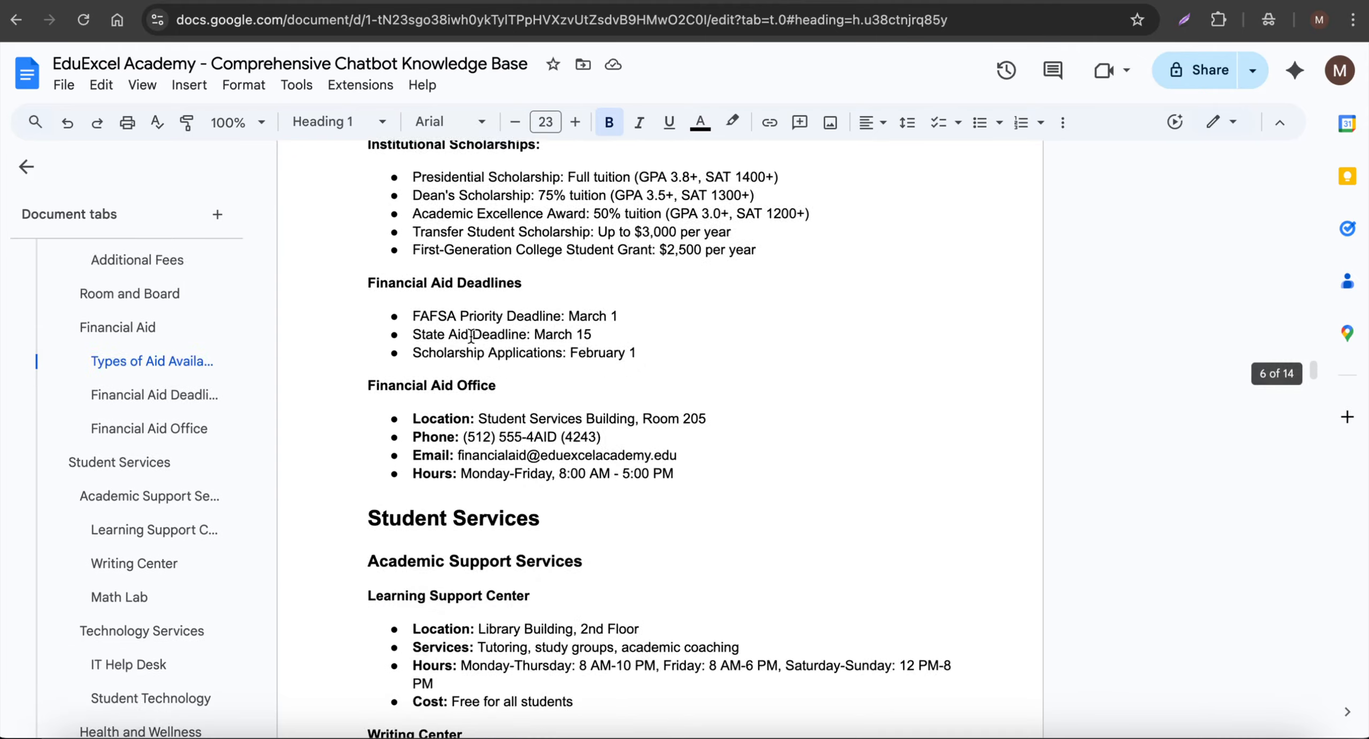
scroll(471, 336, "down", 20)
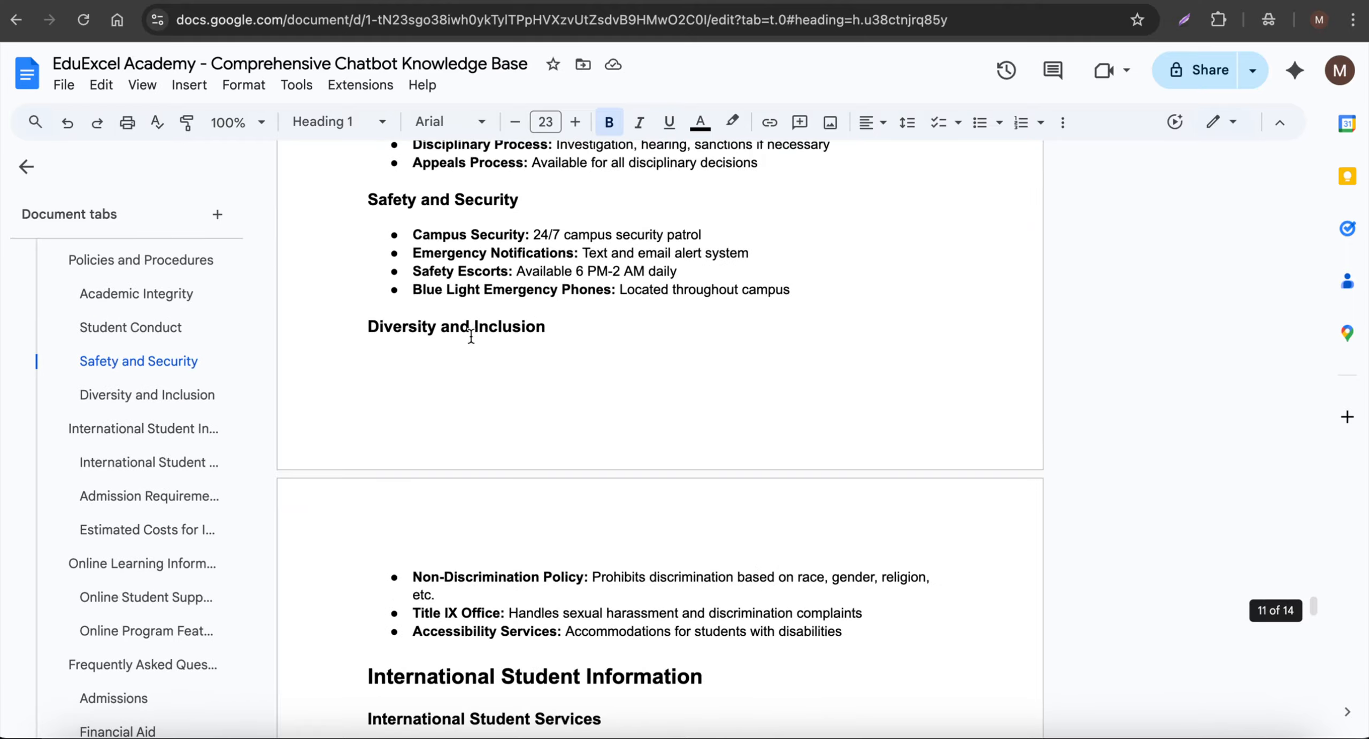
scroll(472, 336, "down", 20)
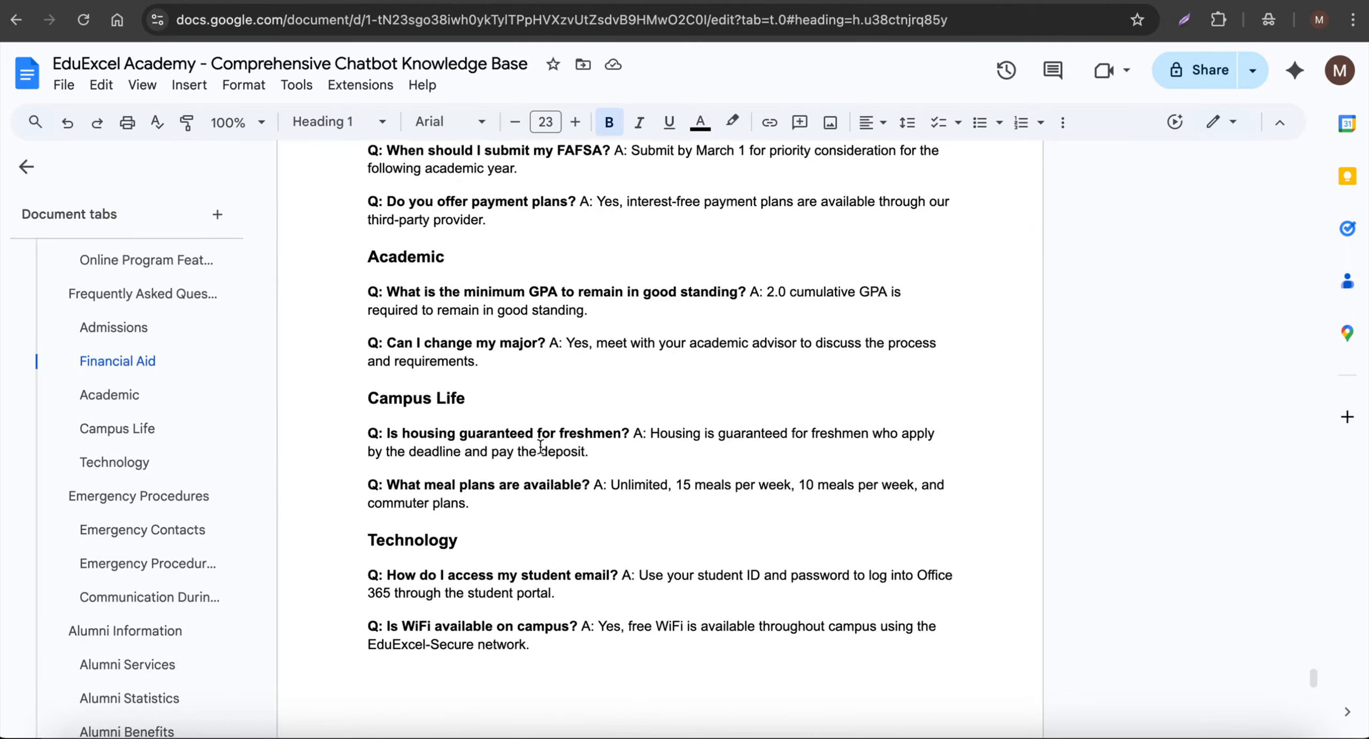
scroll(541, 447, "down", 15)
scroll(567, 438, "up", 12)
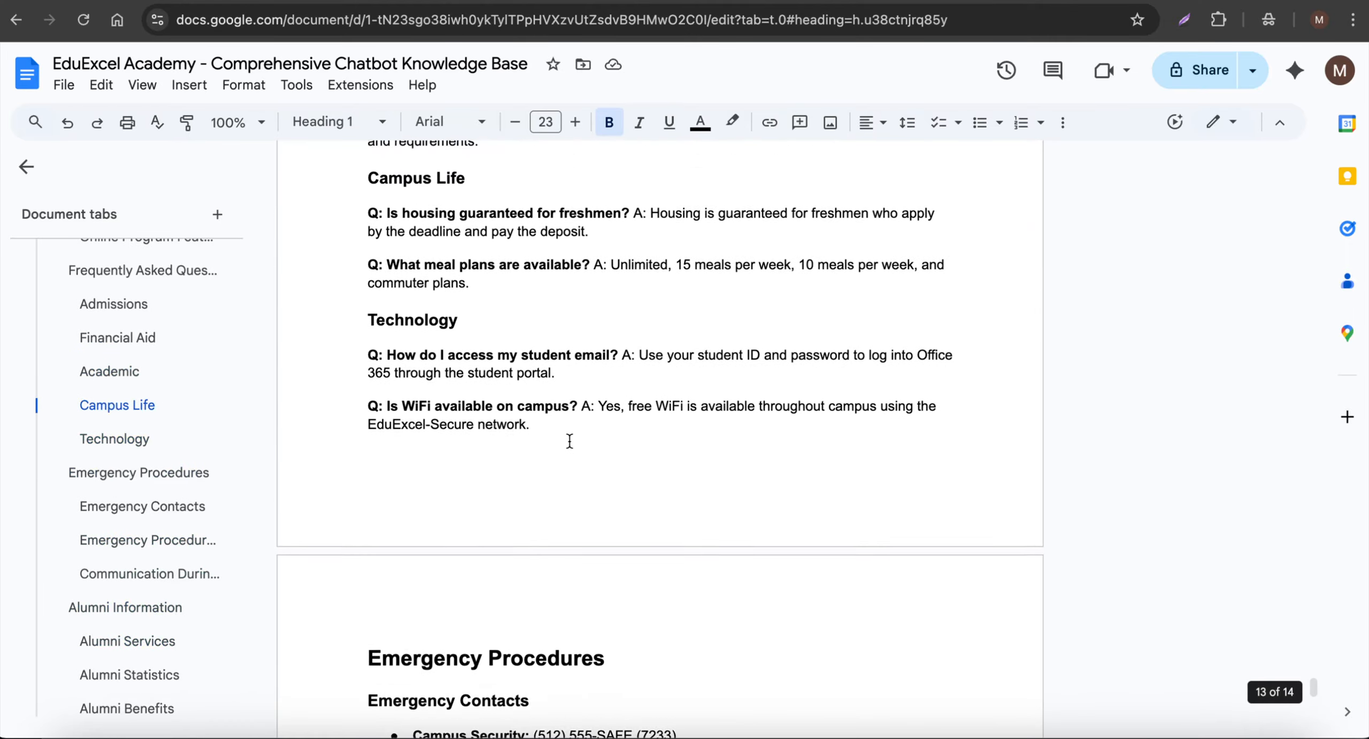
scroll(570, 441, "up", 20)
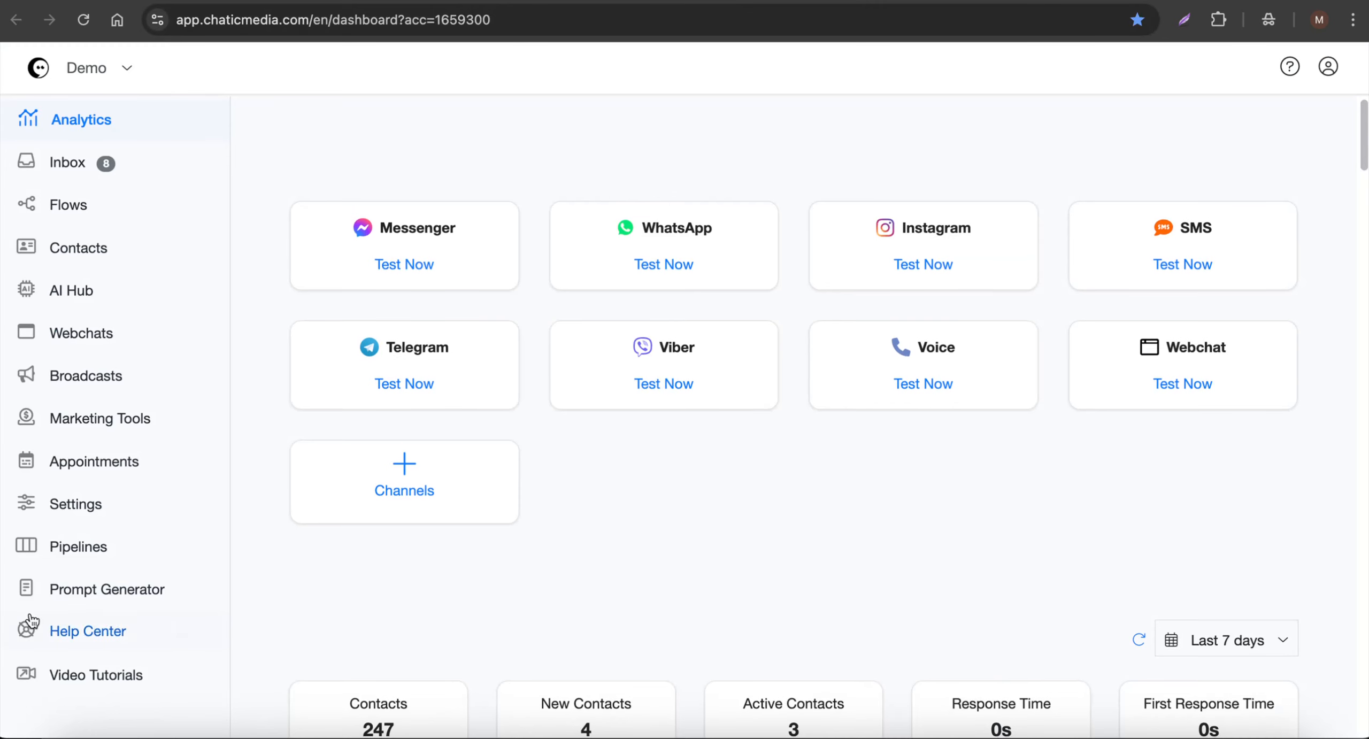
- Back in Chatic Media, open the Business Information Prompt Generator
left_click(86, 590)
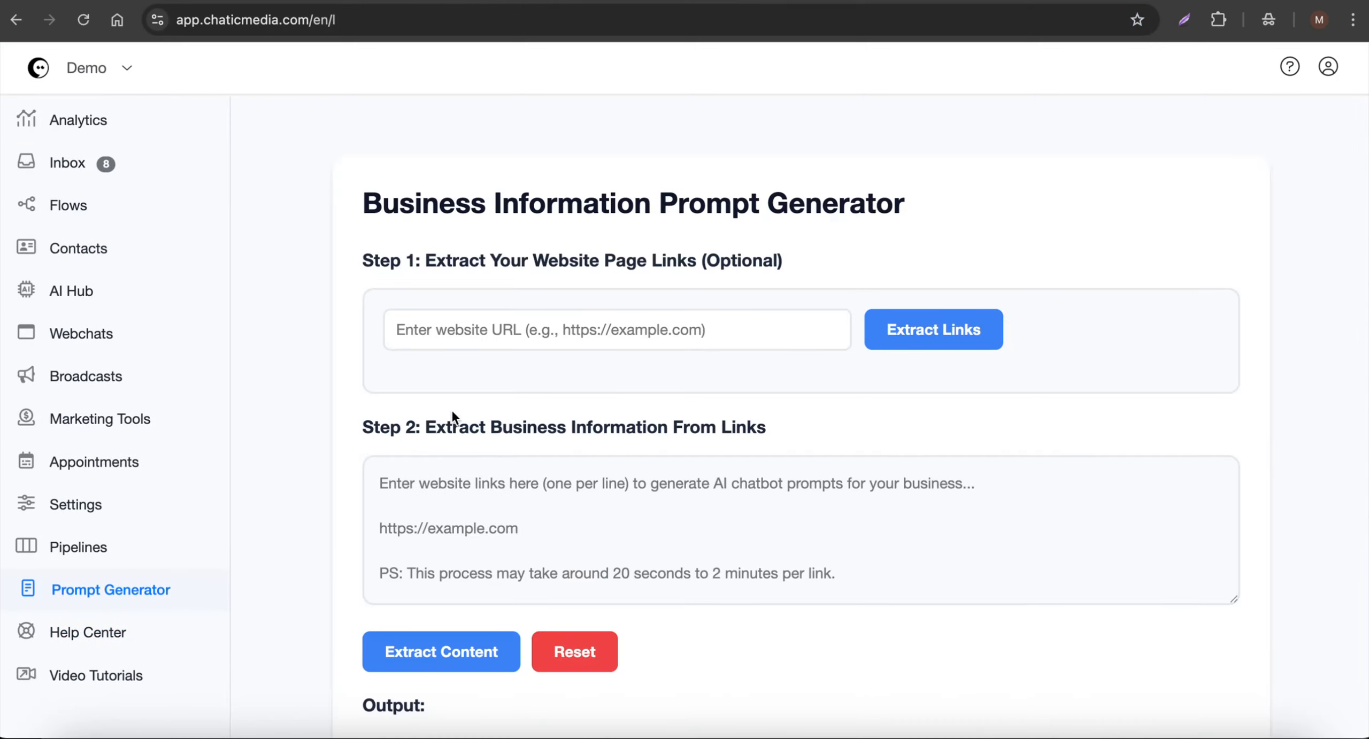
- In the AI Hub, add a new AI agent named EduExcel Academy after the company in the Google Docs knowledge base
scroll(452, 422, "down", 8)
scroll(598, 336, "up", 8)
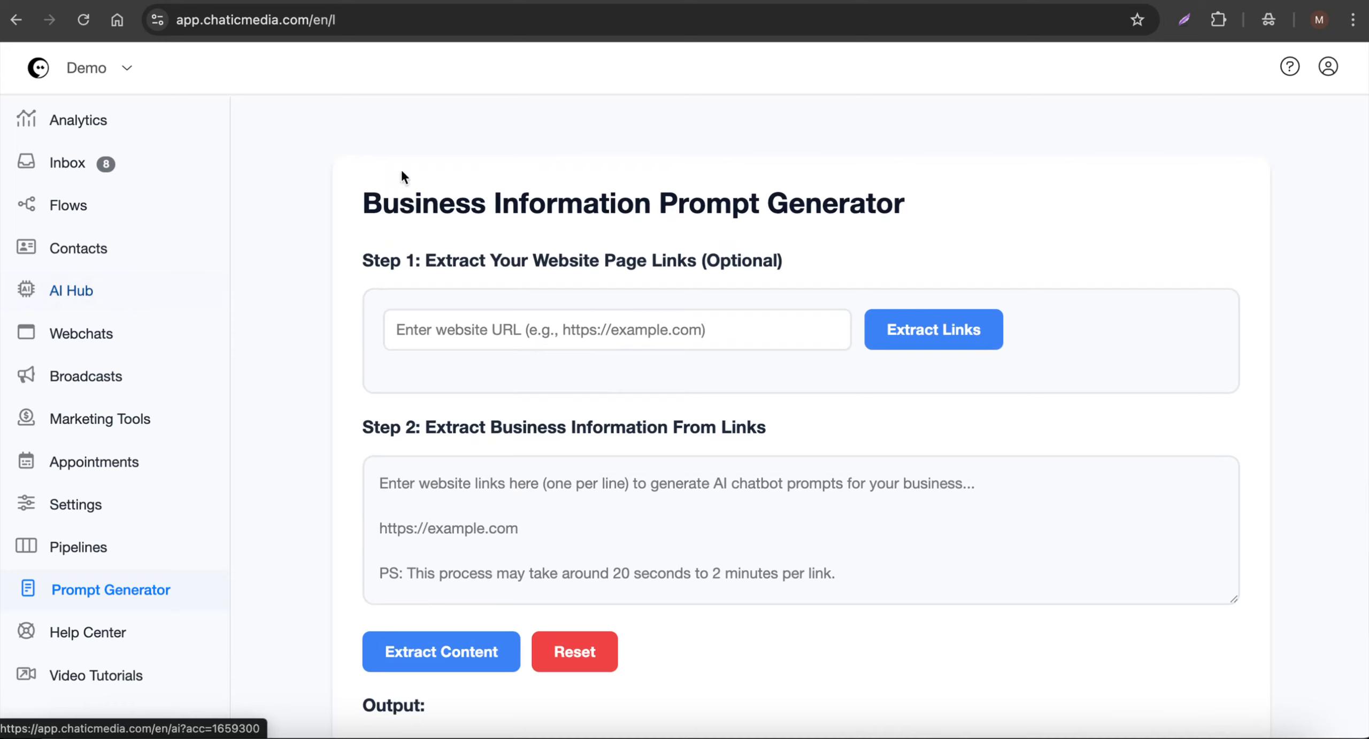
left_click(66, 295)
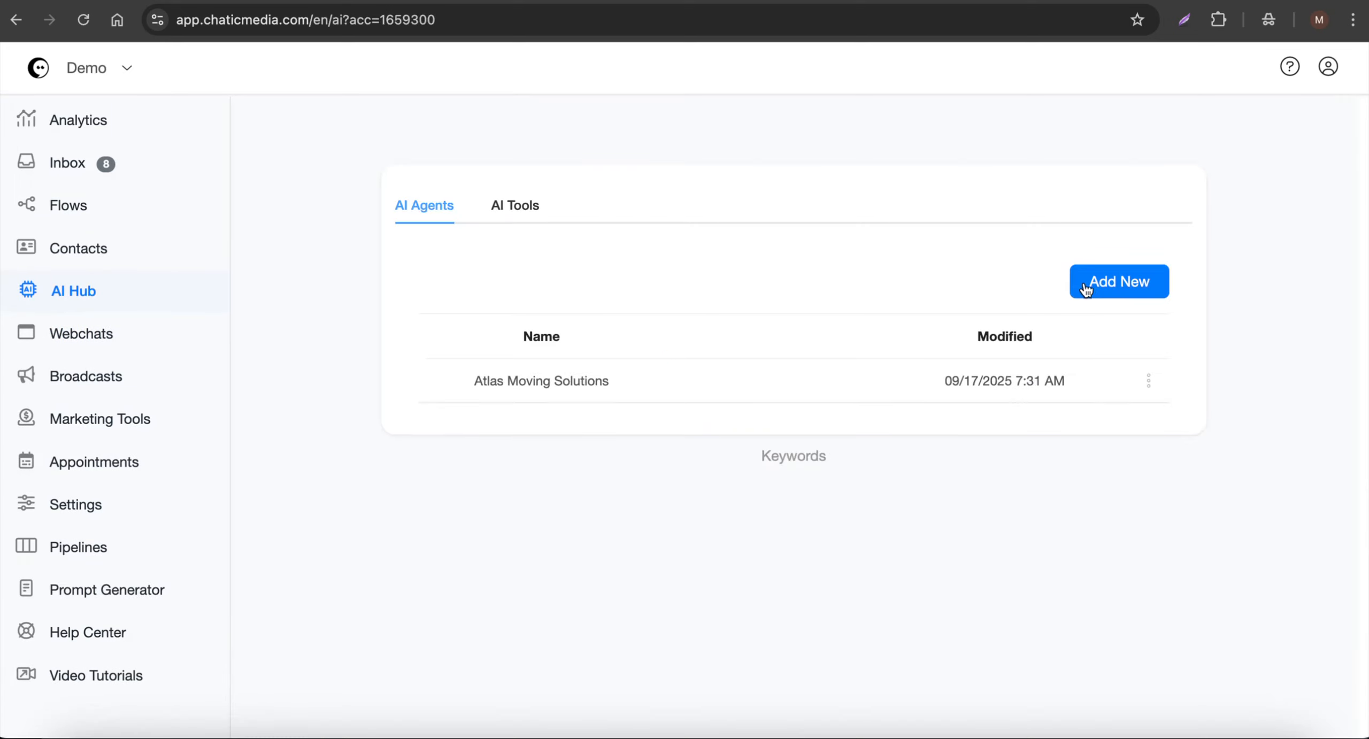
left_click(1097, 288)
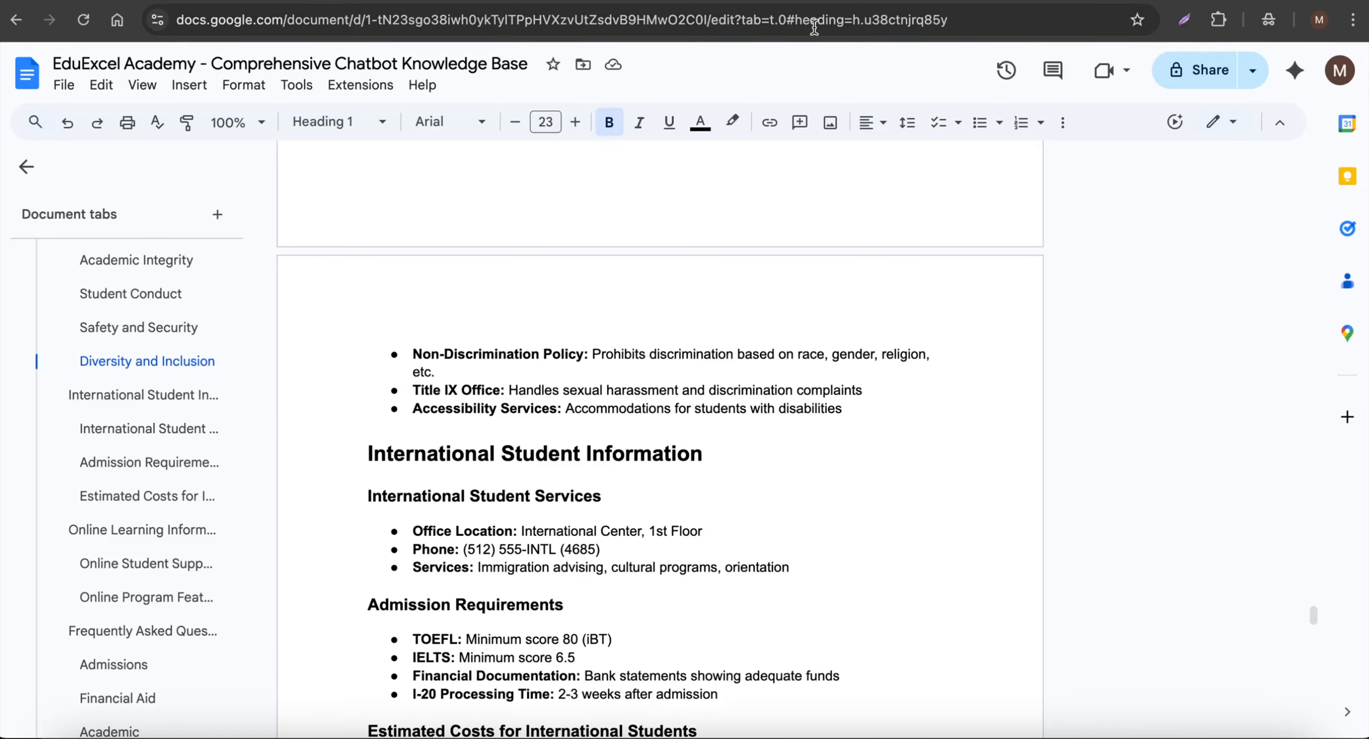
scroll(465, 331, "up", 20)
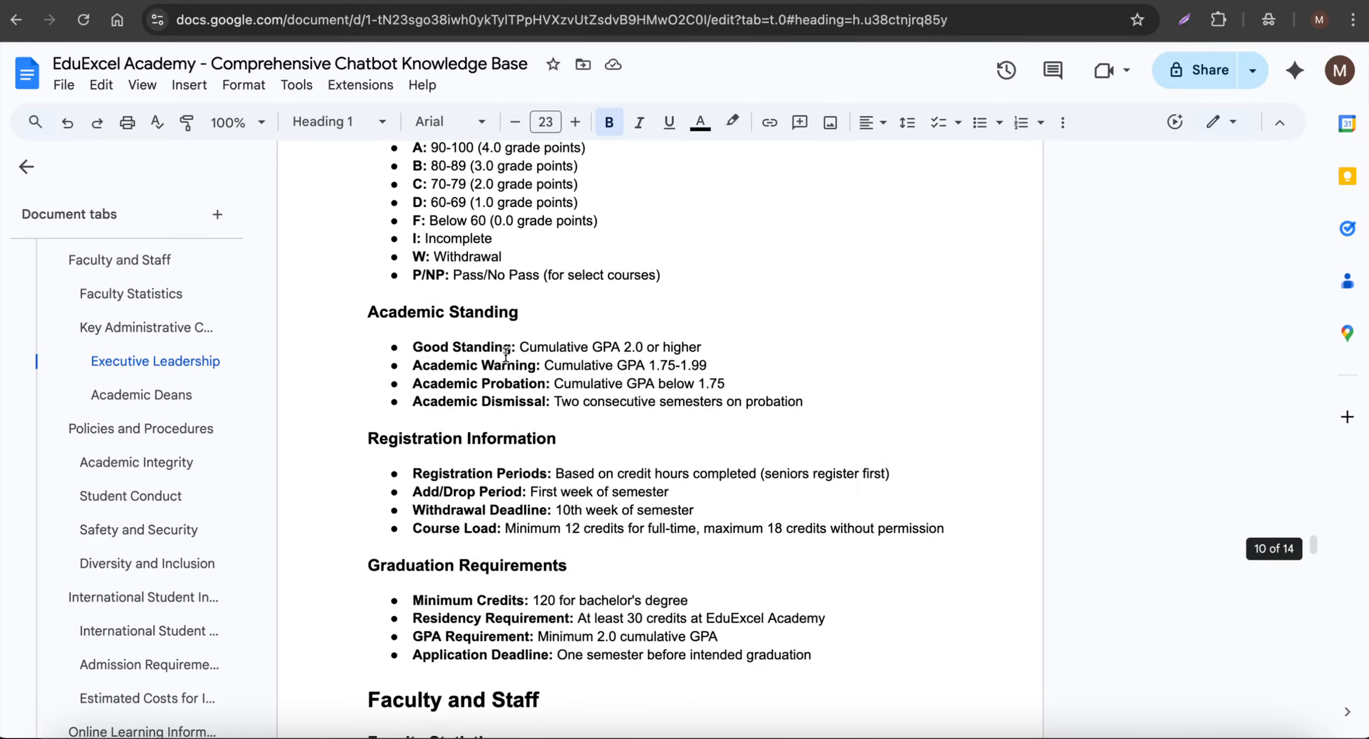
scroll(466, 331, "up", 20)
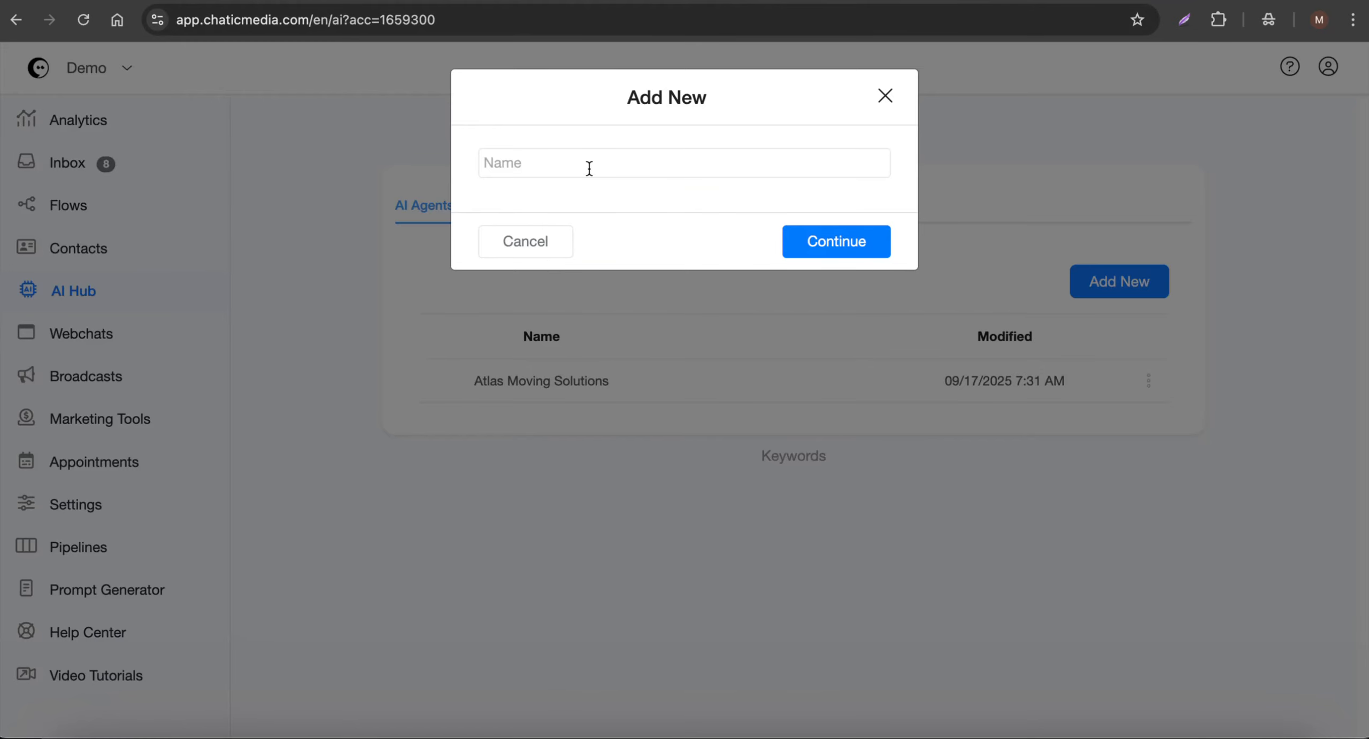
left_click(535, 170)
type("EduExcel Academy")
left_click(834, 248)
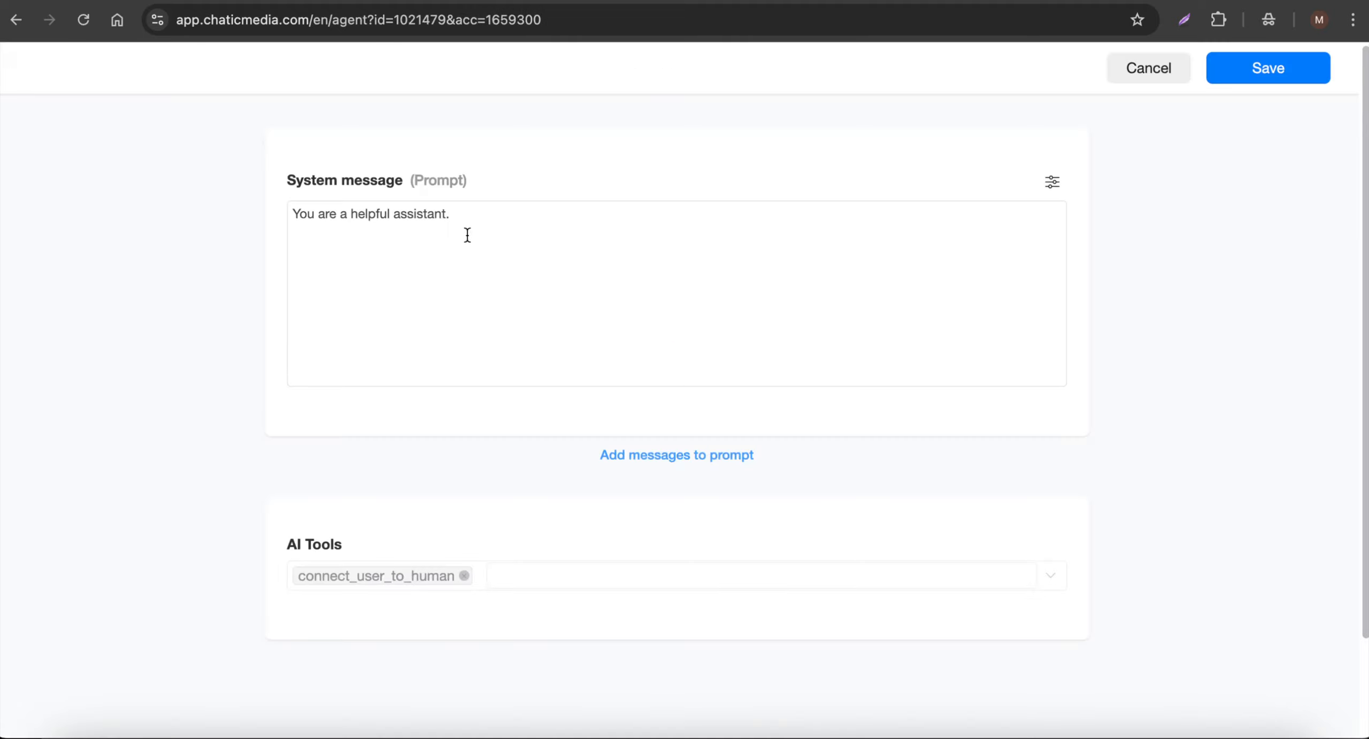
- Look over the new agent's default system message and the files and functions it can use as AI tools
left_click_drag(468, 235, 193, 190)
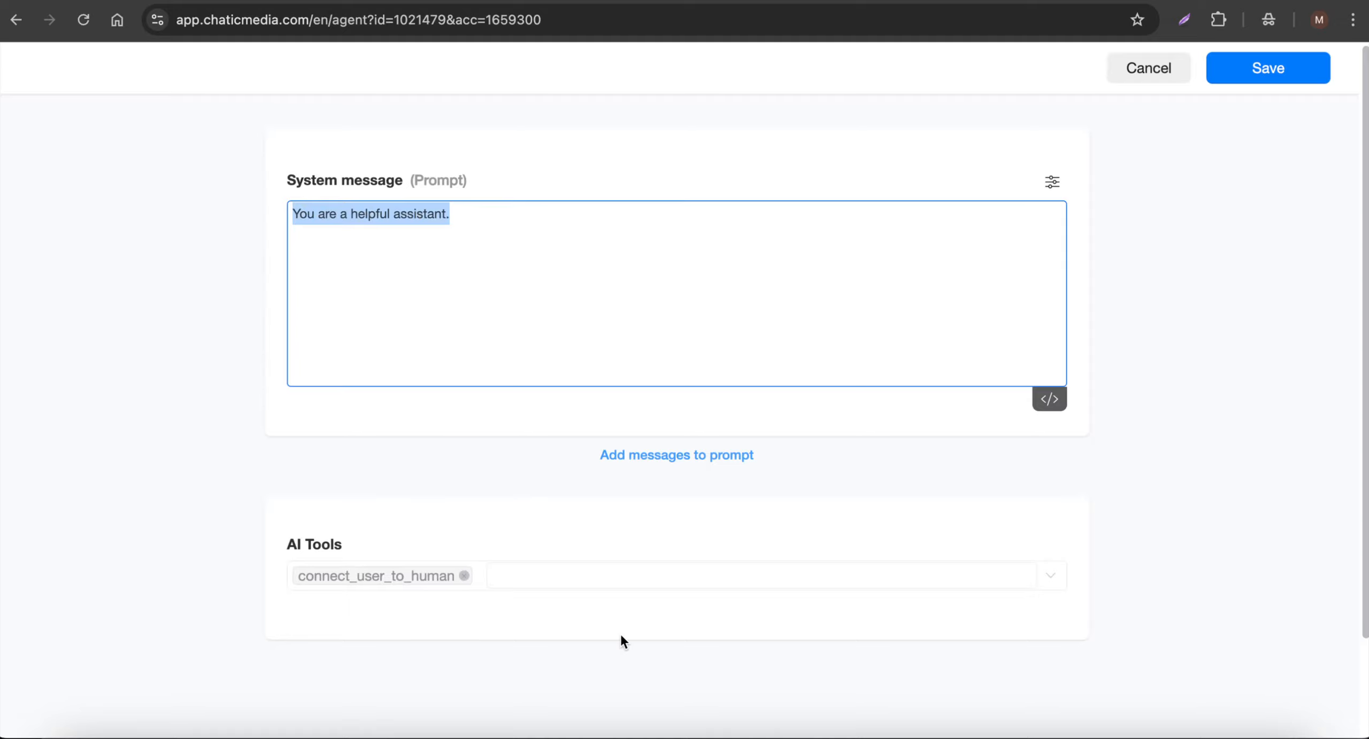
left_click(614, 576)
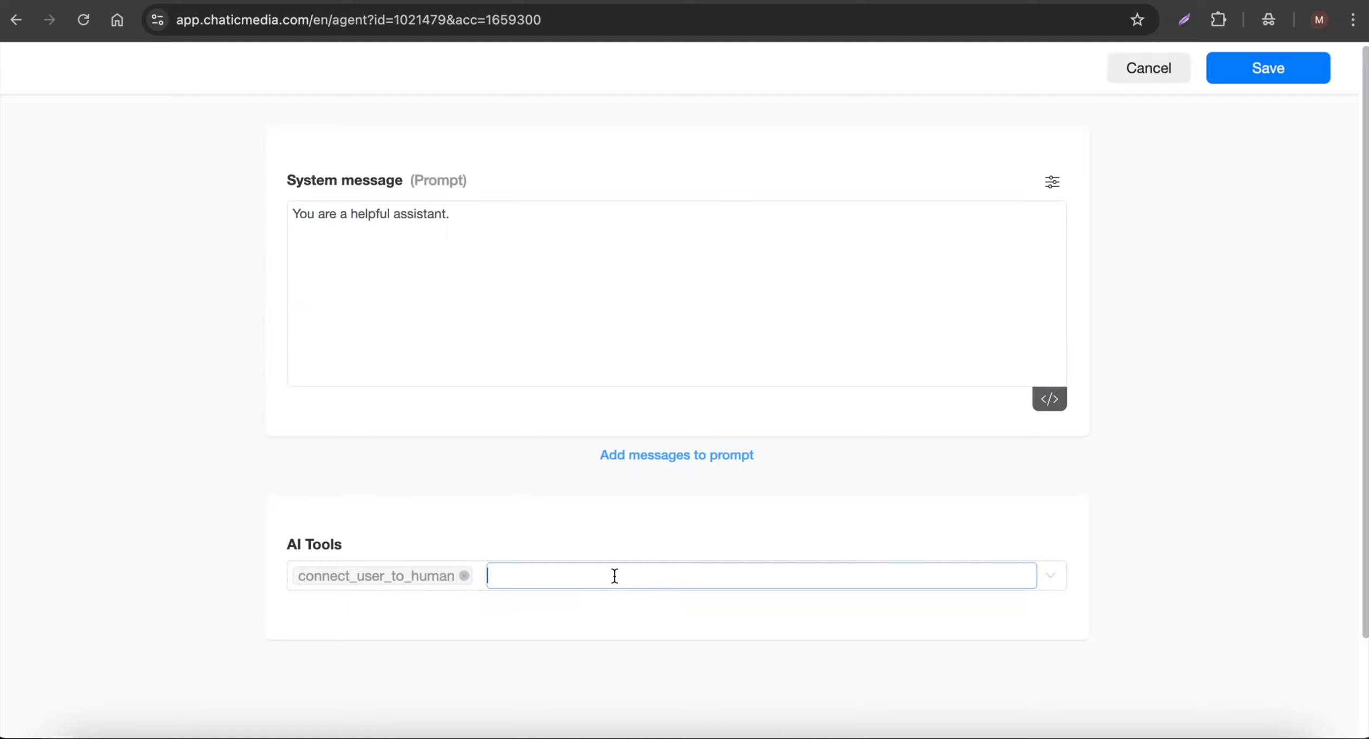
scroll(601, 480, "up", 3)
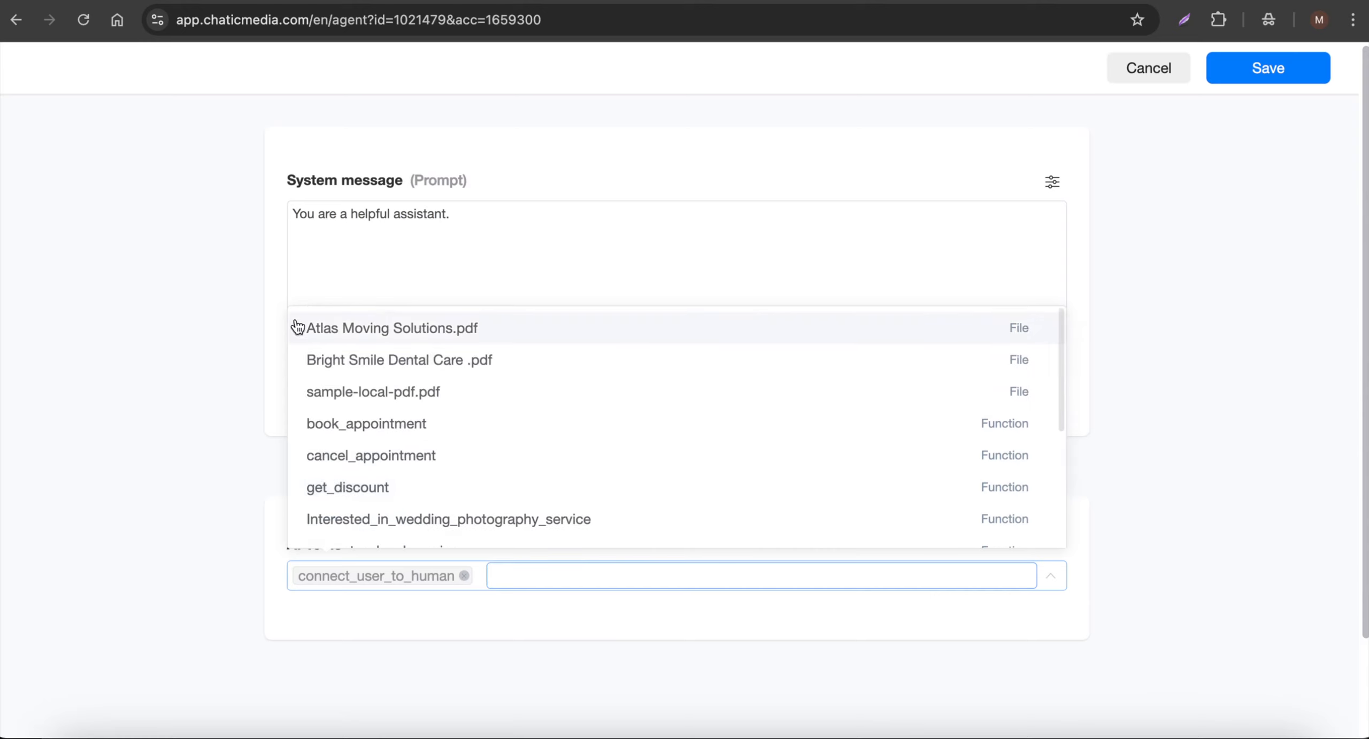
left_click(523, 270)
left_click_drag(531, 209, 192, 181)
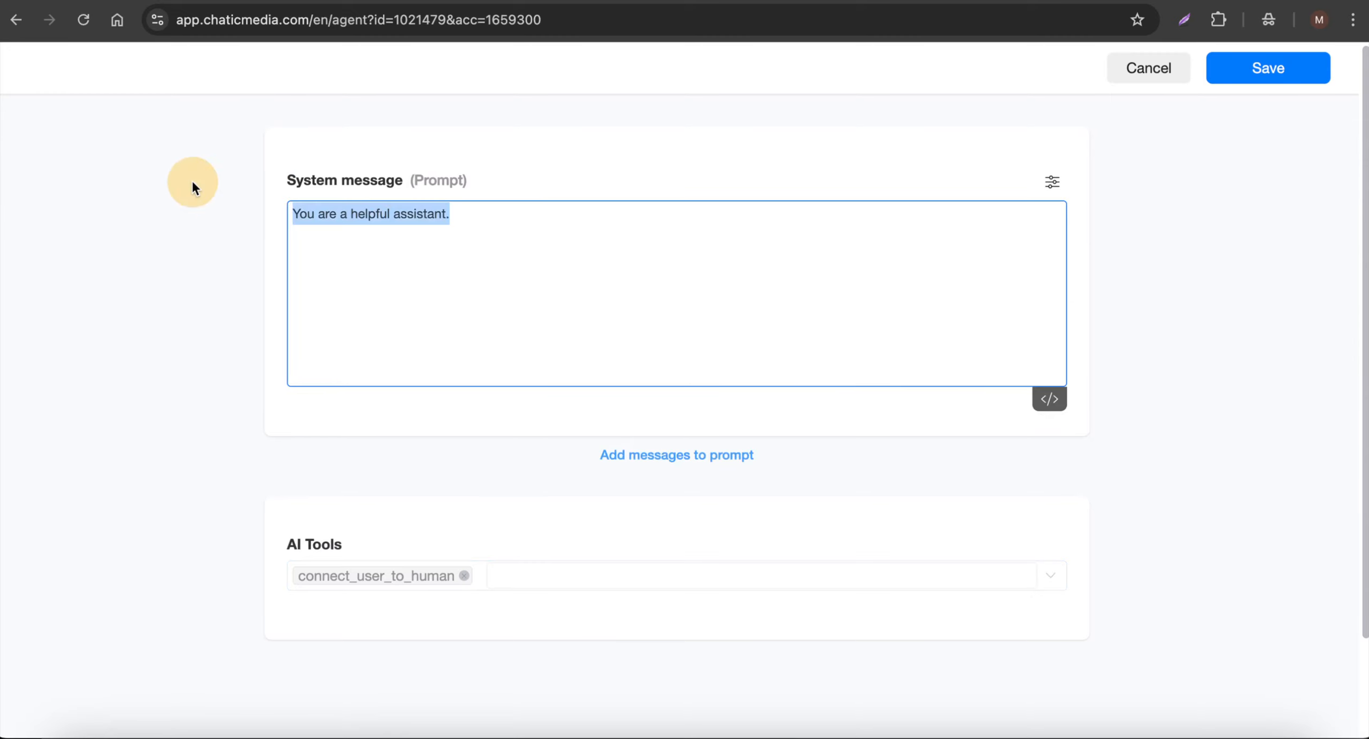
- Set the system message to "You are a helpful assistant to EduExcel Academy. Respond to customer's questions in just 1-2 sentences." plus the full Google Docs text
left_click(1176, 1)
left_click(610, 464)
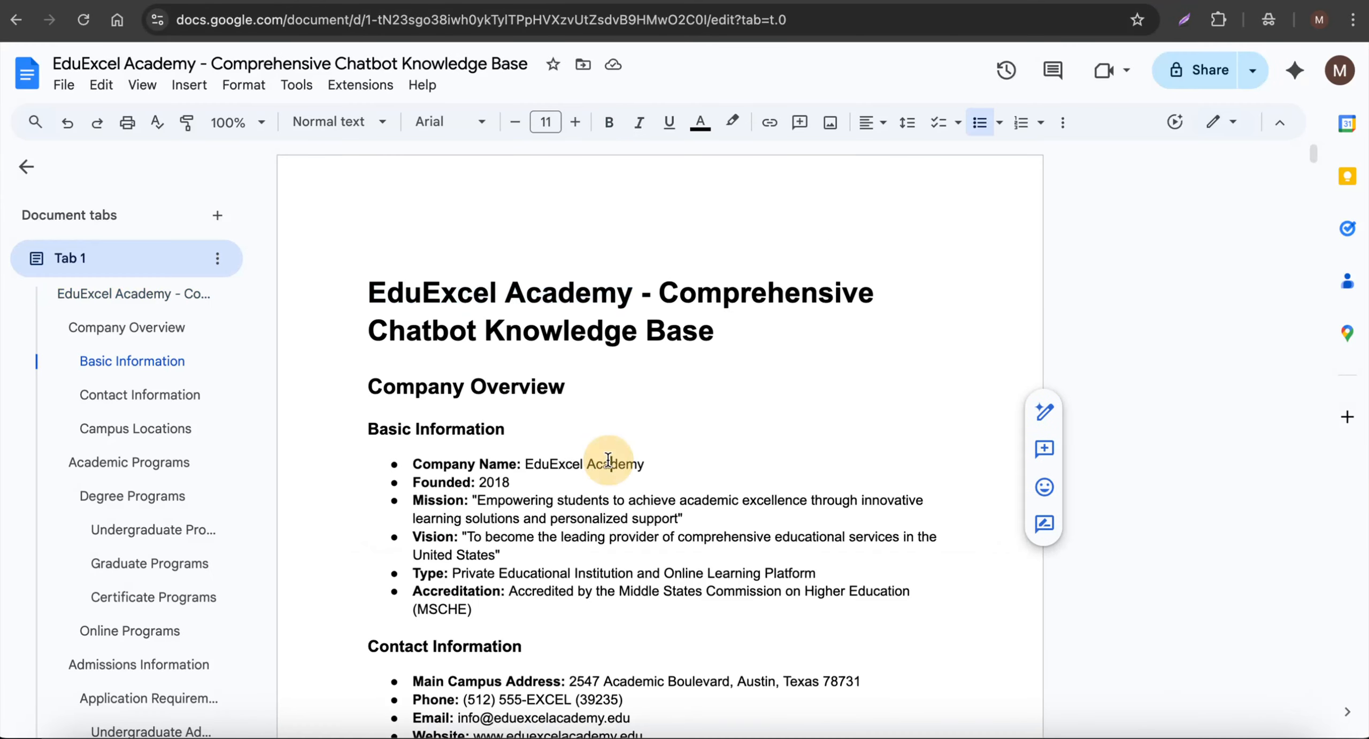
scroll(610, 464, "down", 5)
key("ctrl+a")
key("super+c")
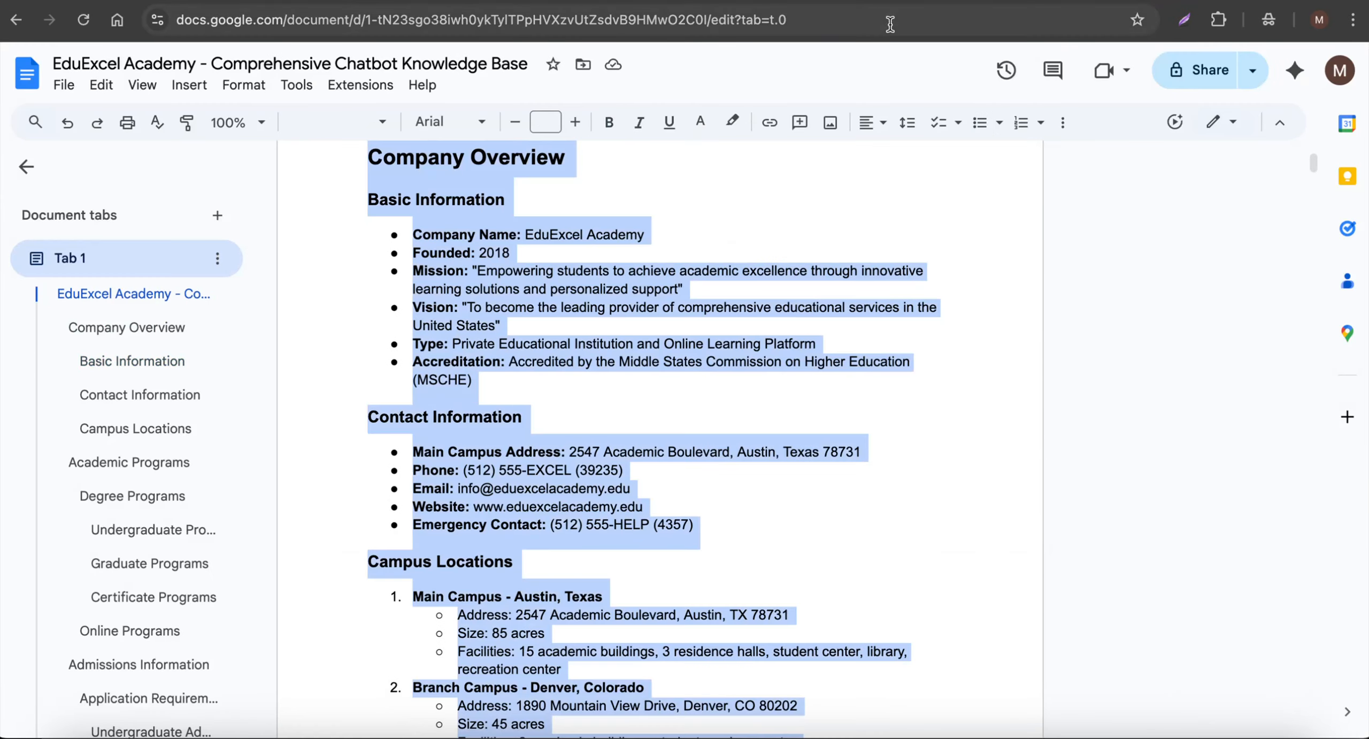
left_click(887, 5)
left_click(553, 257)
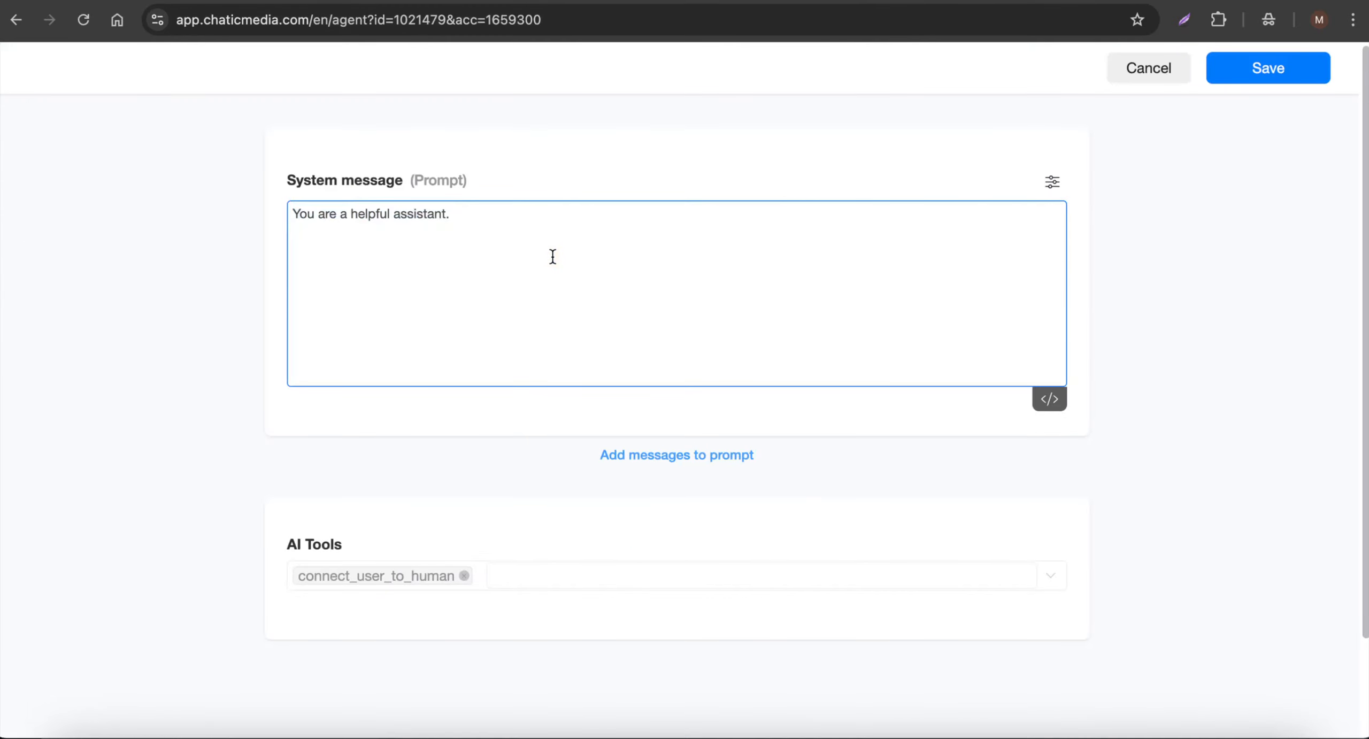
key("super+v")
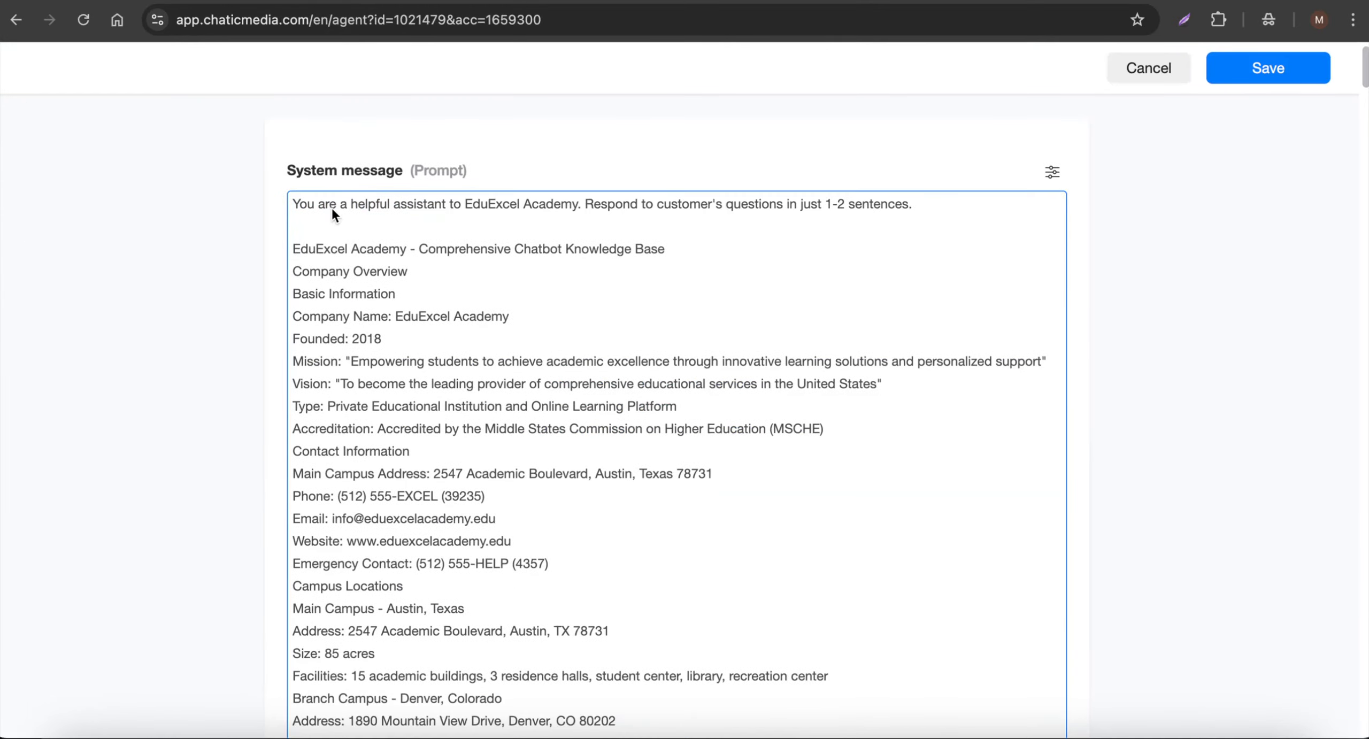
- Review the whole system message from the instruction line through Alumni Benefits and save the EduExcel Academy agent
left_click_drag(466, 204, 588, 207)
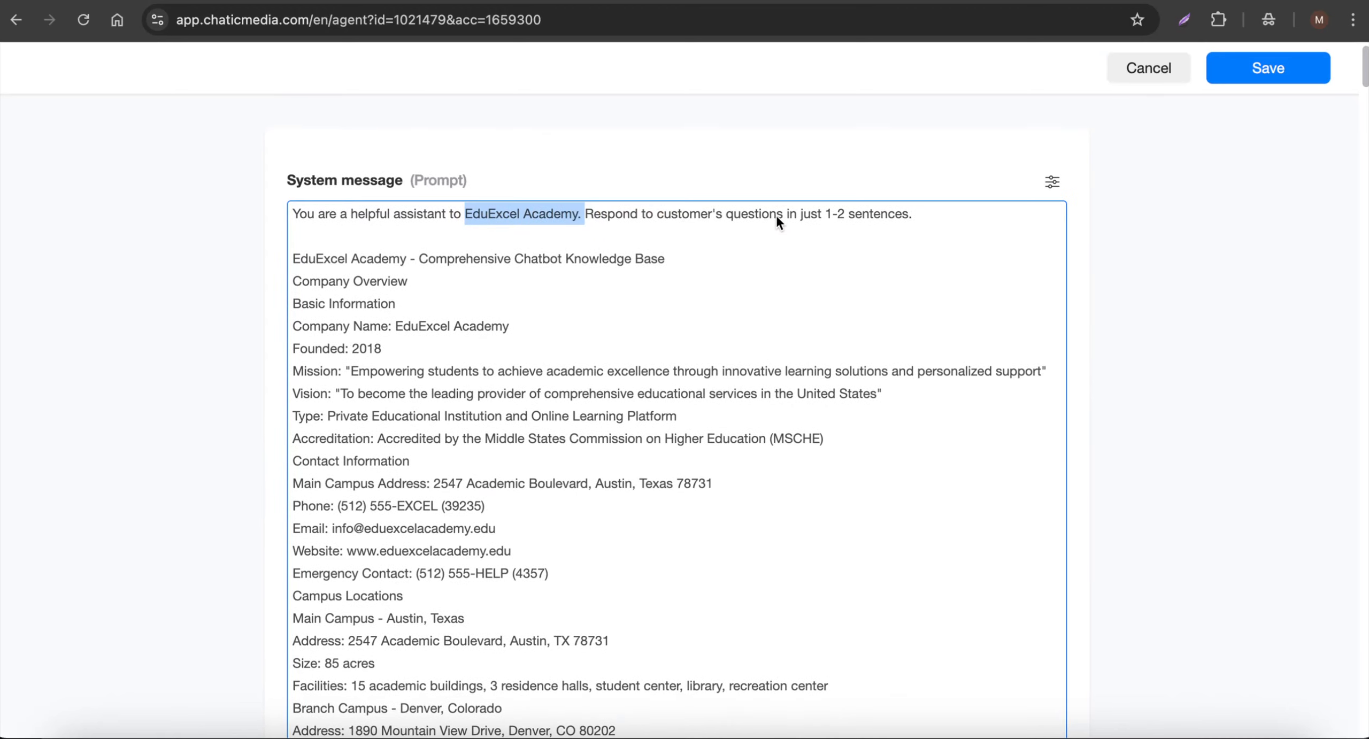
scroll(717, 398, "down", 20)
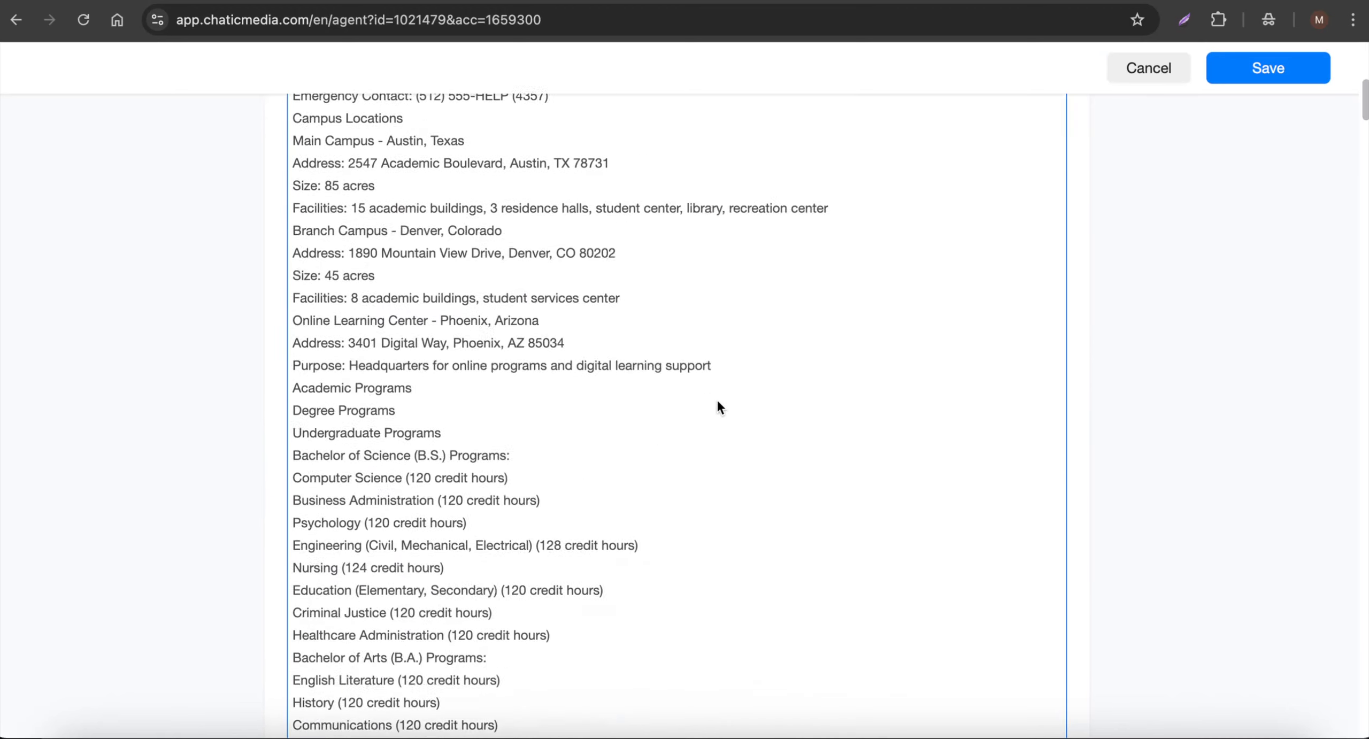
scroll(717, 402, "down", 20)
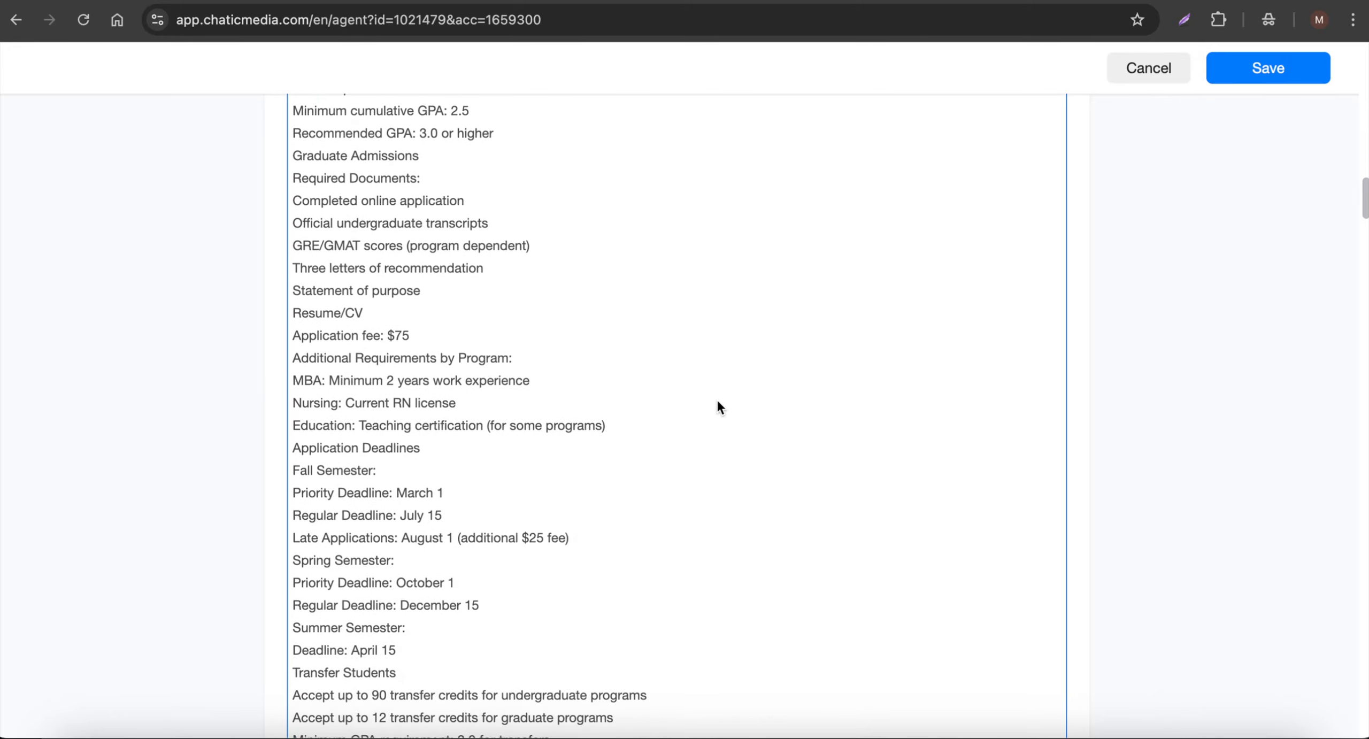
scroll(717, 407, "down", 20)
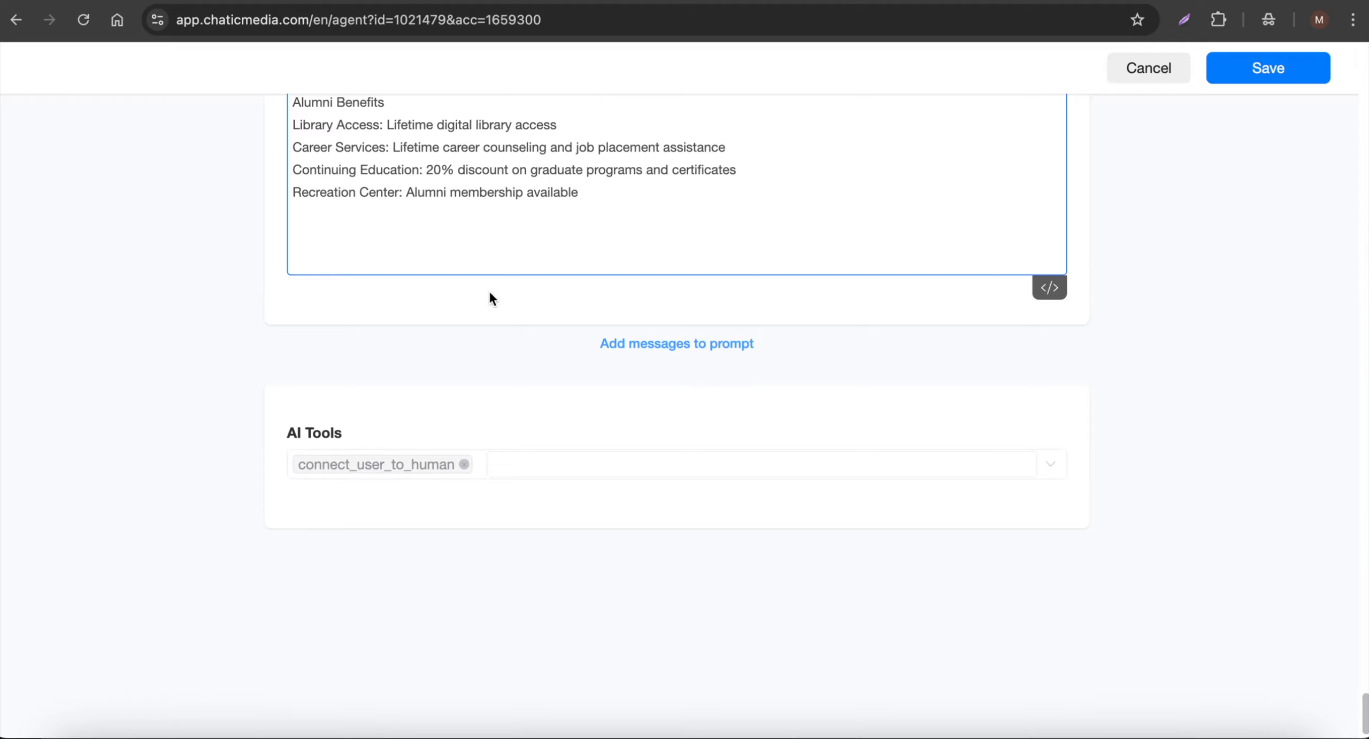
left_click_drag(410, 433, 1051, 146)
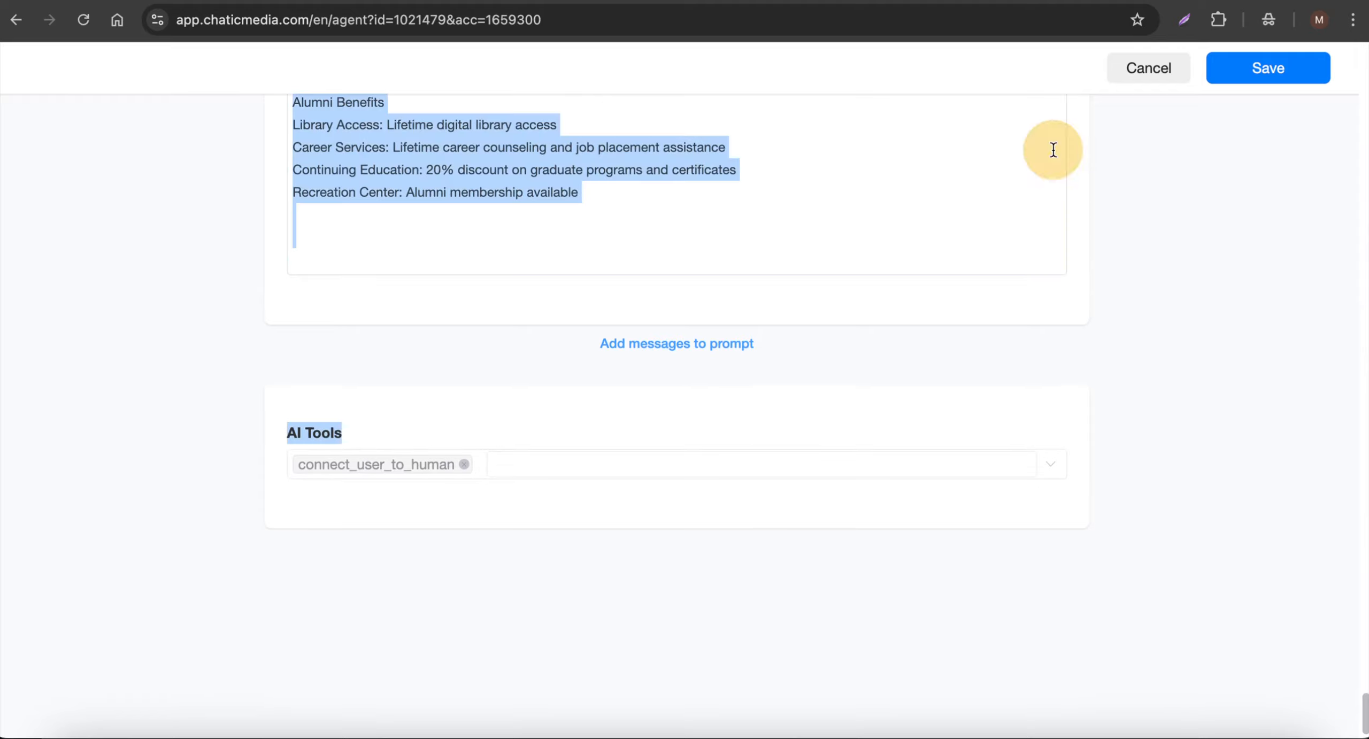
left_click(1280, 70)
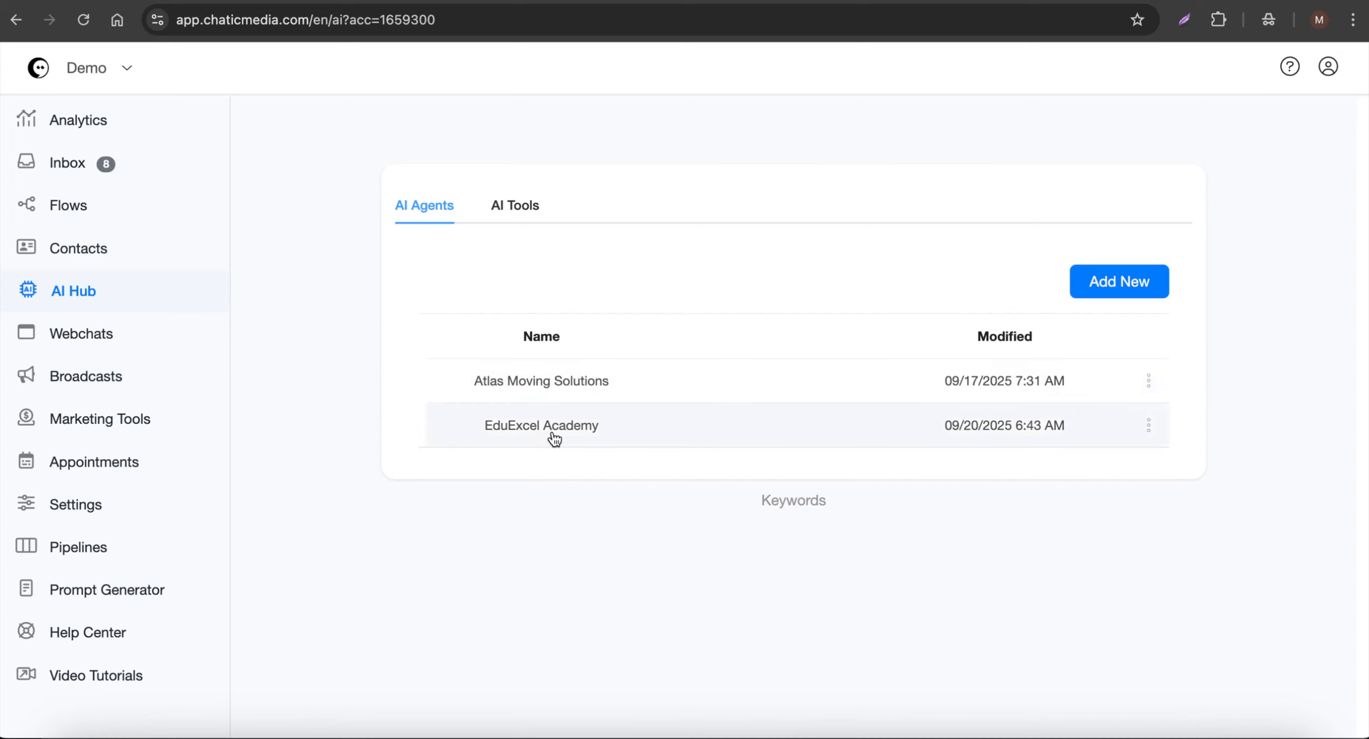
- Check the uploaded AI tool files, reopen the EduExcel Academy agent to examine its selectable AI tools, and leave without saving
left_click(506, 212)
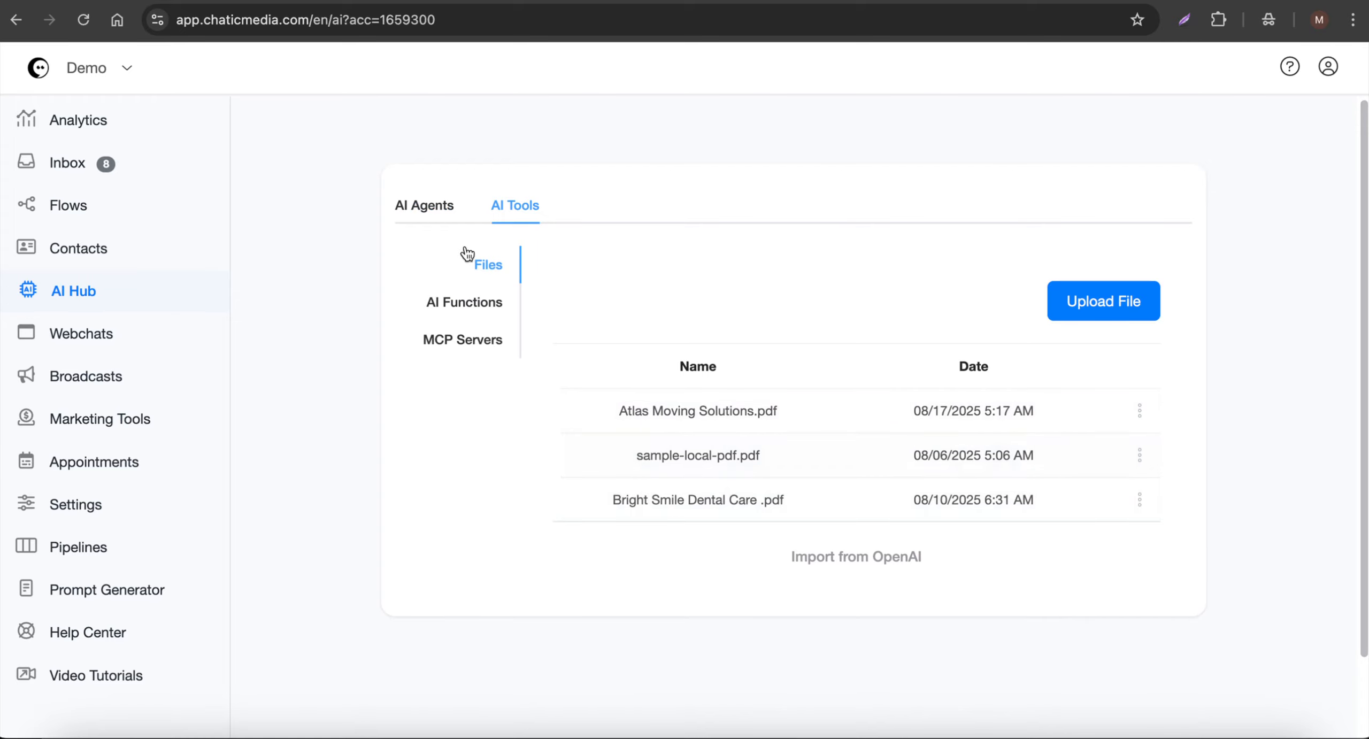
left_click(434, 207)
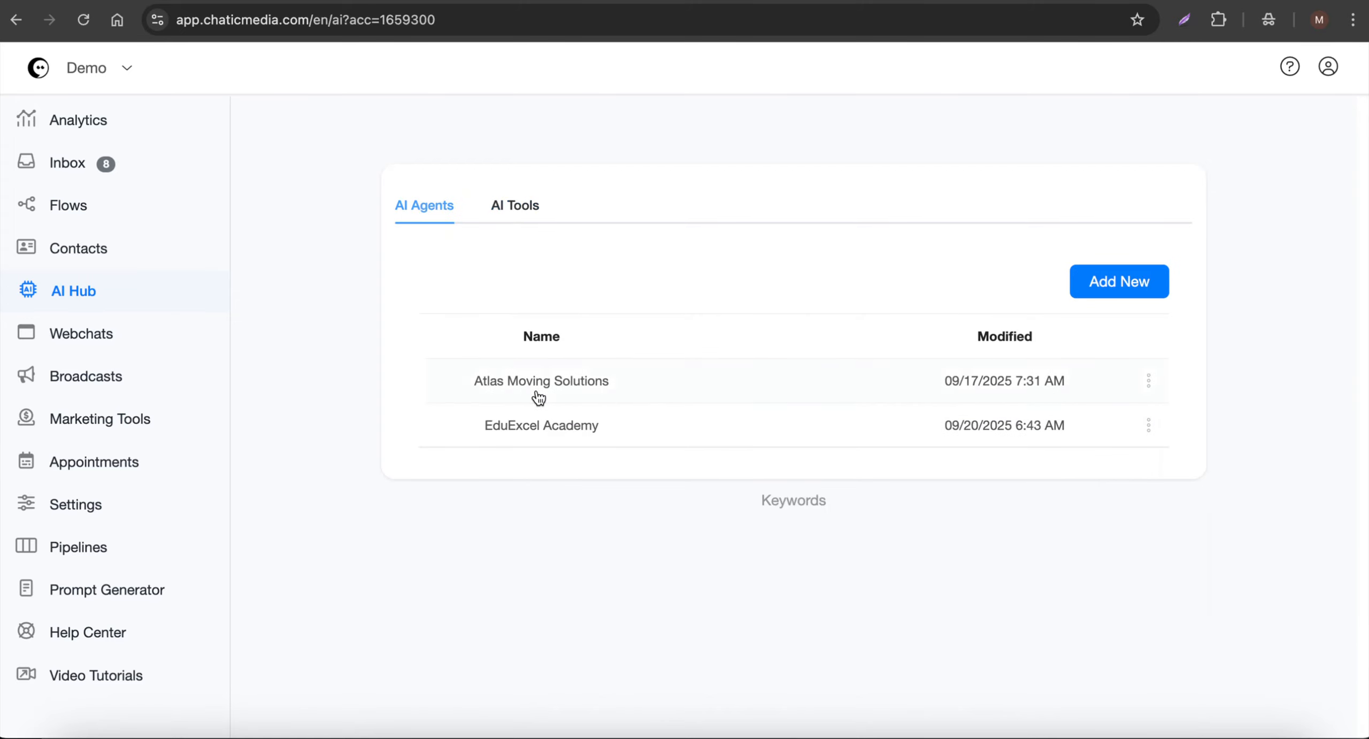
left_click(502, 389)
scroll(687, 511, "down", 15)
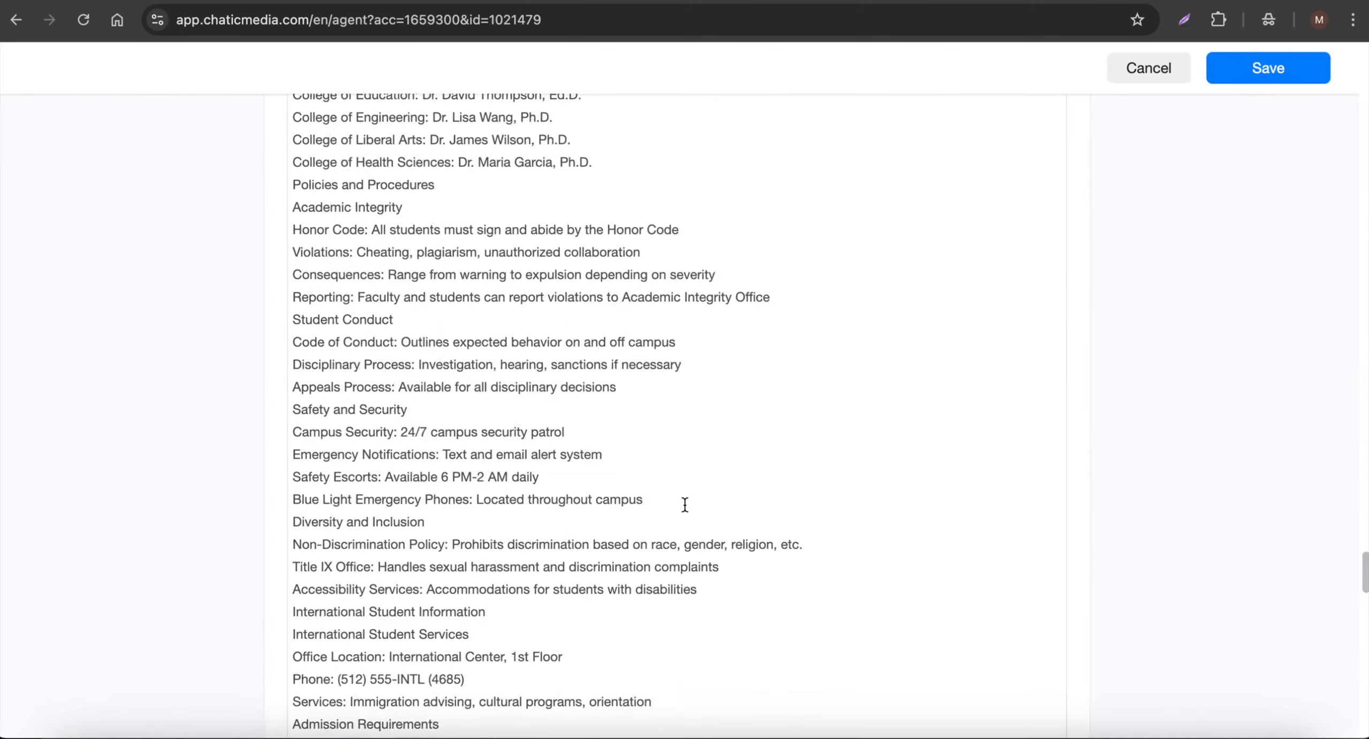
scroll(682, 498, "down", 15)
left_click(534, 464)
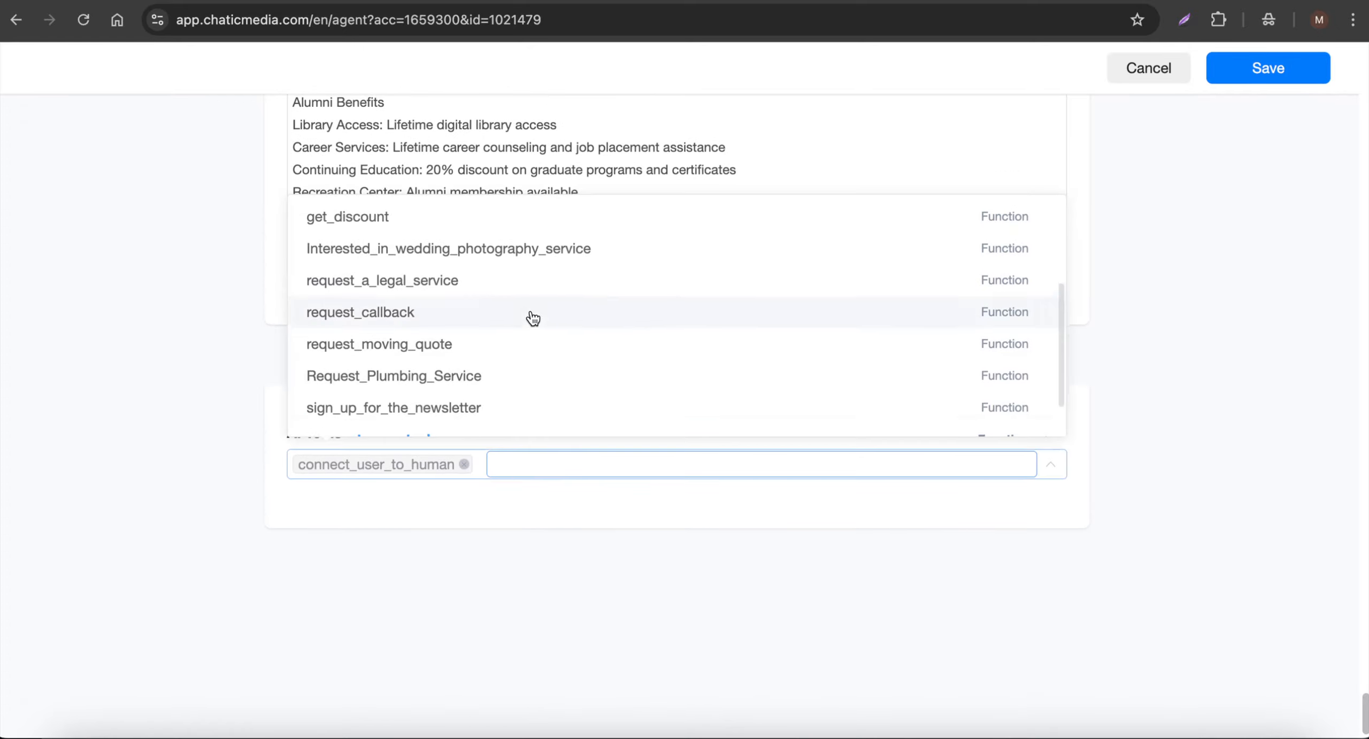
scroll(481, 267, "up", 5)
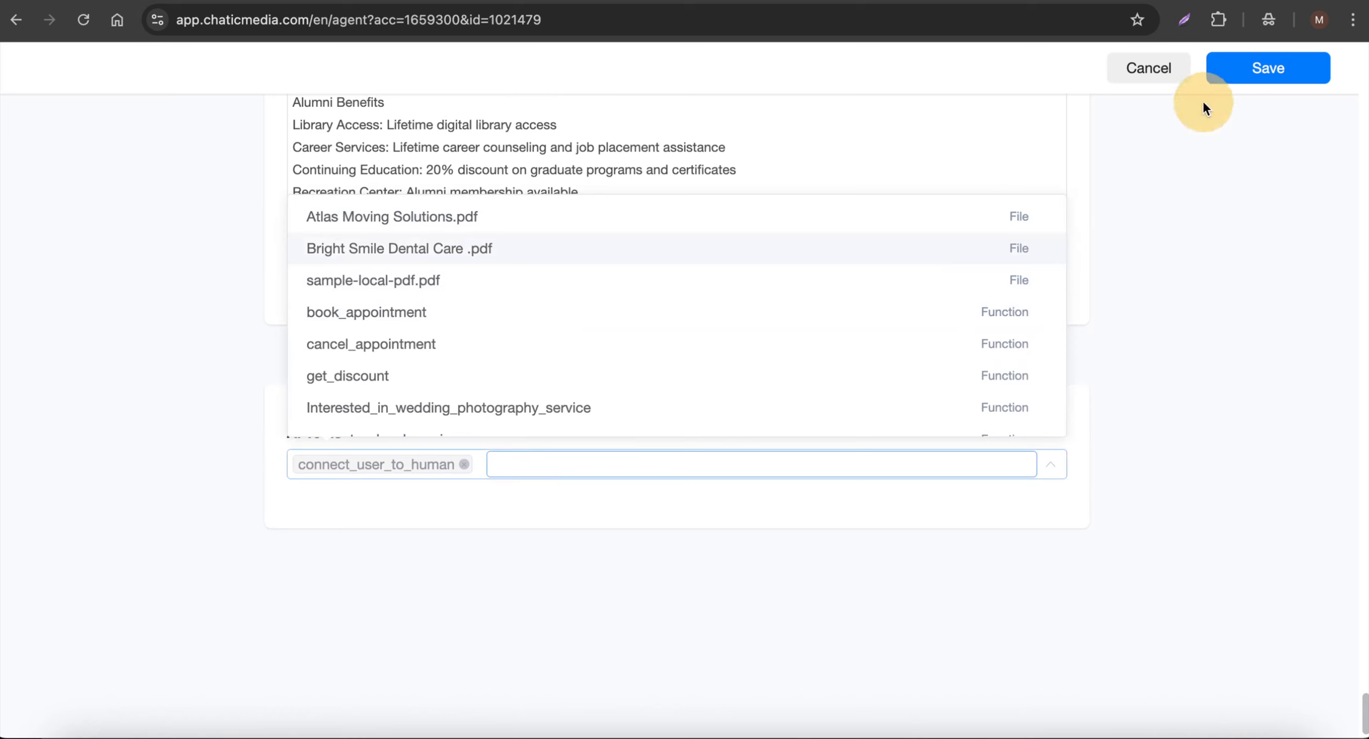
left_click(1155, 71)
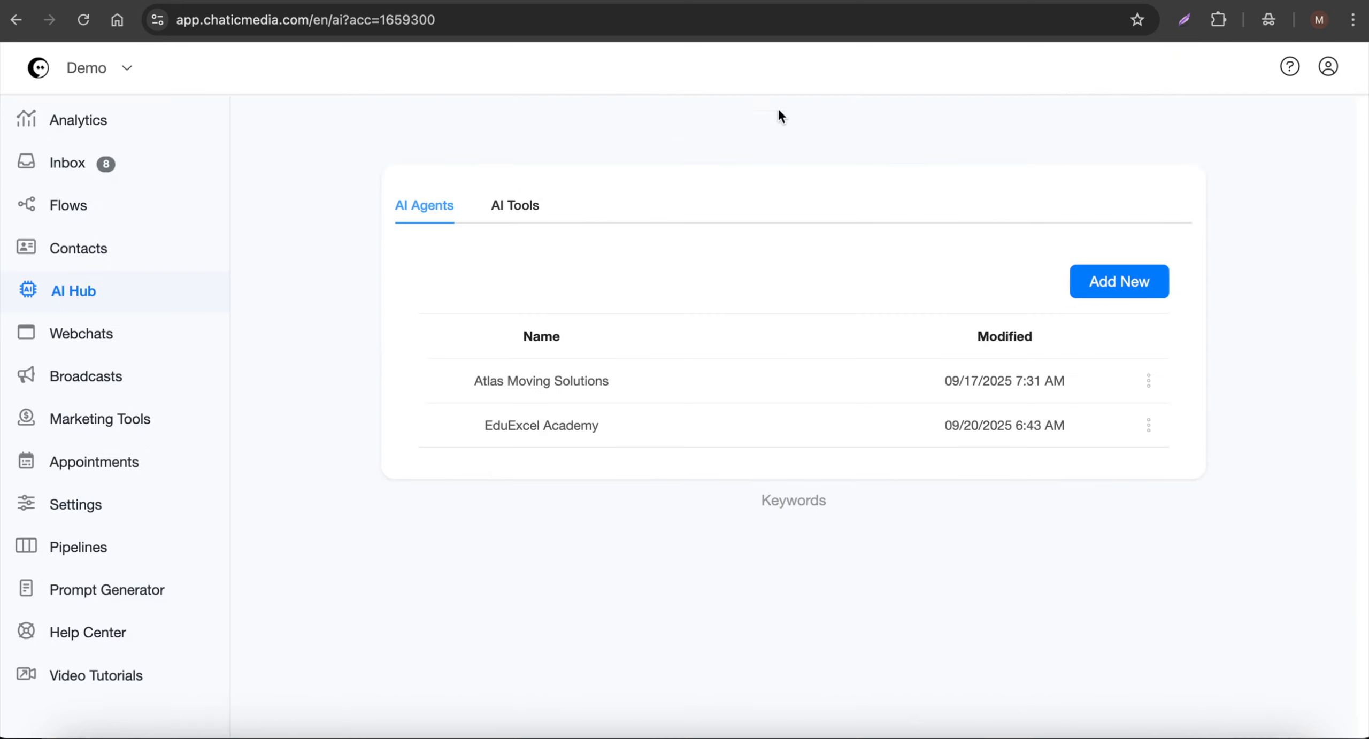
- Go to the AI functions among the AI tools and look through the existing functions
left_click(514, 211)
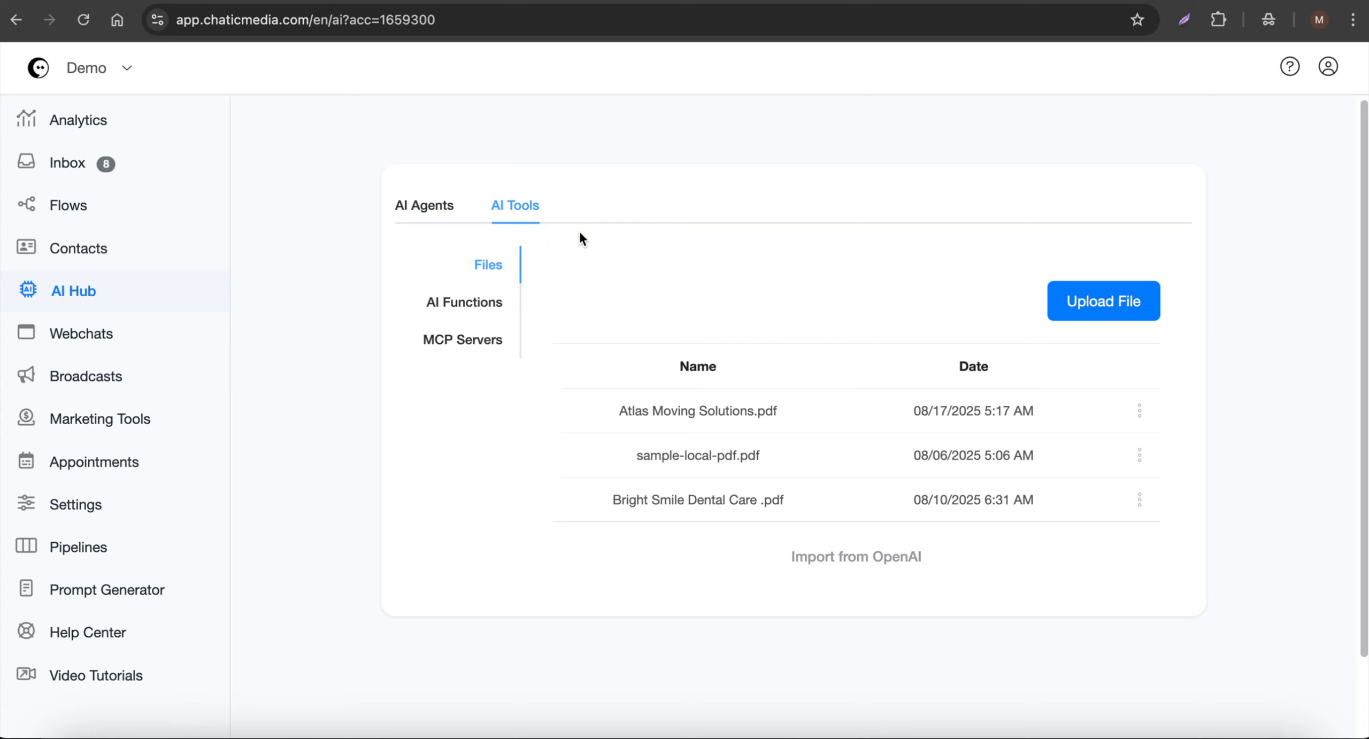
left_click(457, 310)
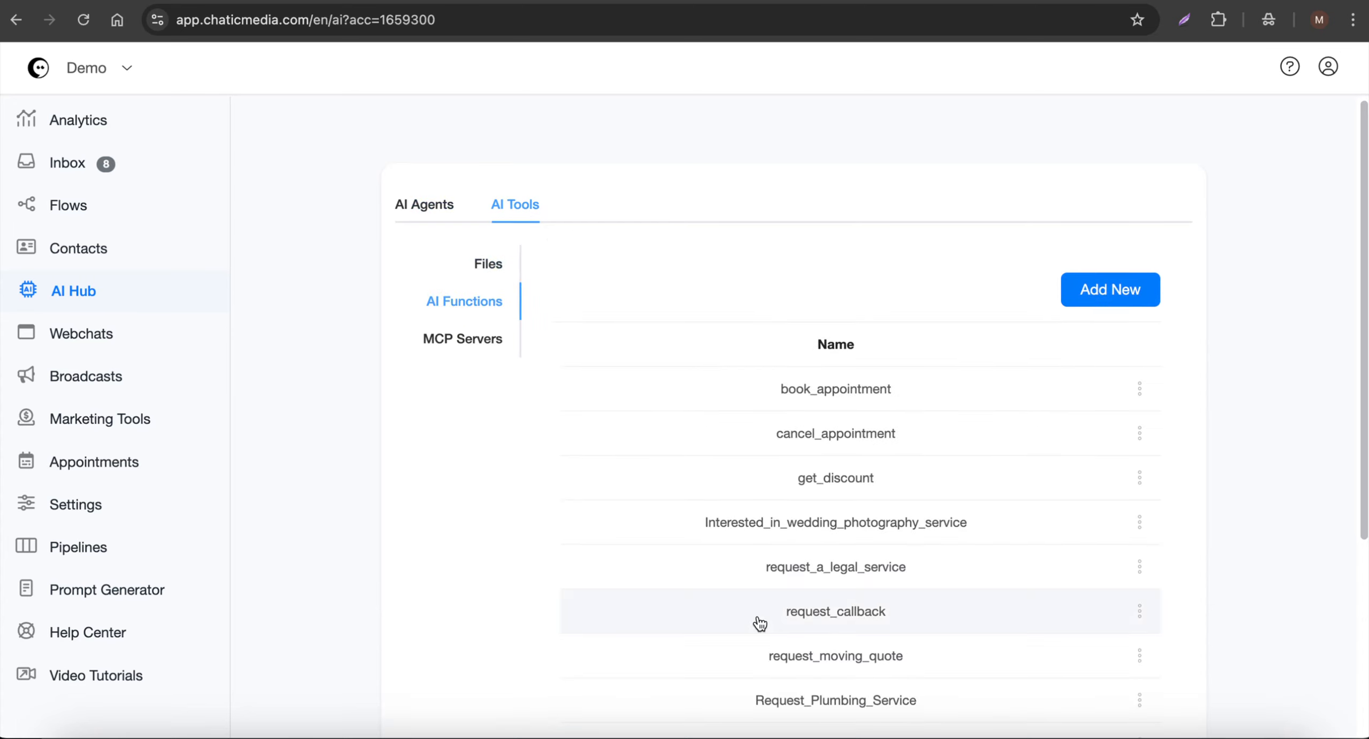
scroll(758, 623, "down", 3)
scroll(759, 619, "down", 1)
scroll(755, 606, "up", 3)
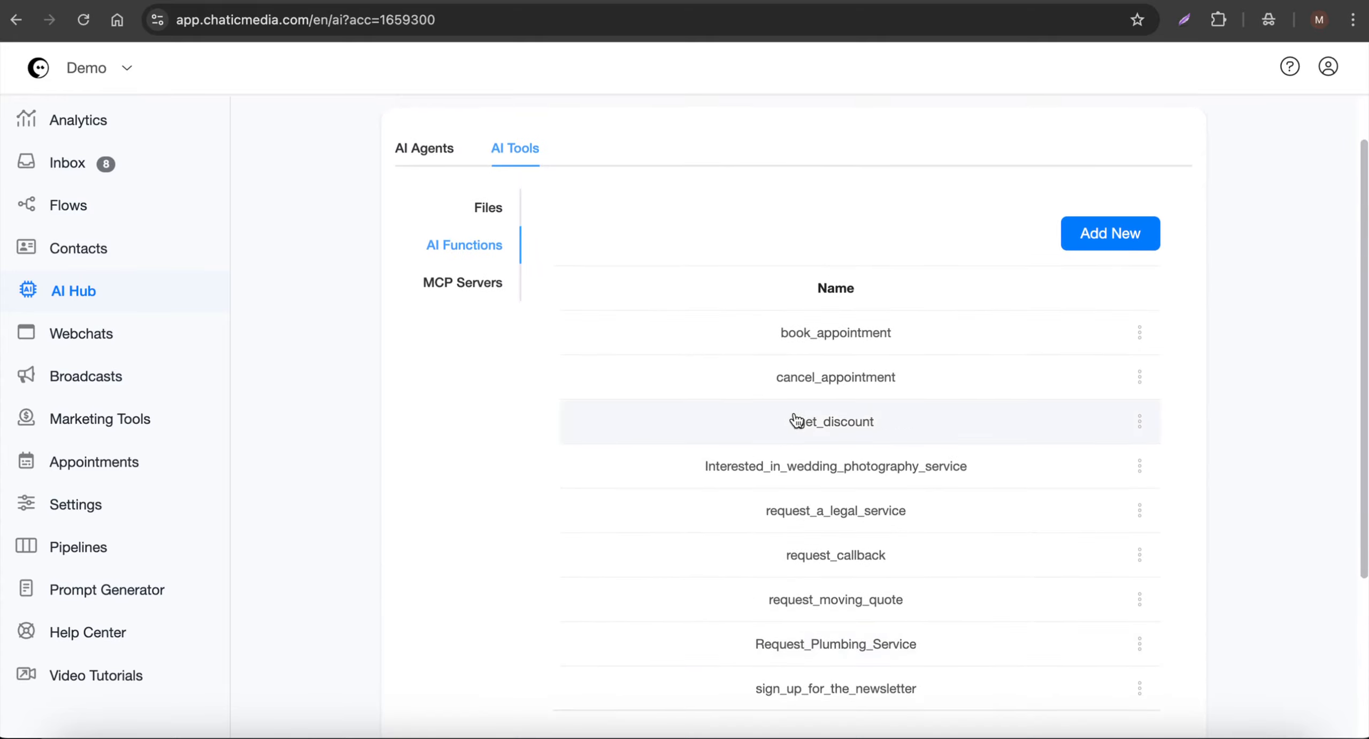
- Start a new AI function named "new application request to enroll in a course or program"
left_click(1117, 235)
type("new application request to enroll in a course or program")
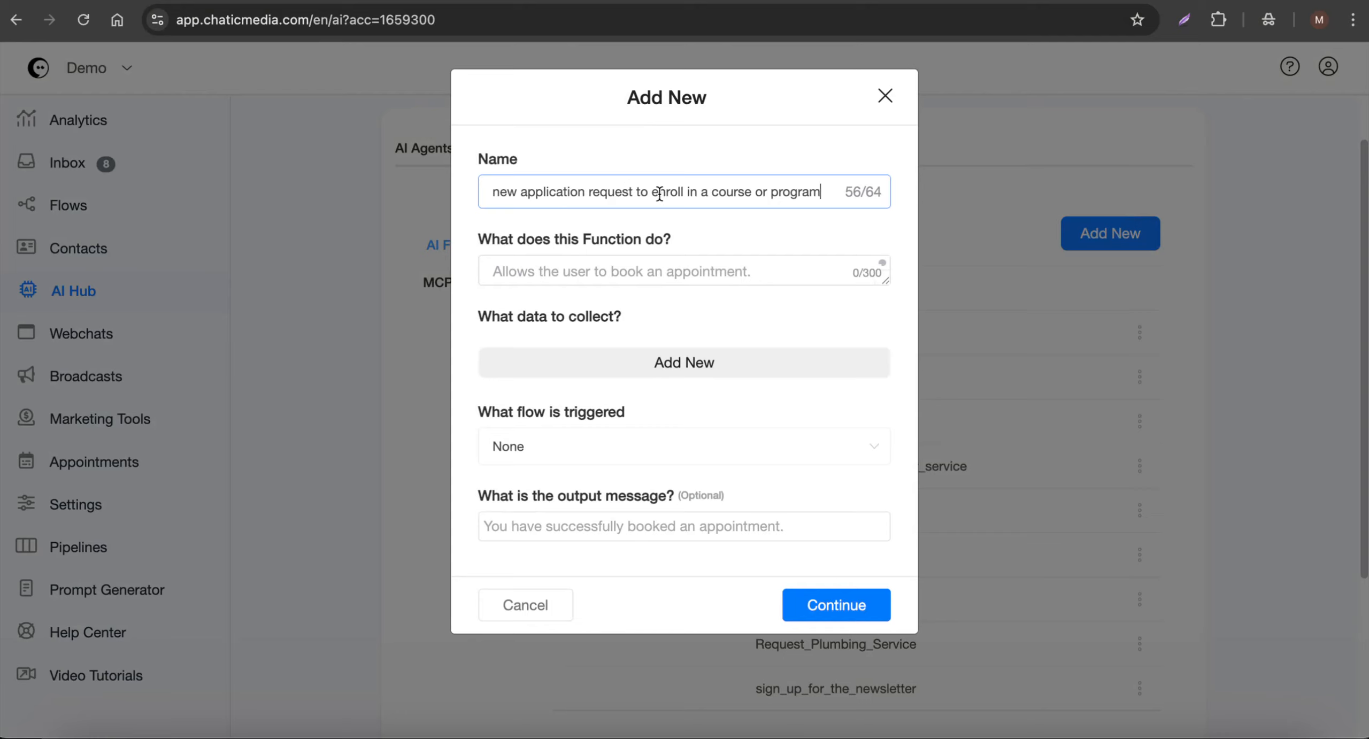
left_click_drag(831, 193, 437, 189)
key("super+c")
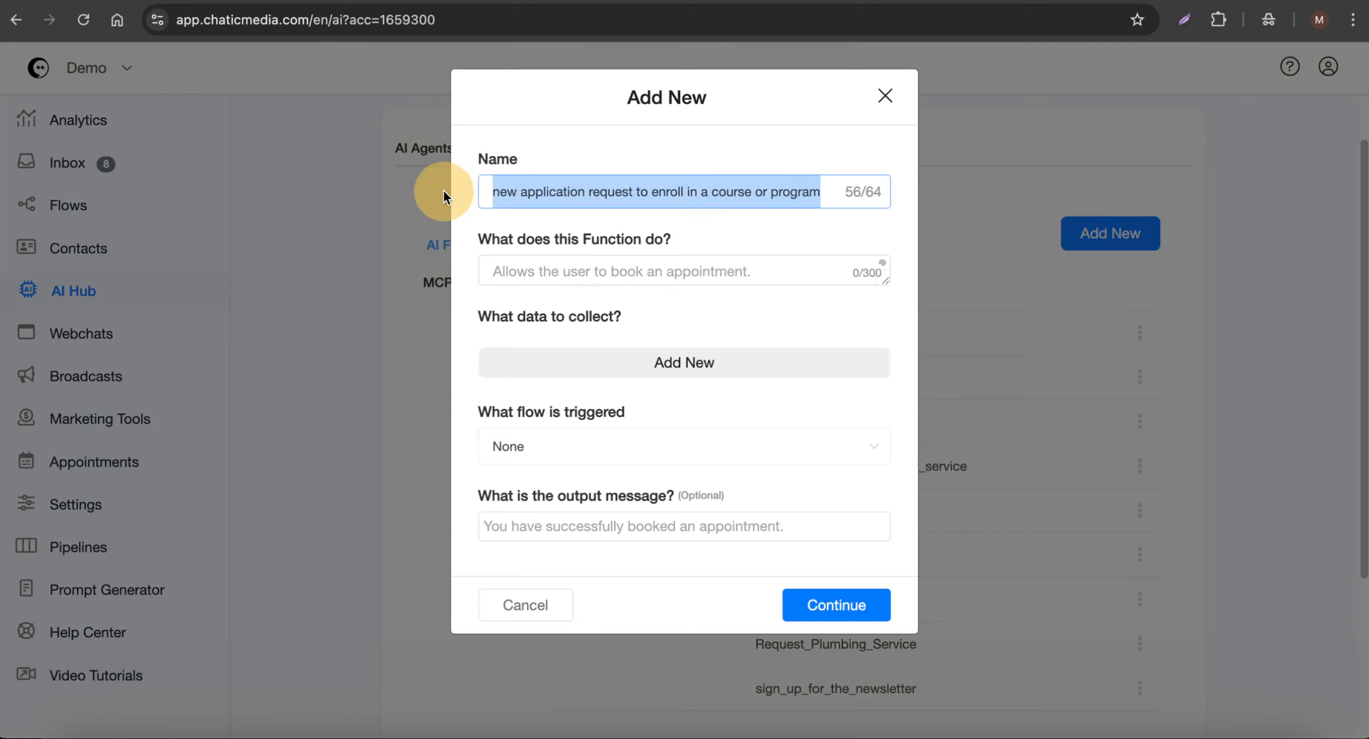
- Describe the function as "allows the user to submit a new application request to enroll in a course or program"
left_click(557, 275)
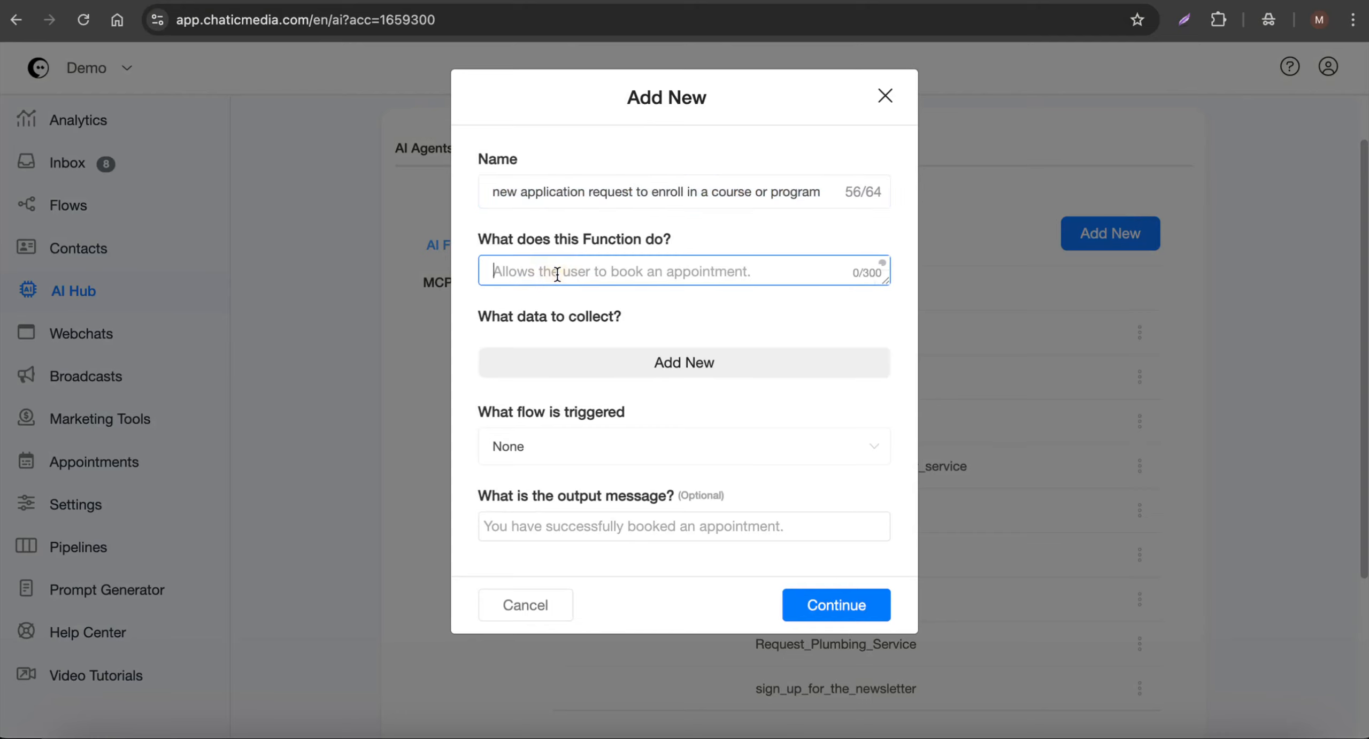
type("allows the user to")
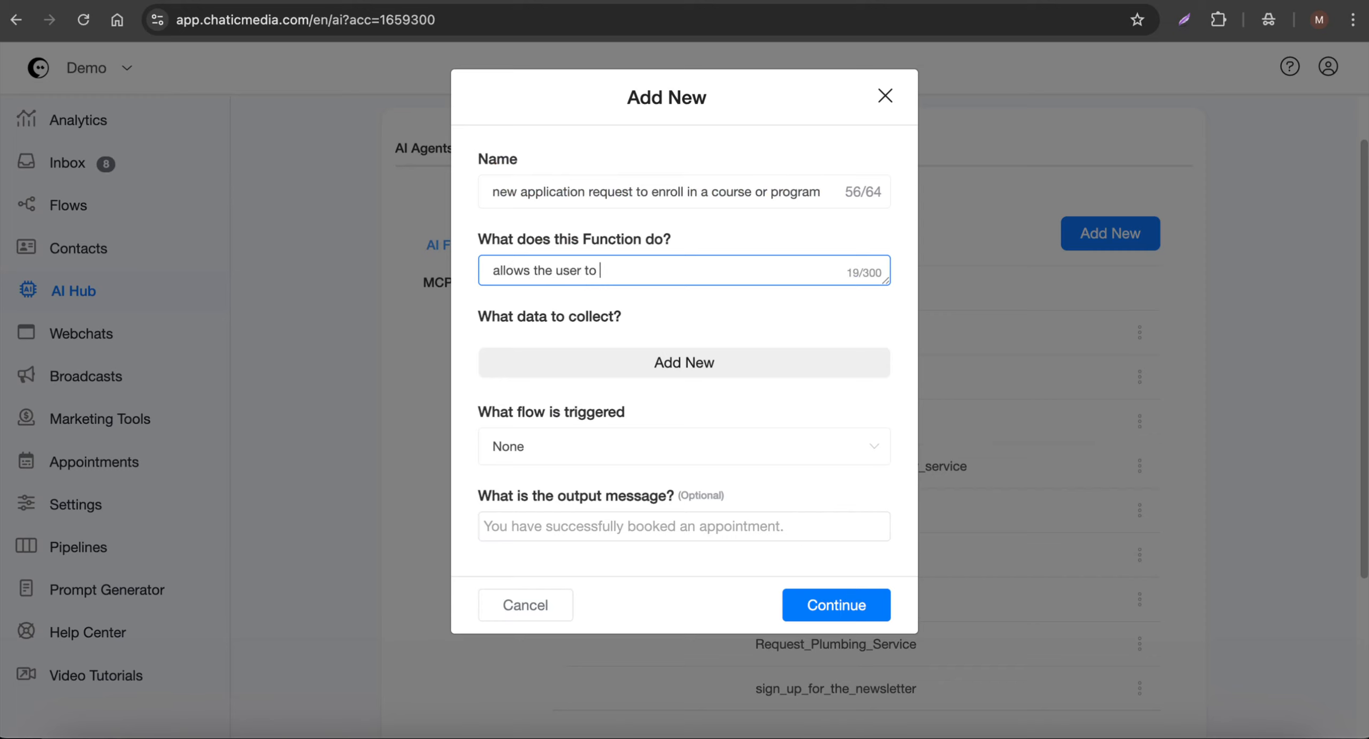
key("super+v")
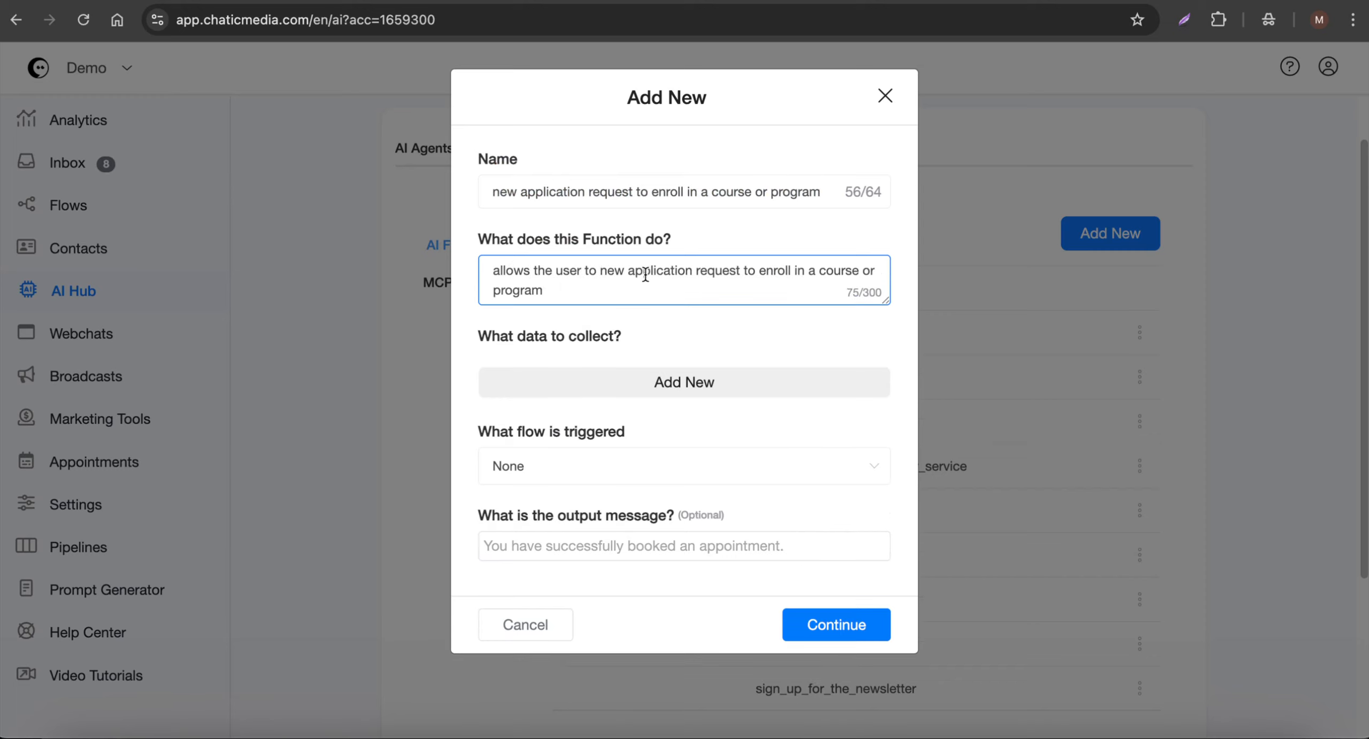
type("sumit")
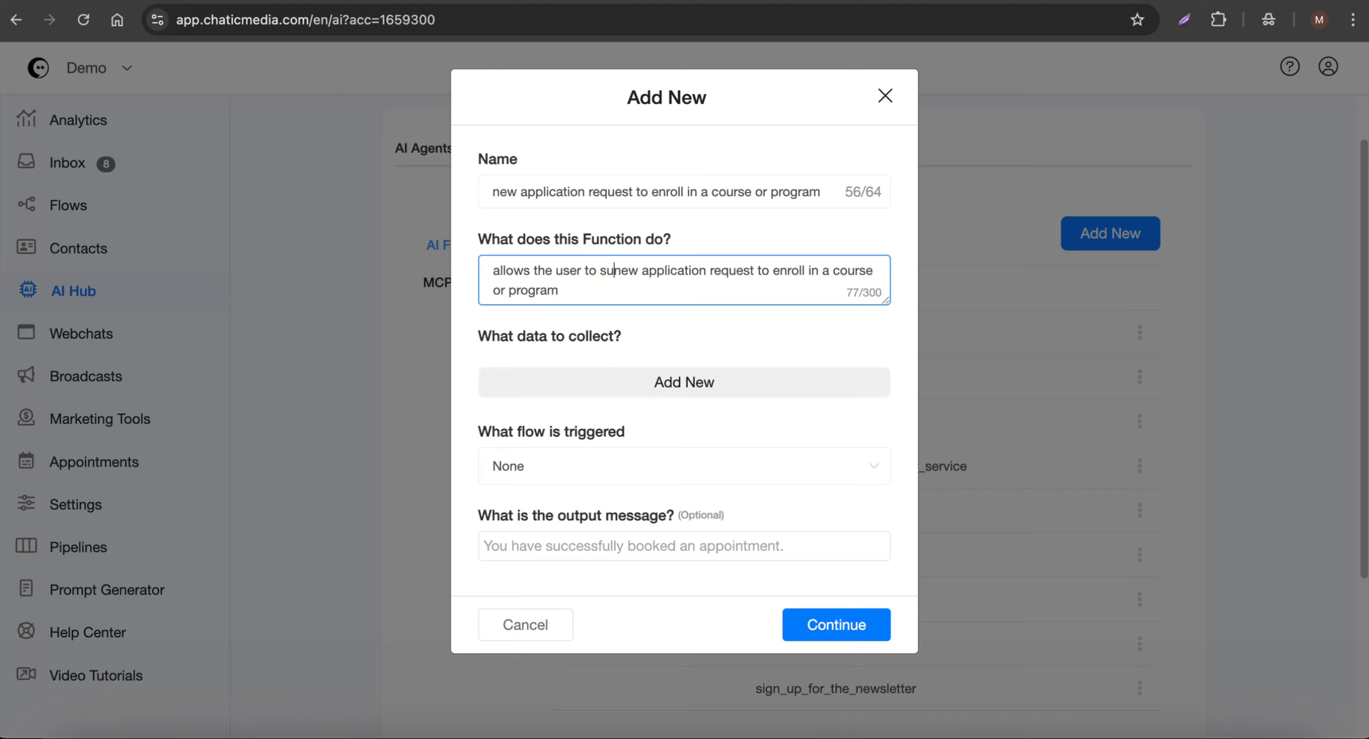
right_click(616, 272)
left_click(668, 262)
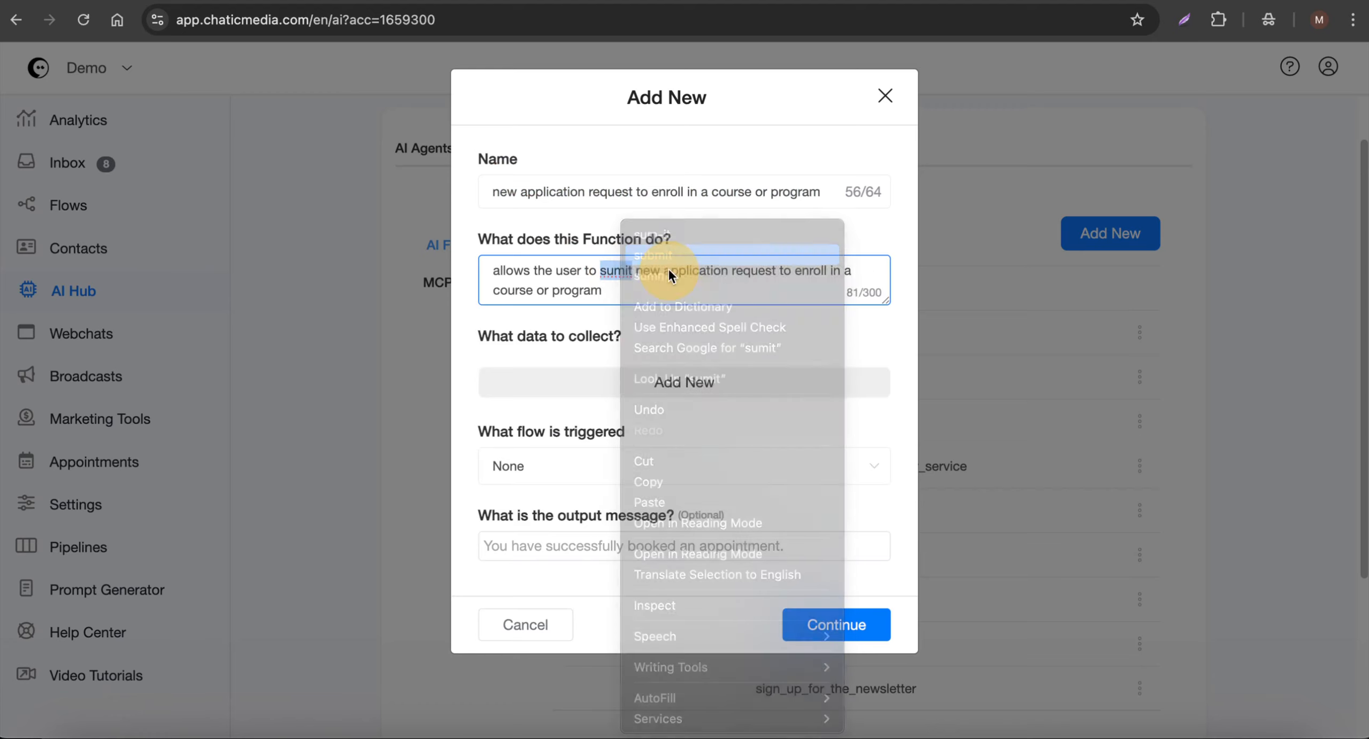
type("a")
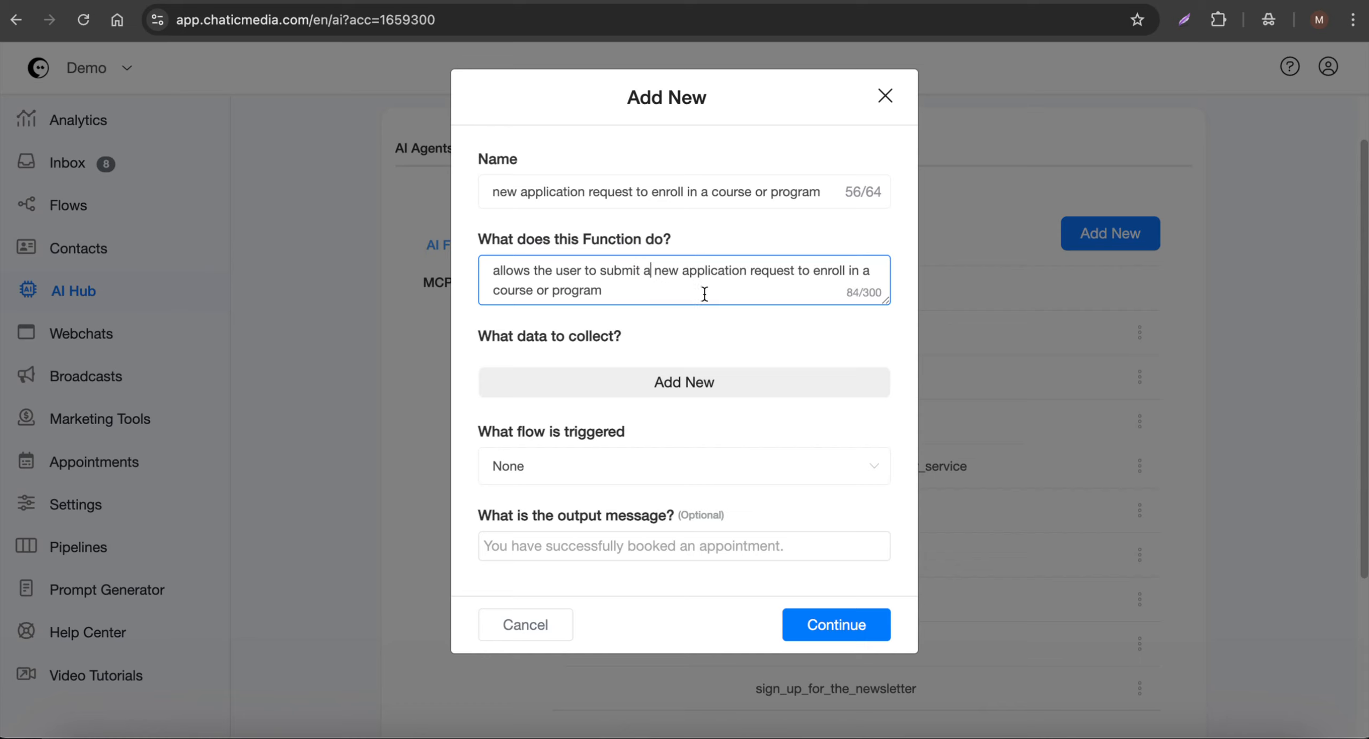
left_click_drag(652, 289, 385, 227)
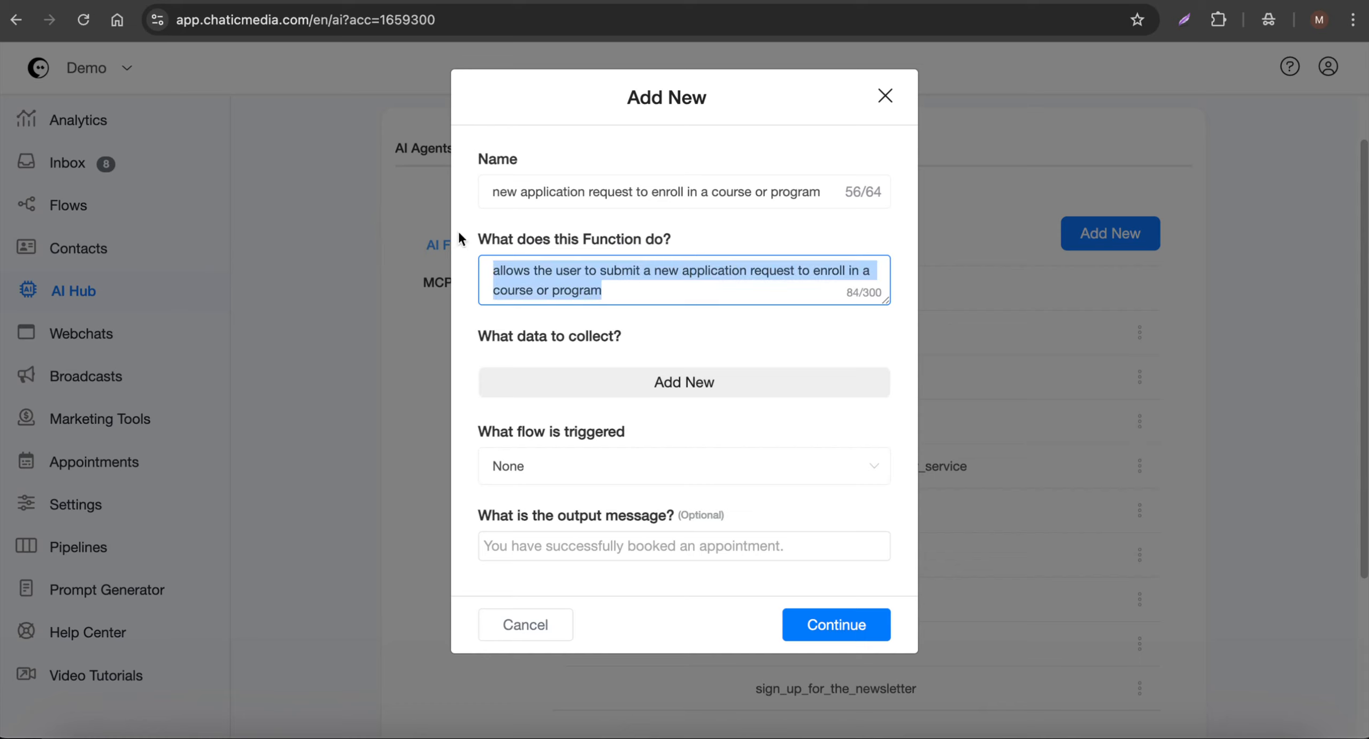
- Add a data item named "Full Name" to collect and map it to the Full Name field
left_click(618, 391)
left_click(544, 389)
type("Name")
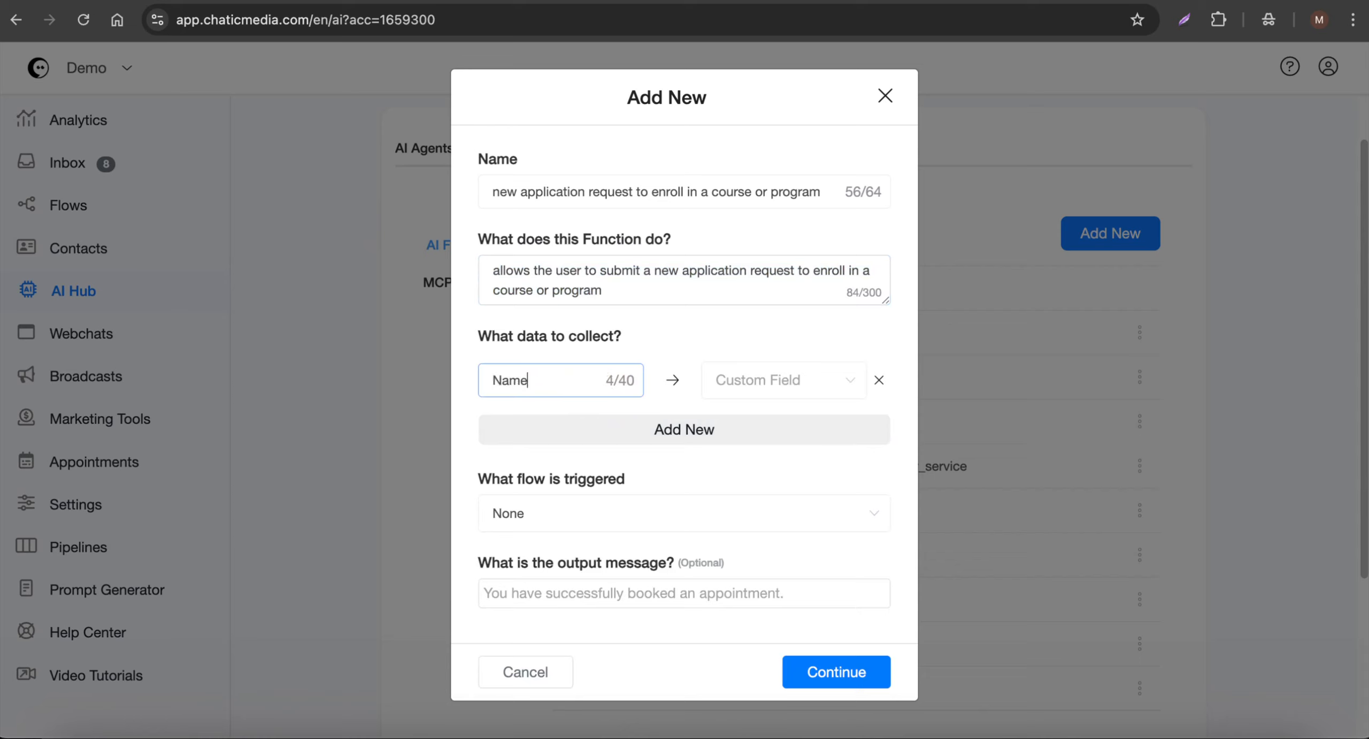
left_click(771, 380)
left_click(753, 560)
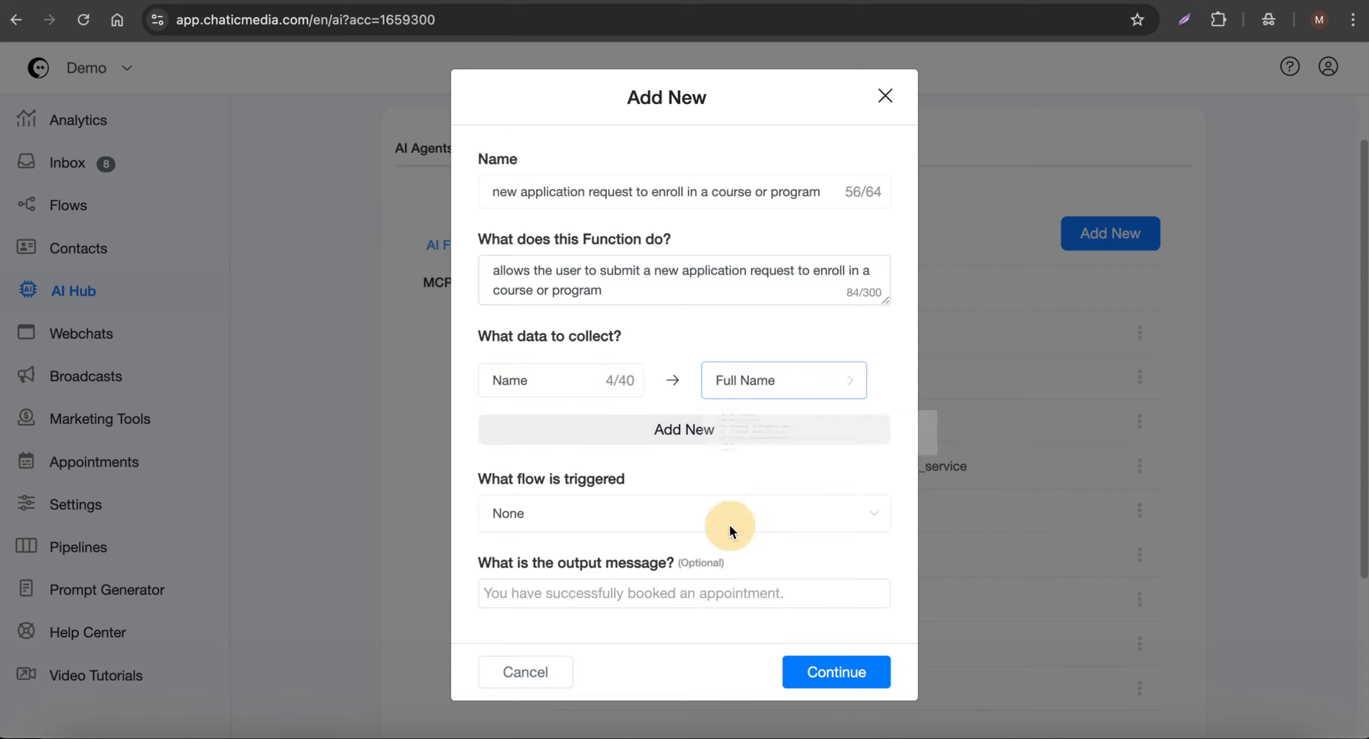
left_click(493, 380)
type("Full")
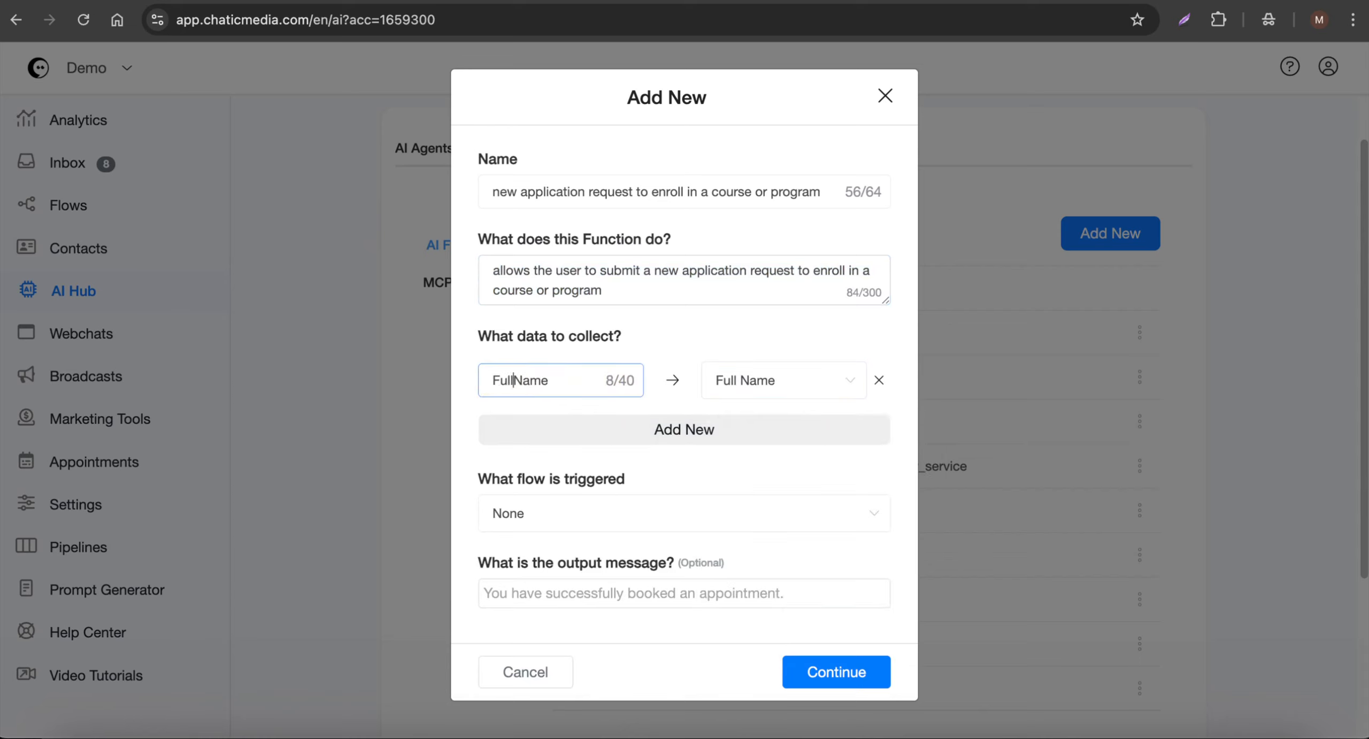
- Add a second data item named "Phone Number" and map it to the Phone field
left_click(717, 449)
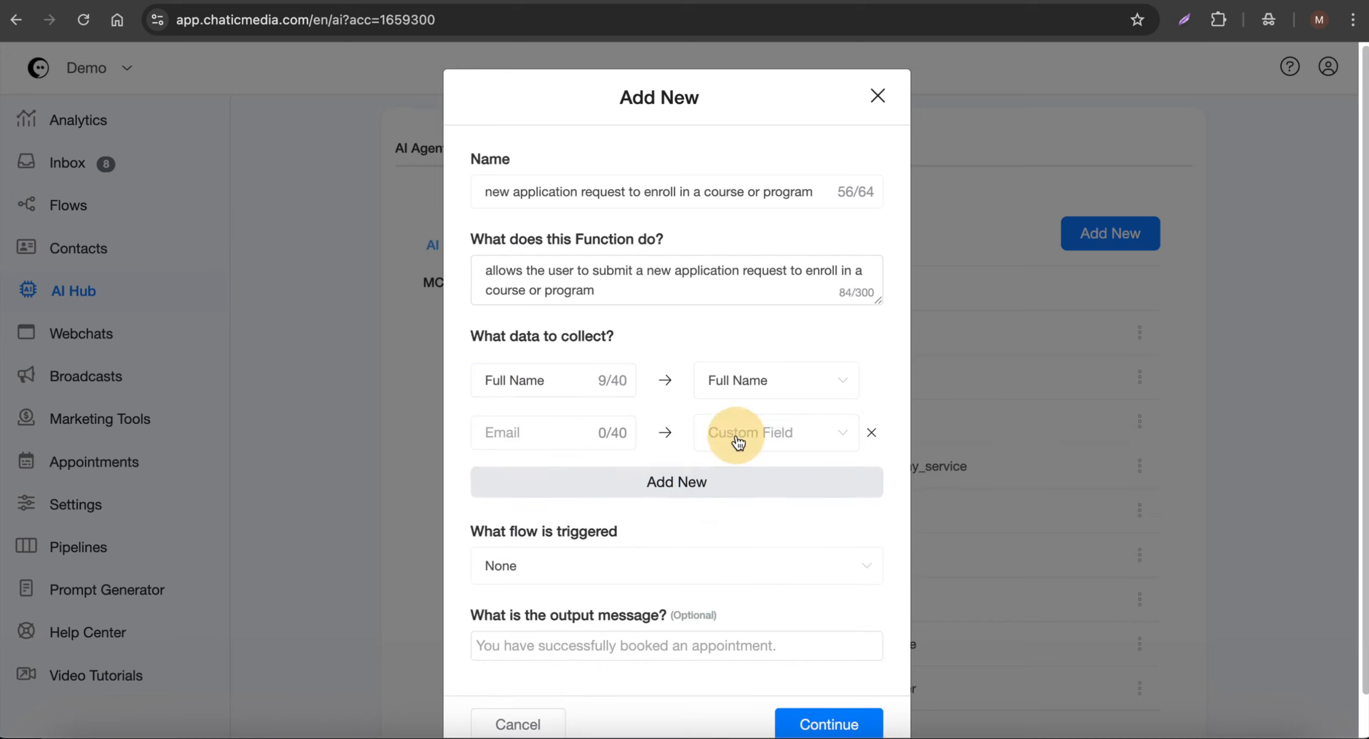
left_click(749, 434)
left_click(767, 519)
left_click(521, 432)
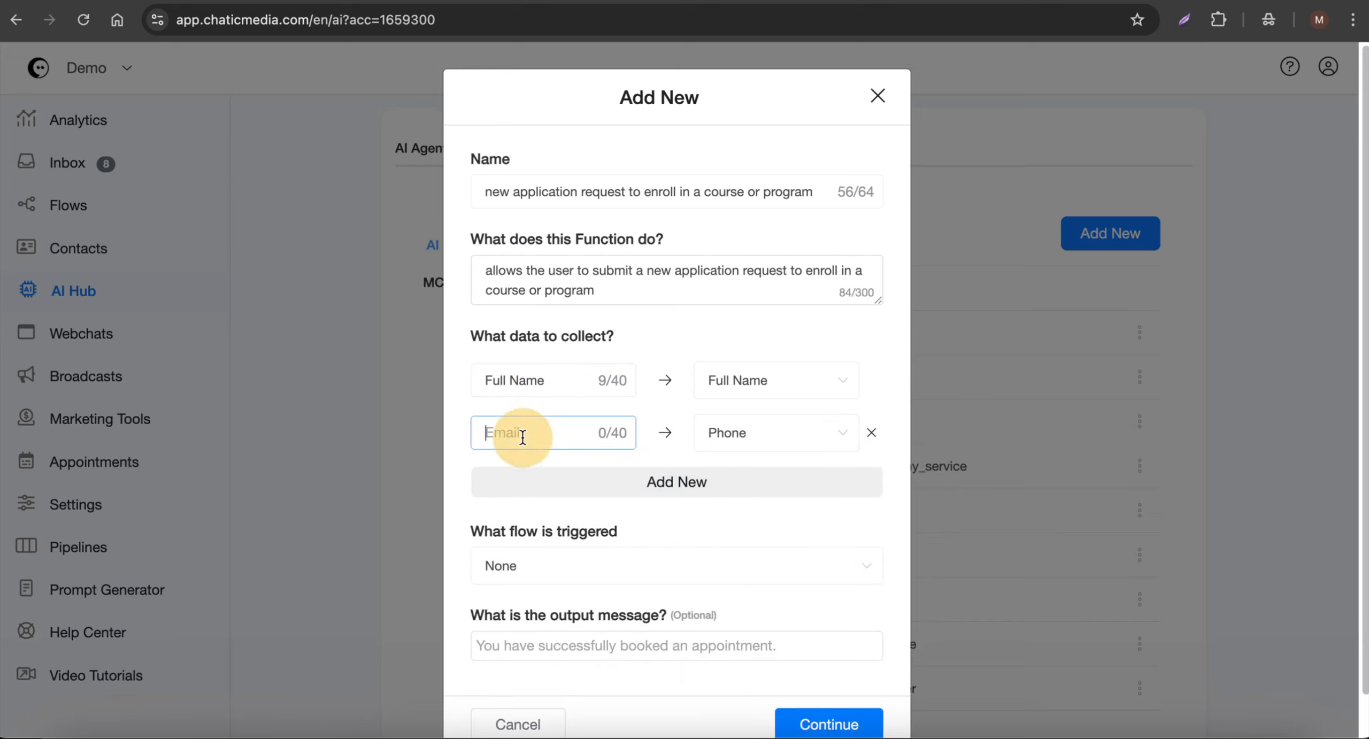
type("Phone Number")
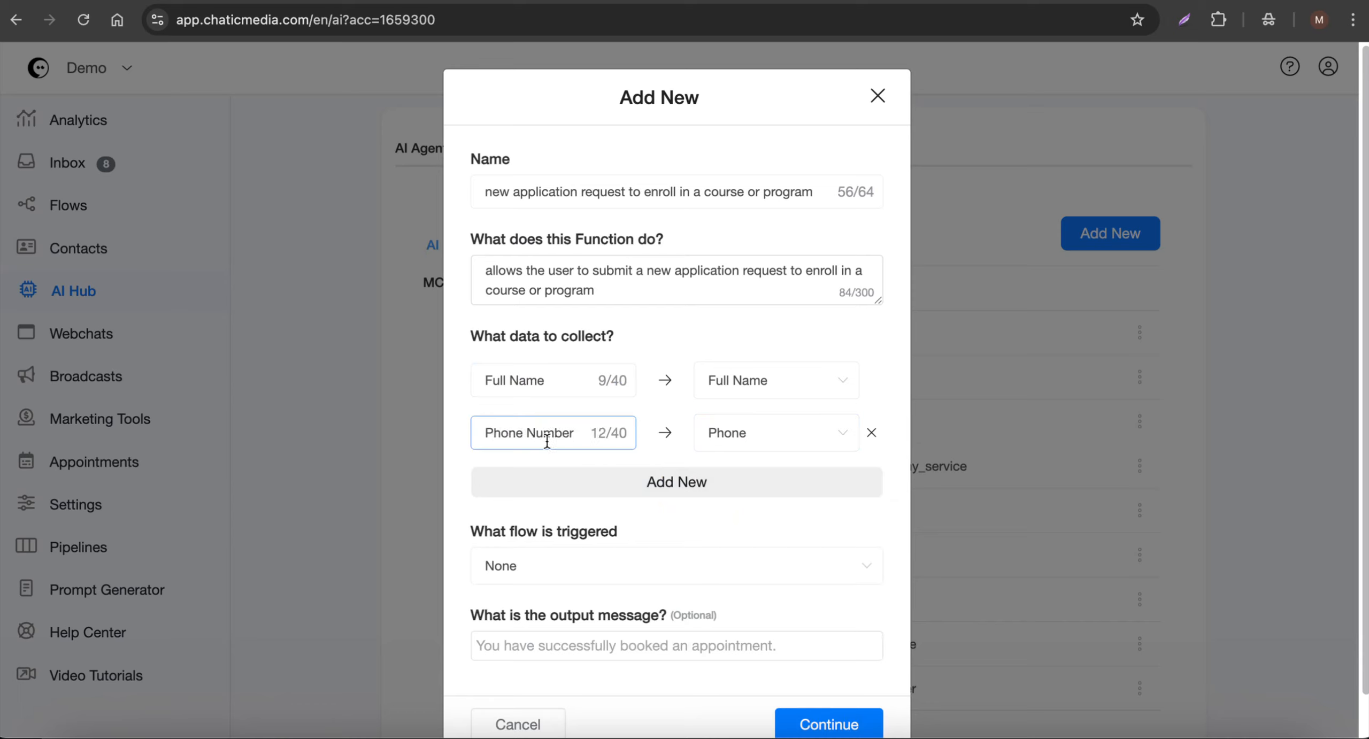
left_click(666, 482)
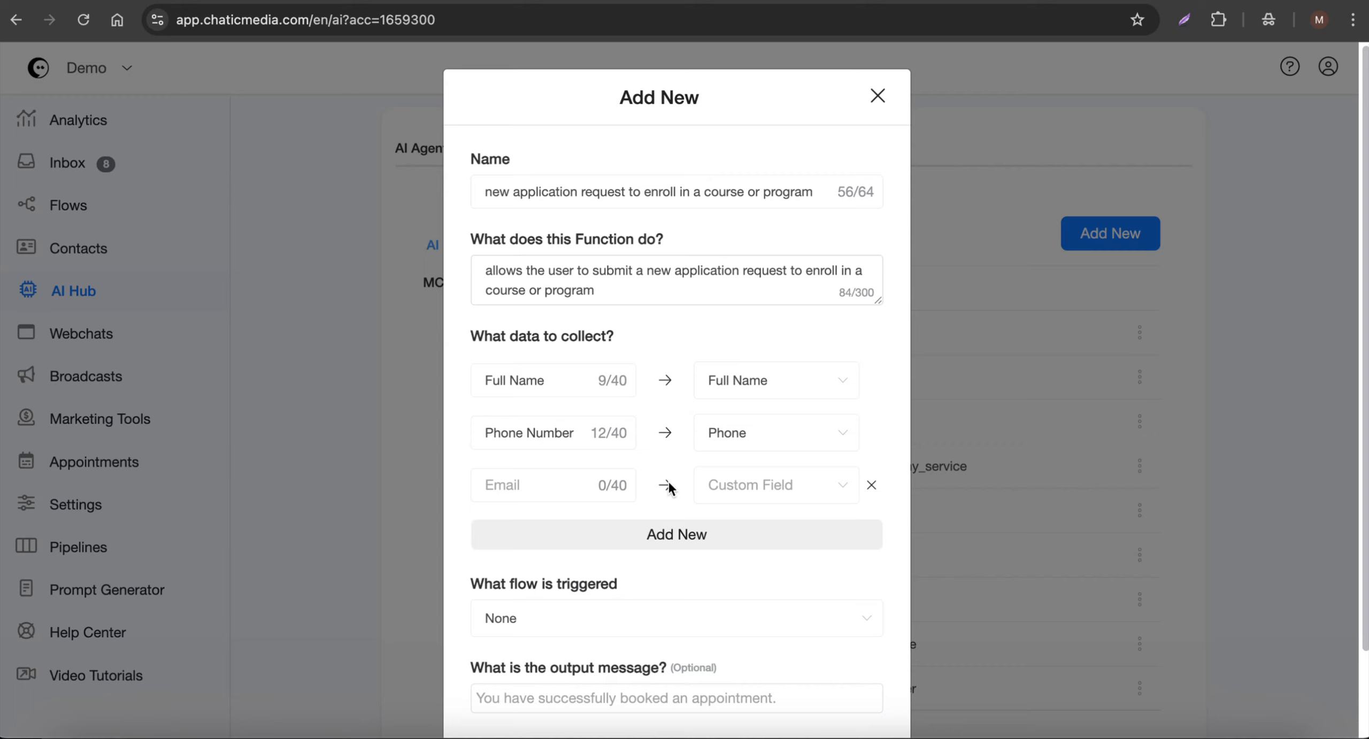
left_click(741, 487)
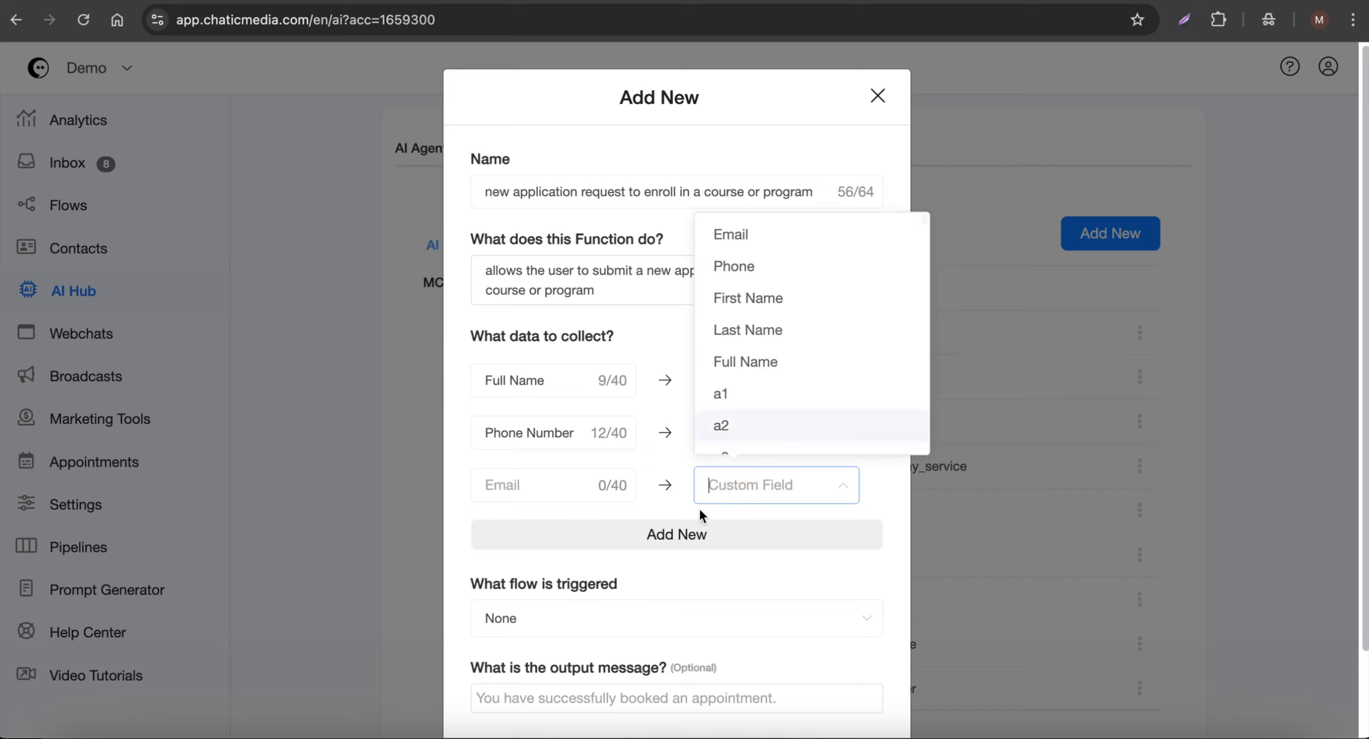
left_click(554, 489)
left_click(722, 497)
type("prg")
key("BackSpace")
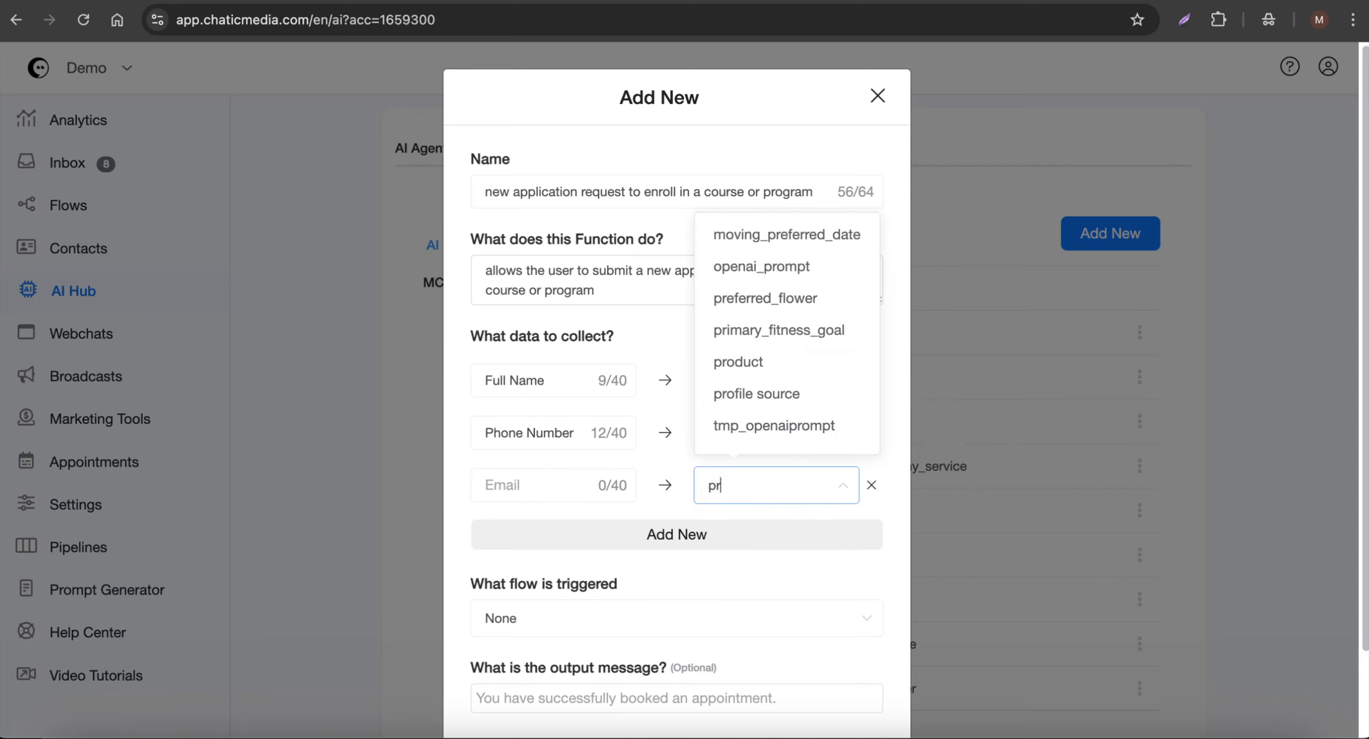
type("g")
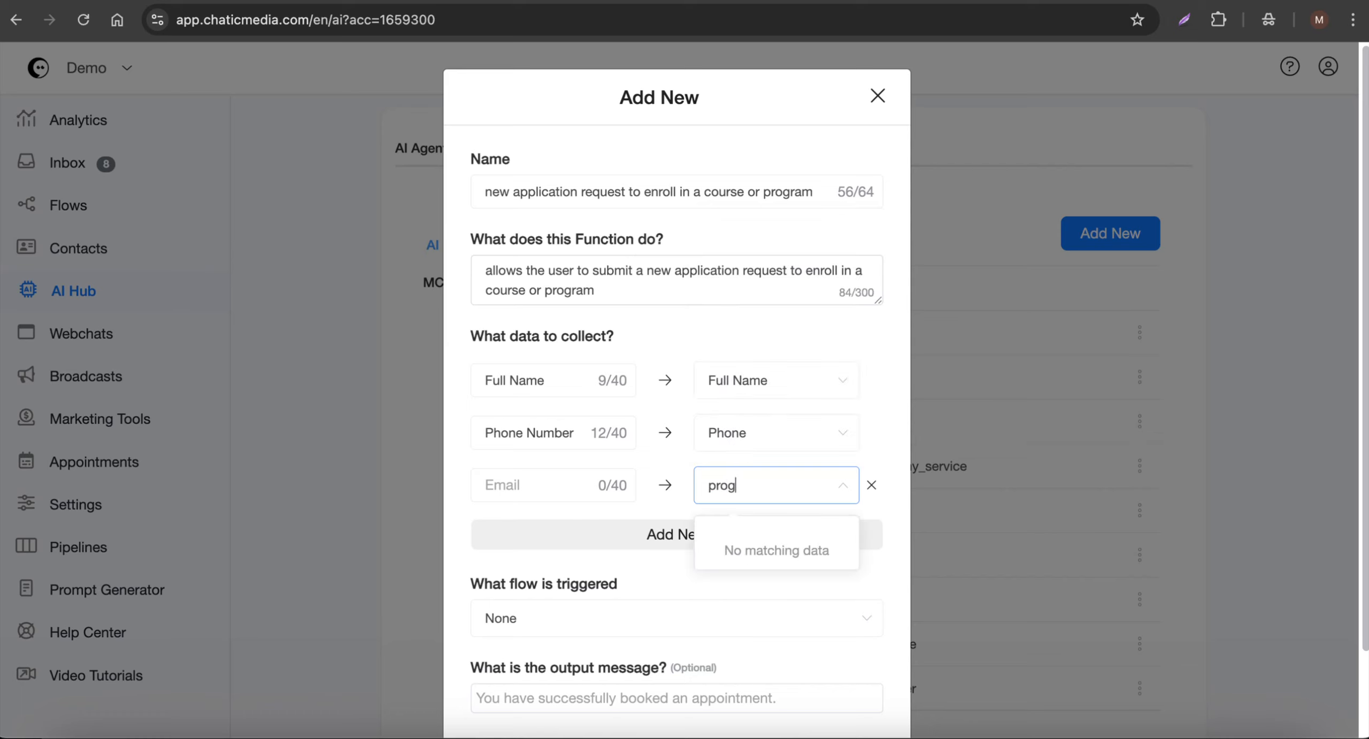
key("BackSpace")
type("o")
key("BackSpace")
key("BackSpace")
key("BackSpace")
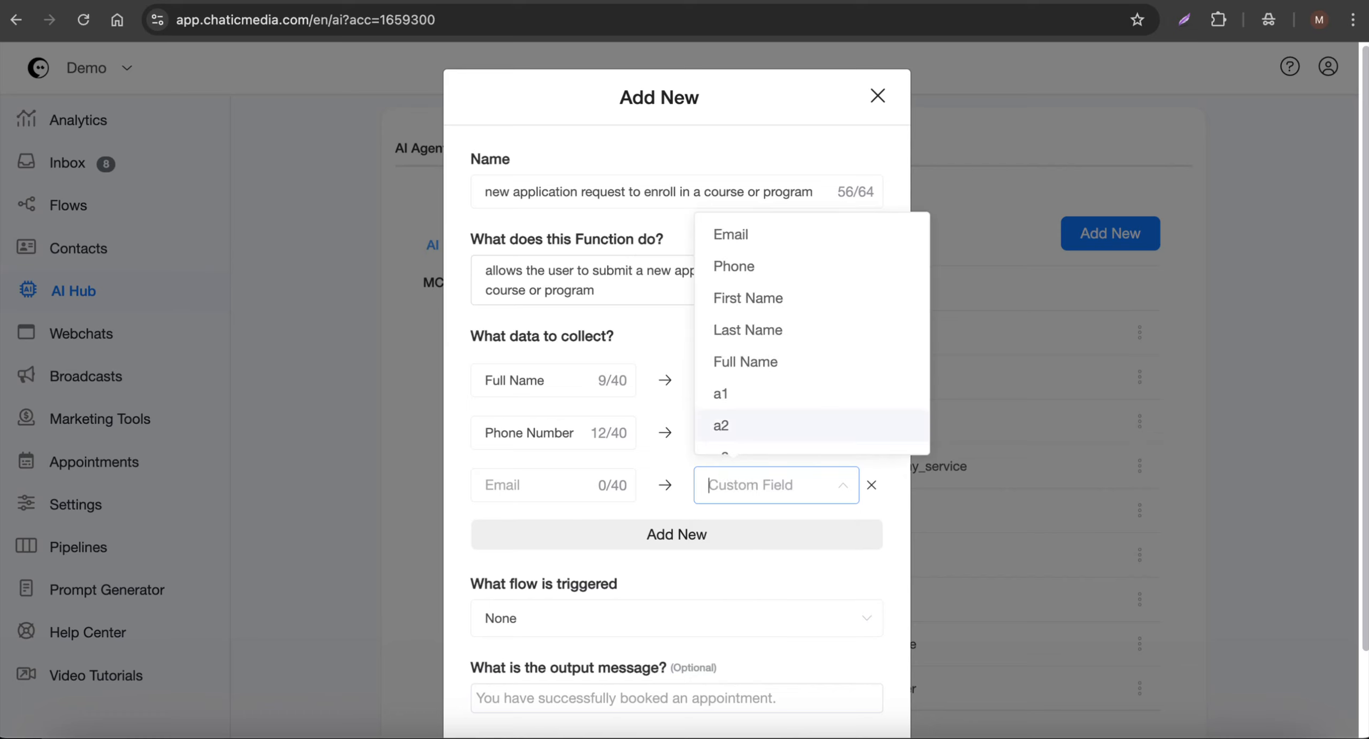
left_click(899, 511)
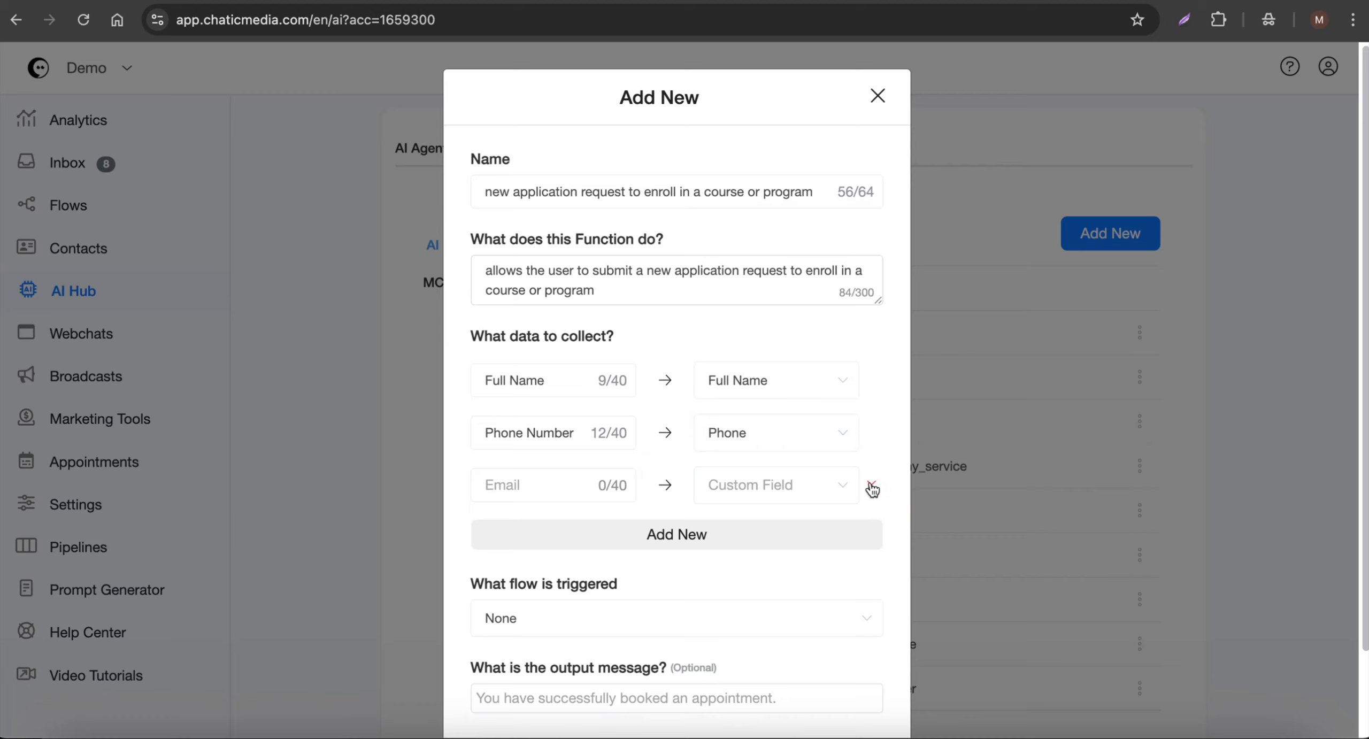
left_click(871, 485)
- Save the new enrollment application function
scroll(749, 650, "down", 1)
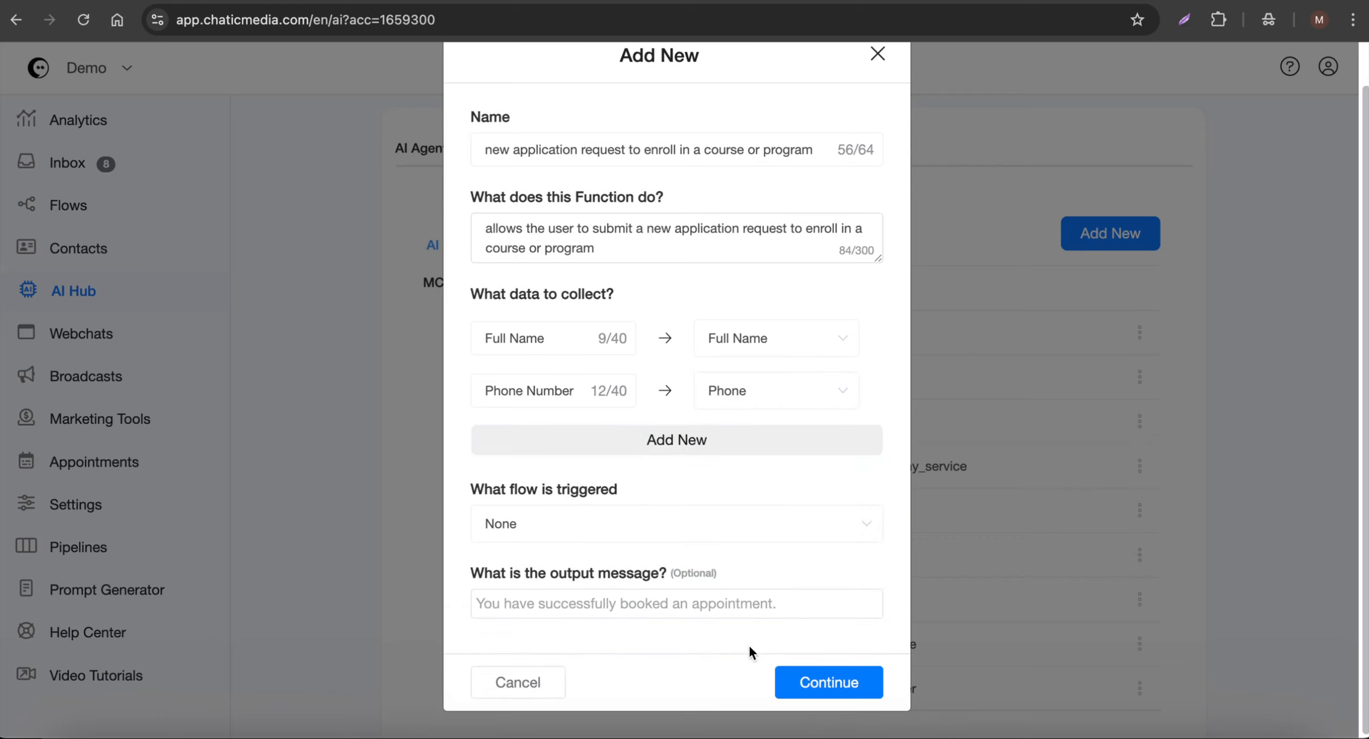
left_click(826, 680)
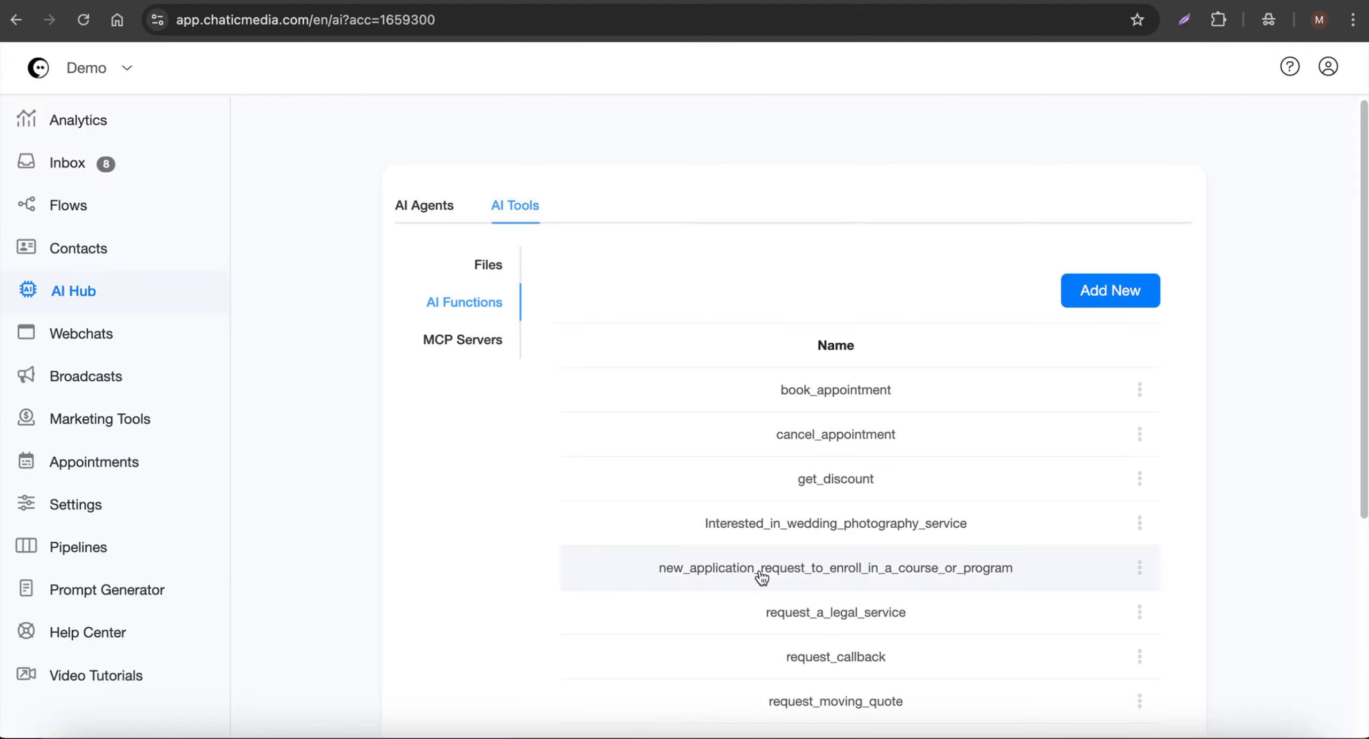
- Go to the custom fields under Flows and create a Text field named "program or course details"
left_click(75, 205)
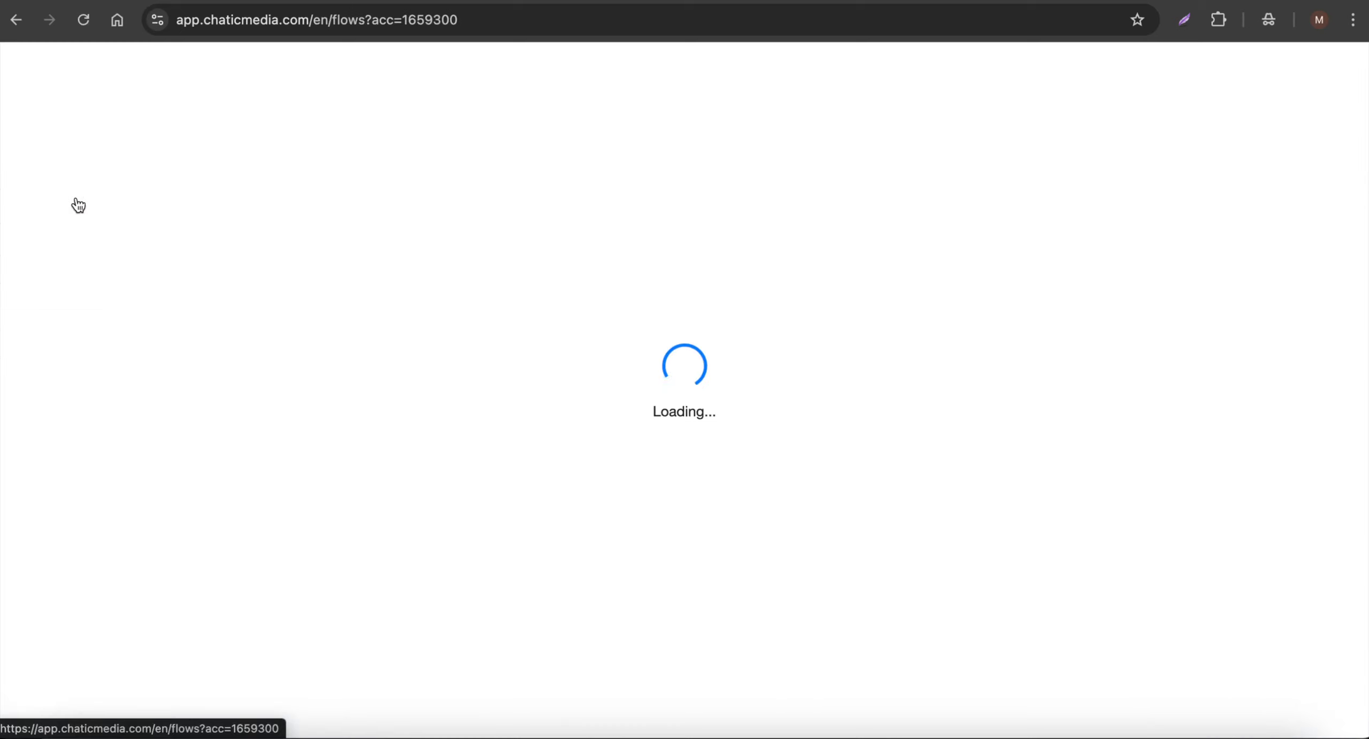
left_click(833, 197)
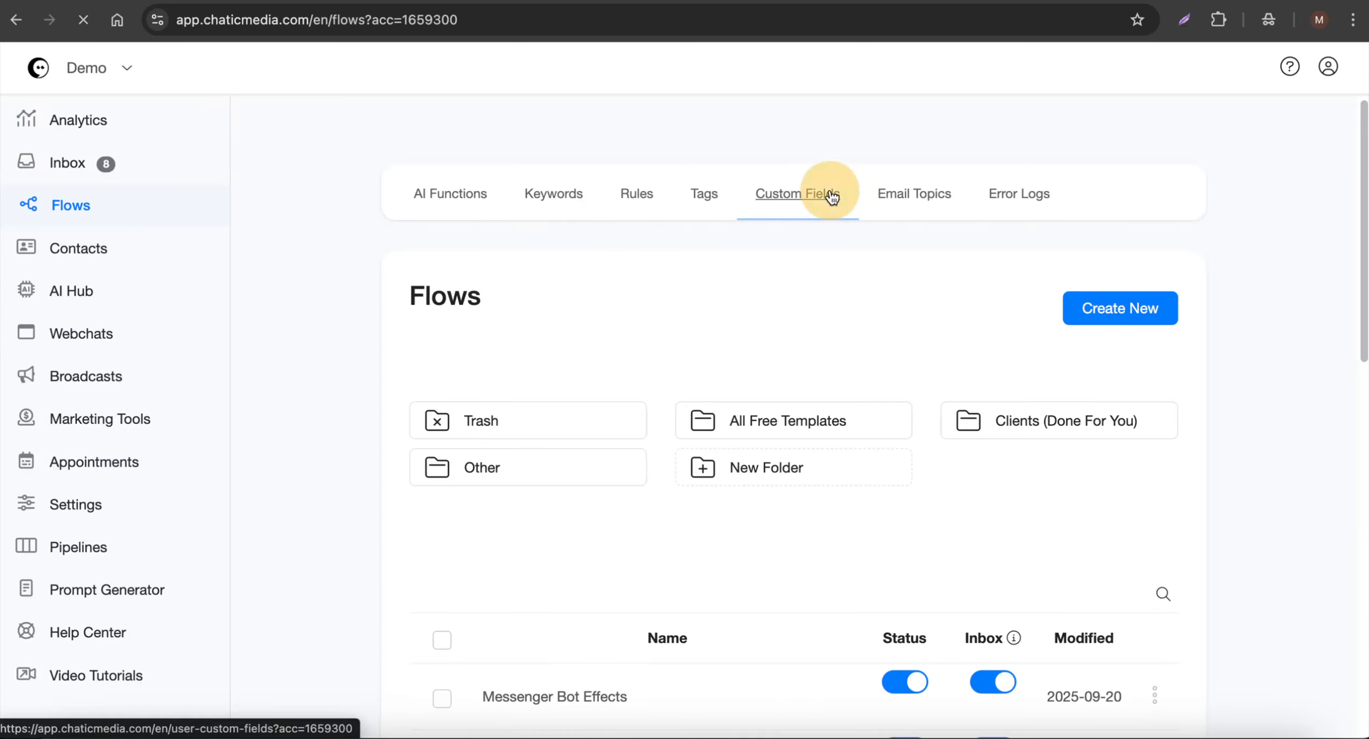
left_click(1127, 331)
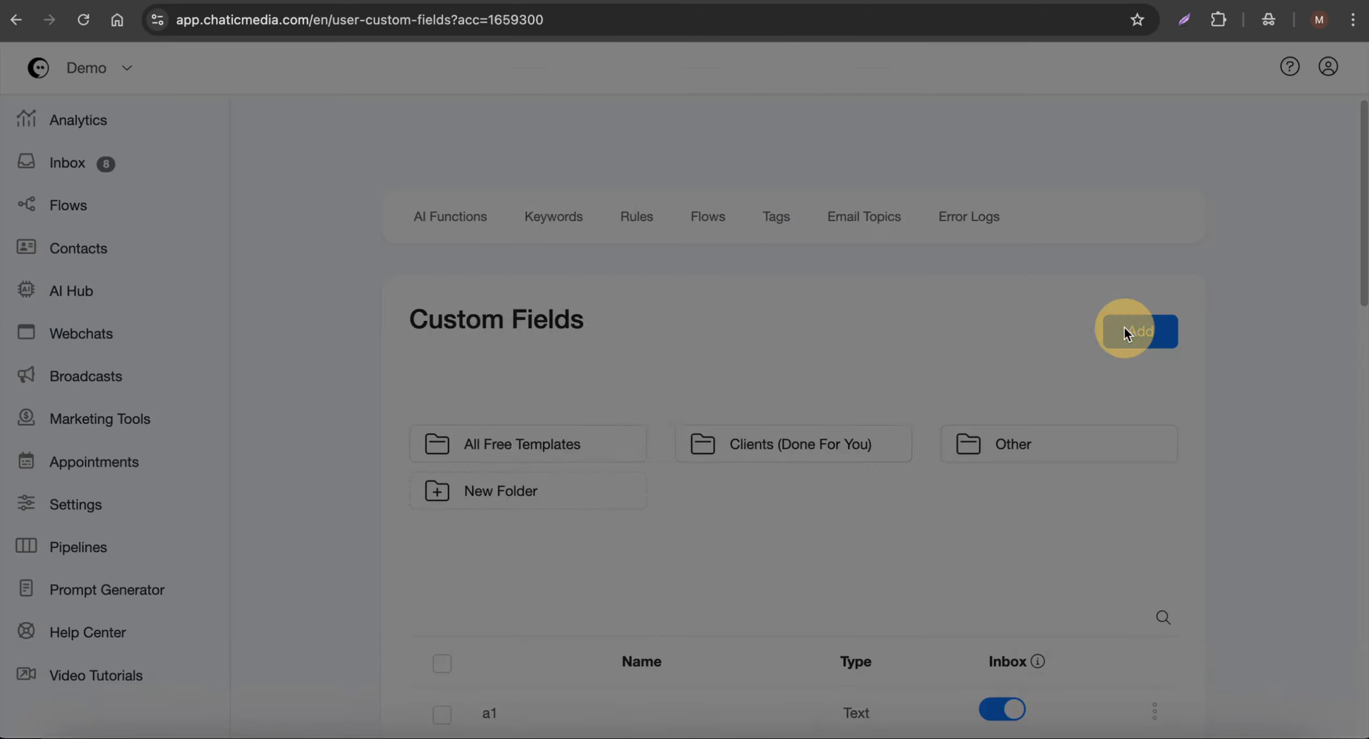
left_click(1130, 326)
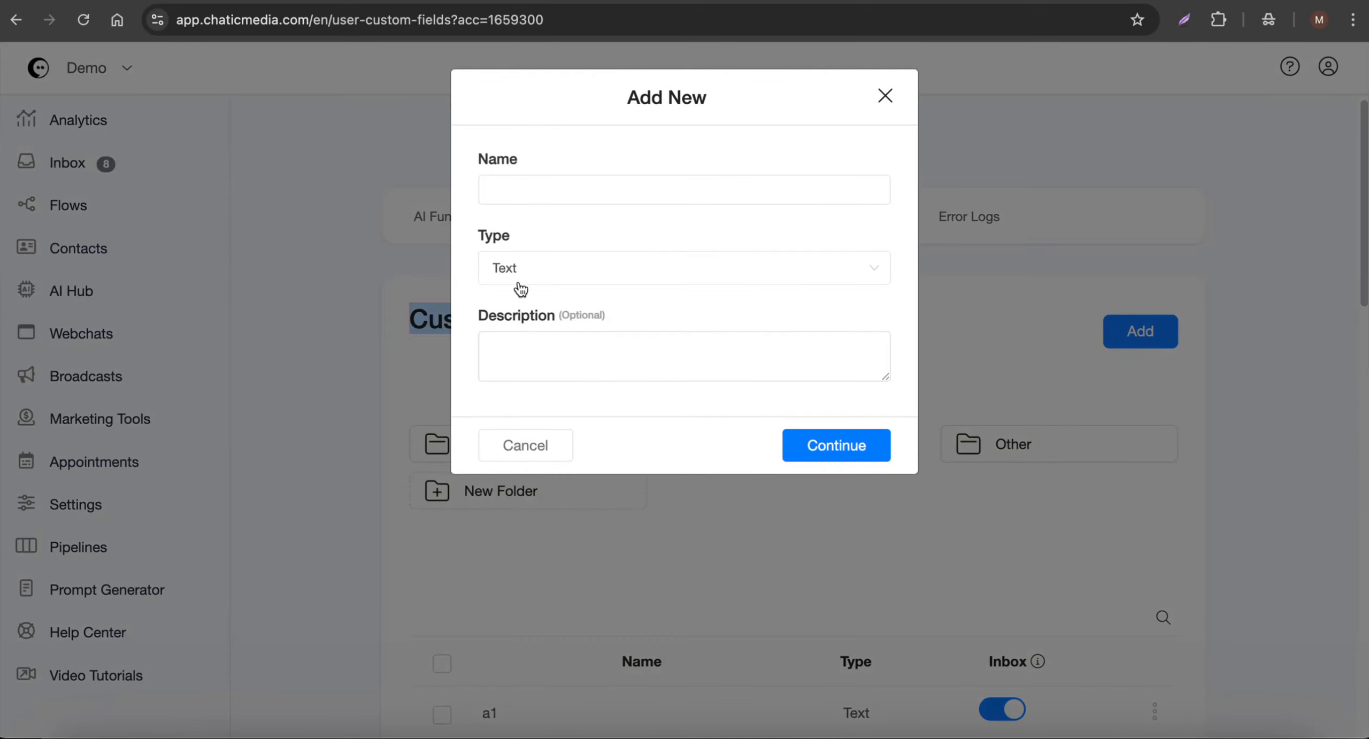
left_click(551, 270)
left_click(538, 314)
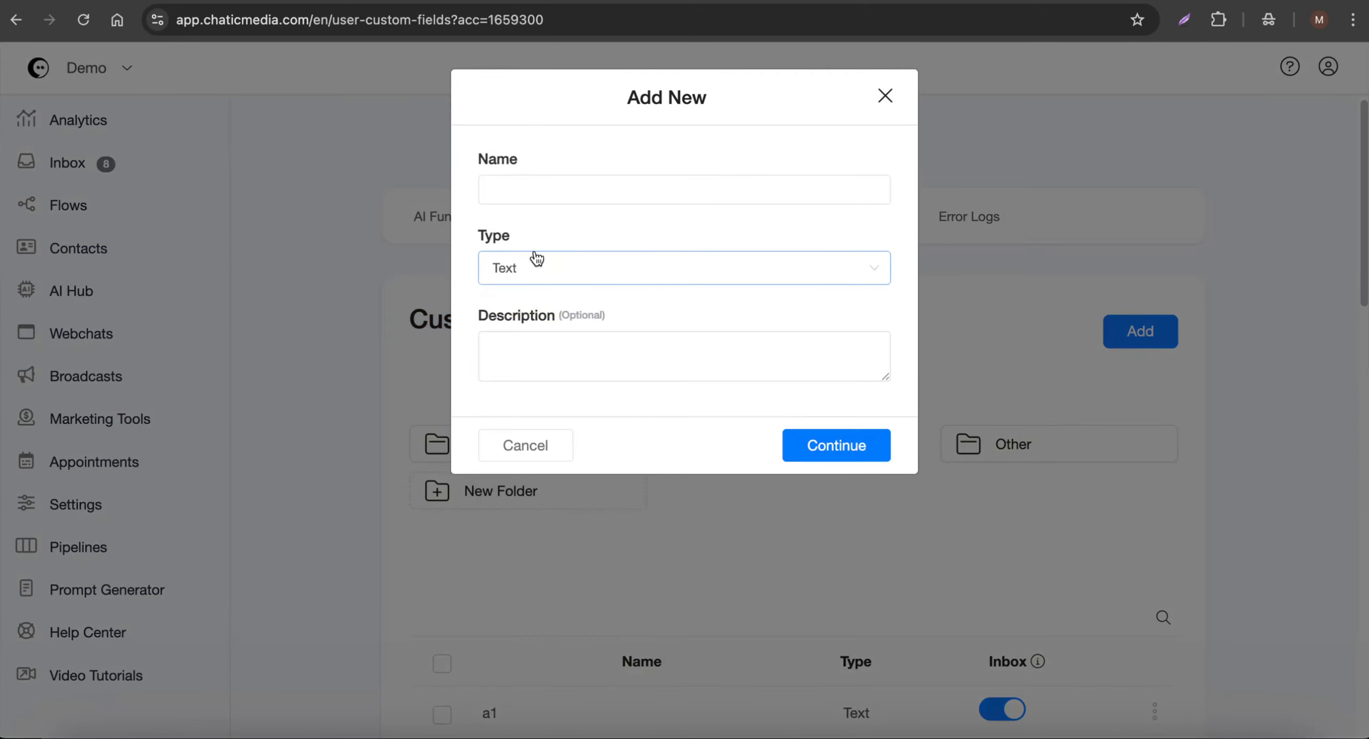
left_click(556, 185)
type("program or course details")
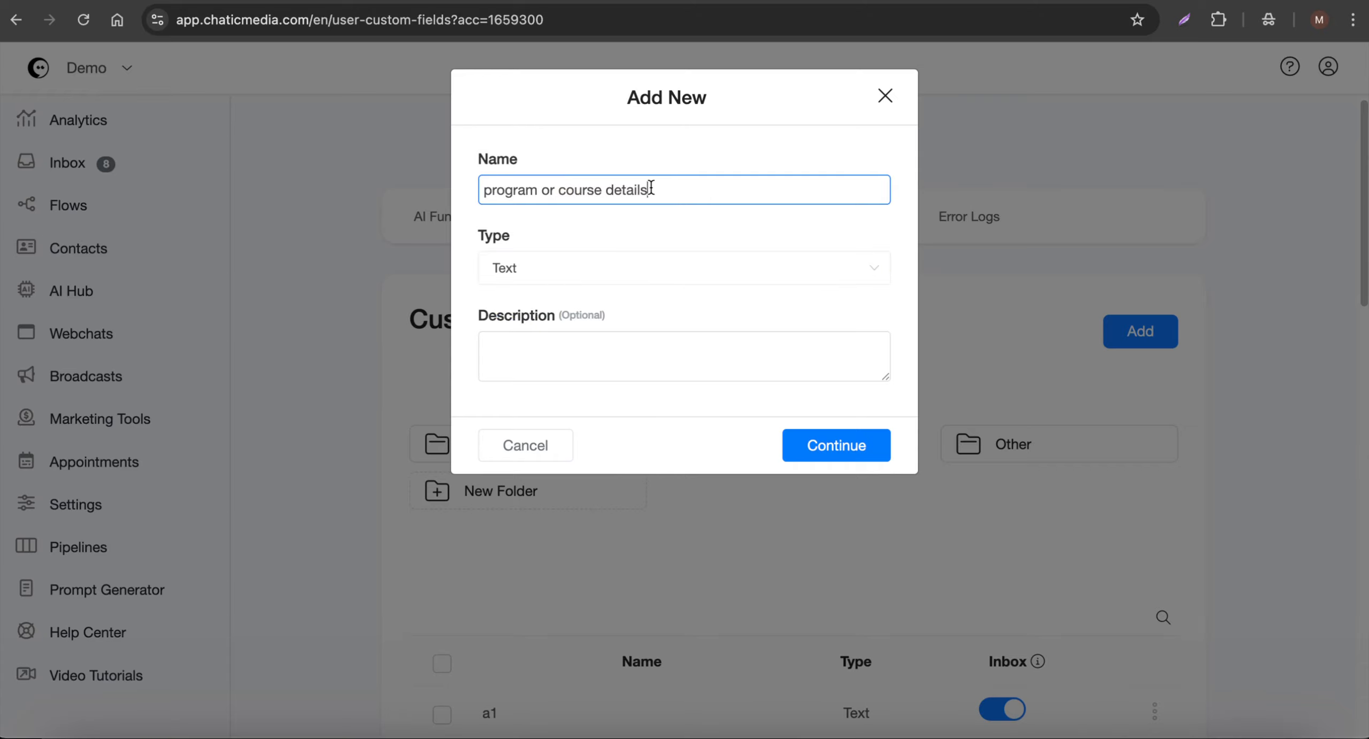
left_click(856, 452)
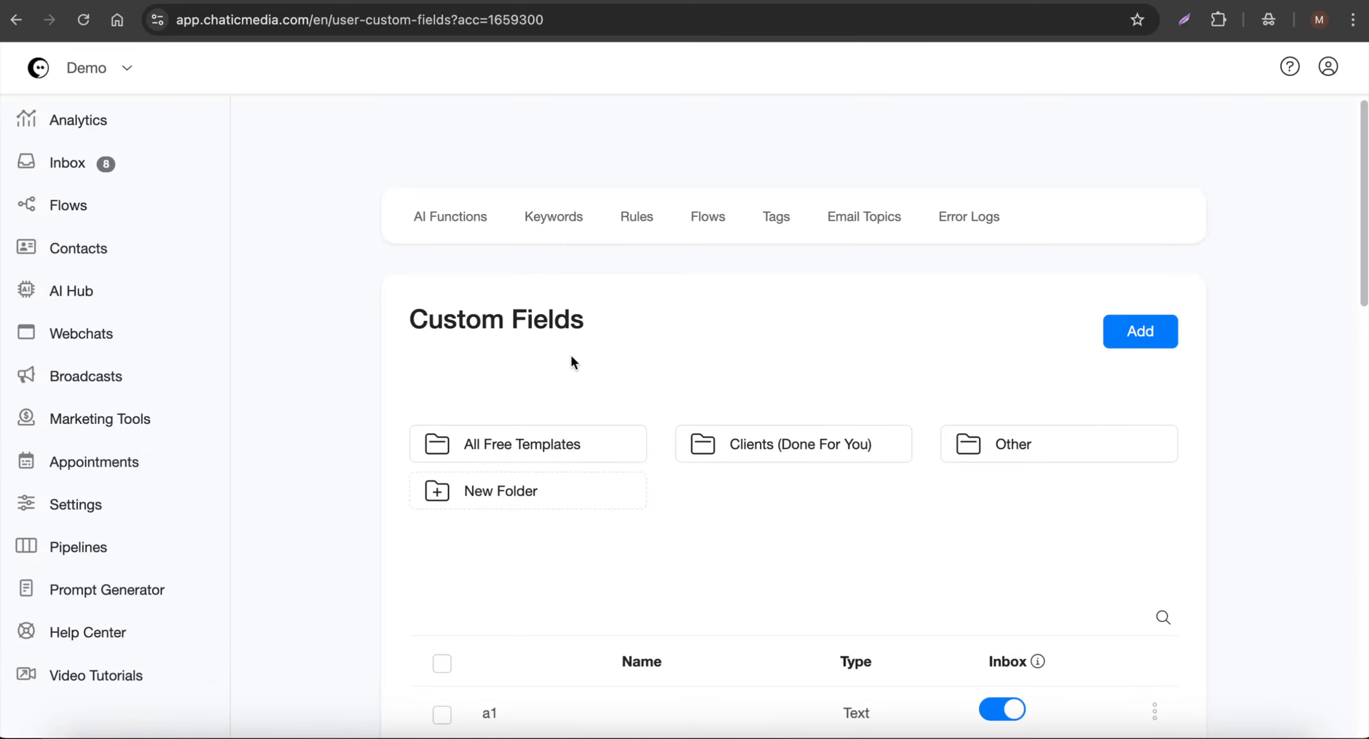
- Return to the AI functions in AI Hub and reopen new_application_request_to_enroll_in_a_course_or_program for editing
left_click(65, 293)
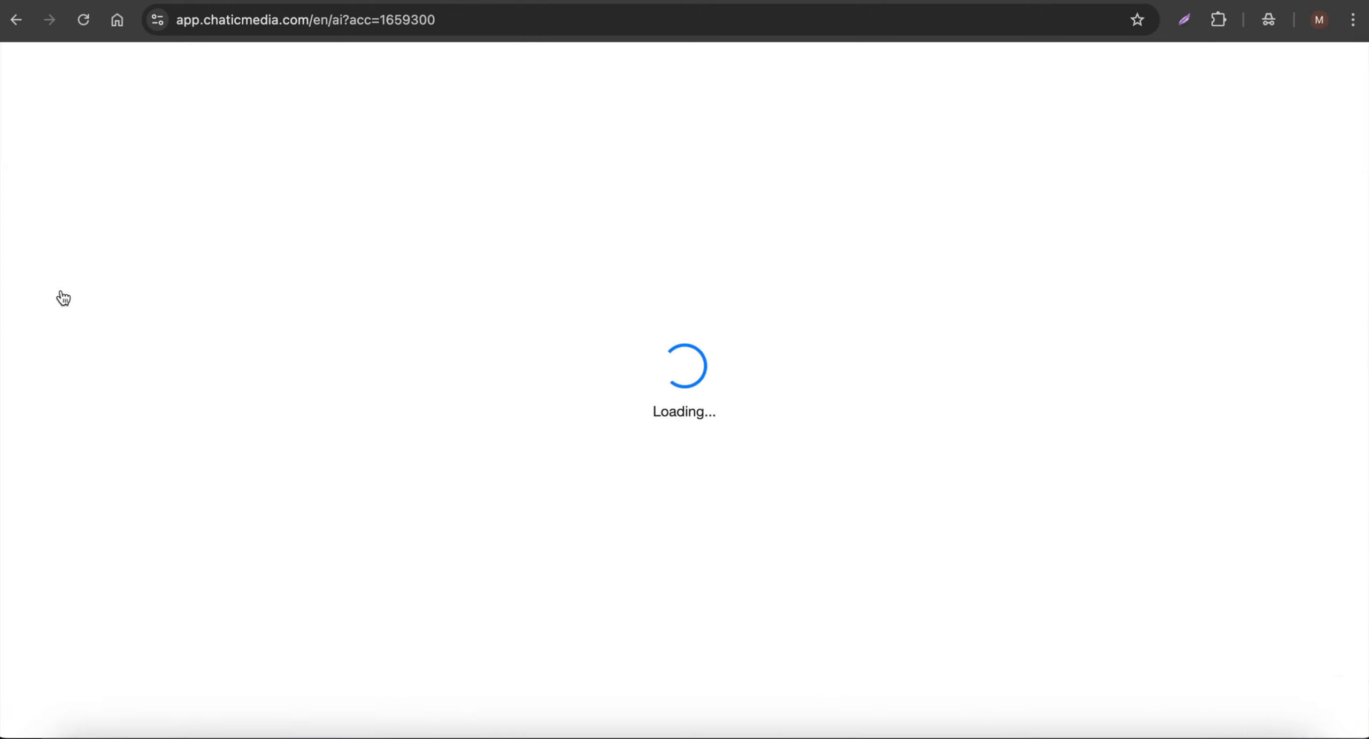
left_click(525, 213)
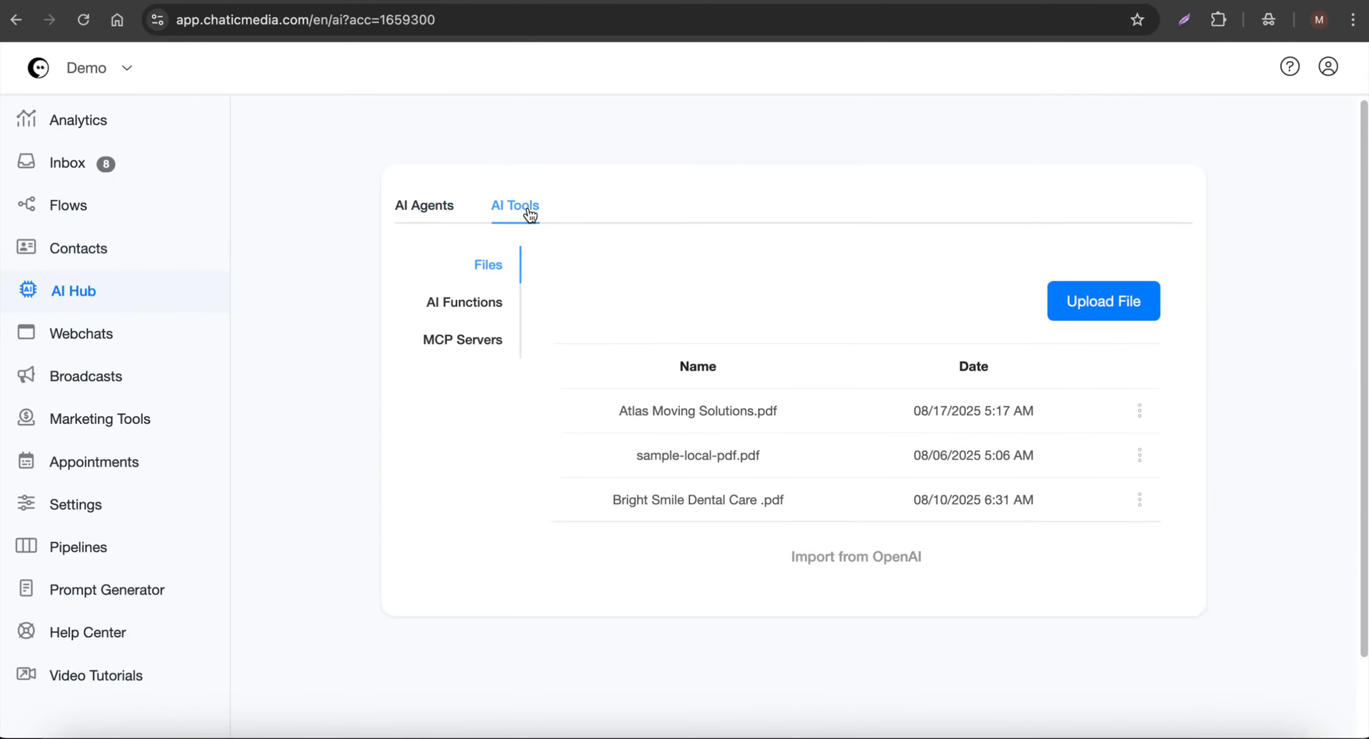
left_click(470, 310)
scroll(832, 477, "down", 2)
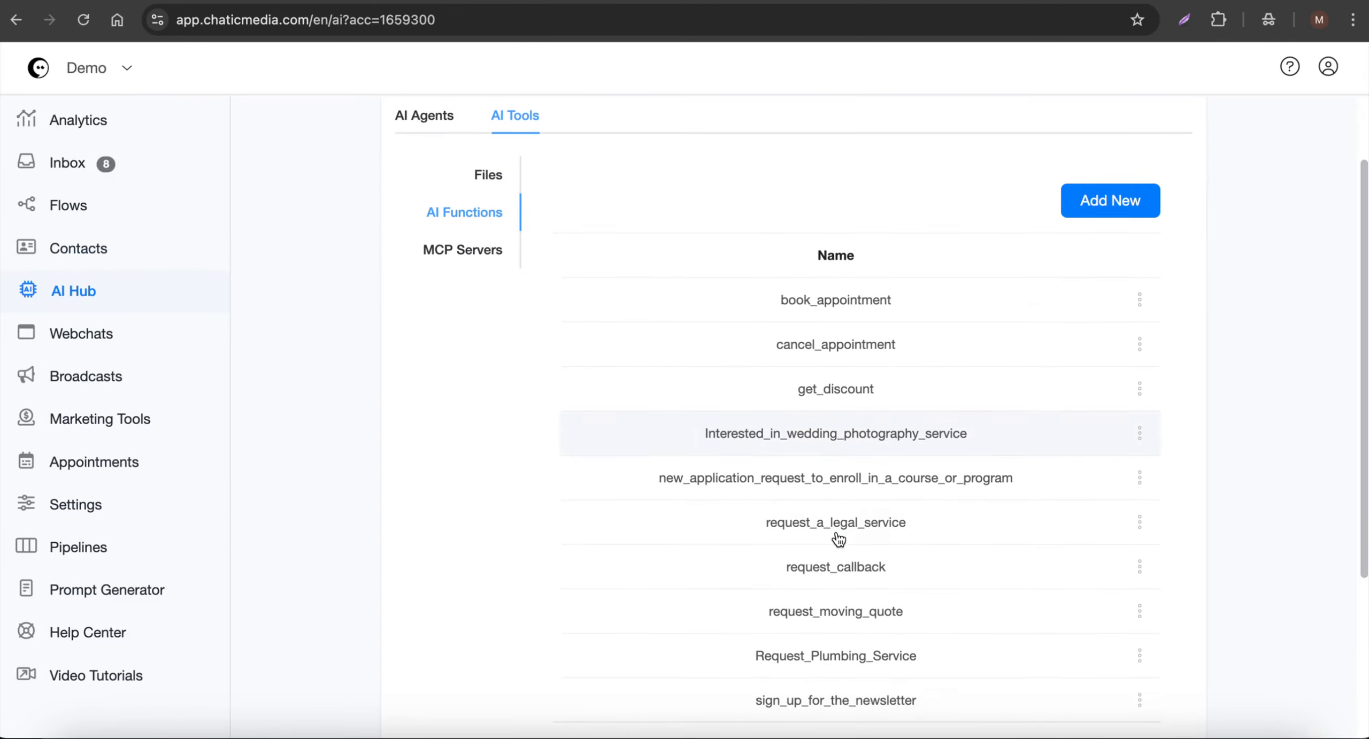
left_click(695, 484)
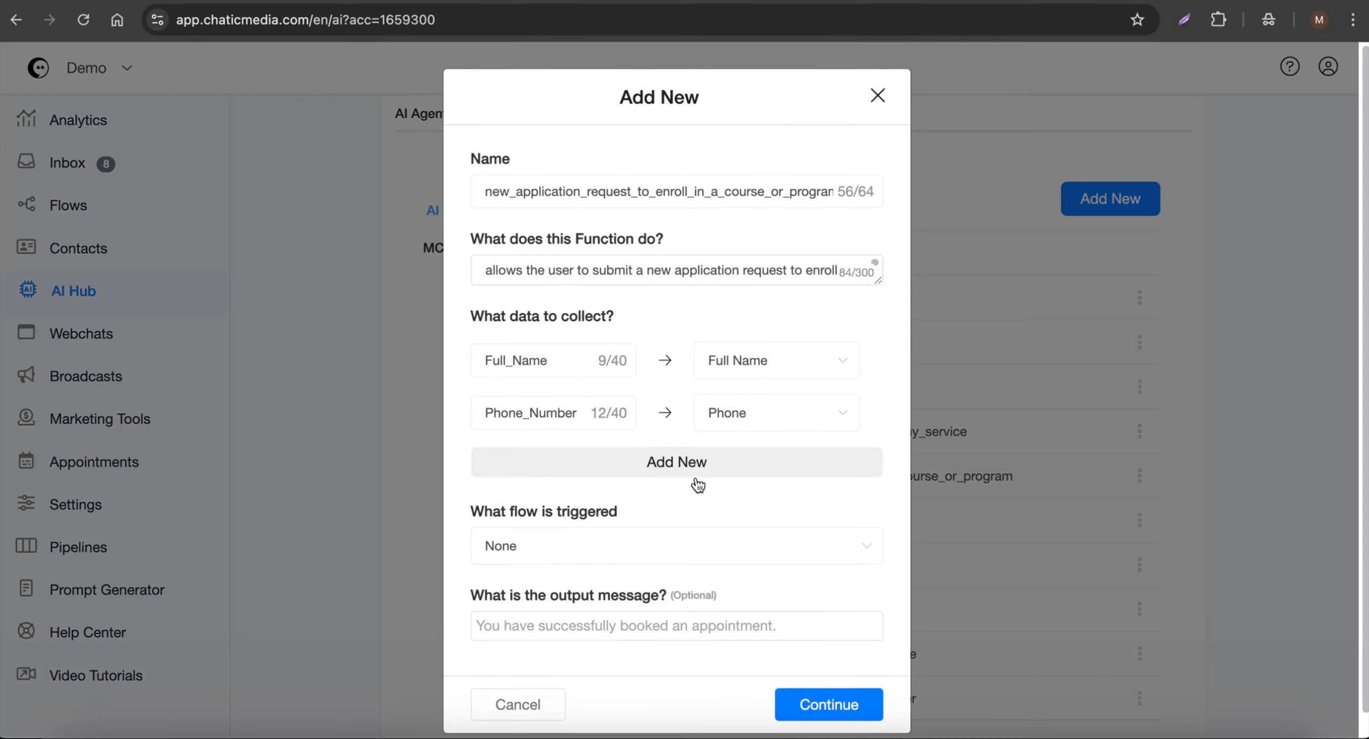
- Add a third data item named "Program or Course Details" and map it to the "program or course details" custom field
left_click(603, 472)
left_click(546, 469)
type("Prg")
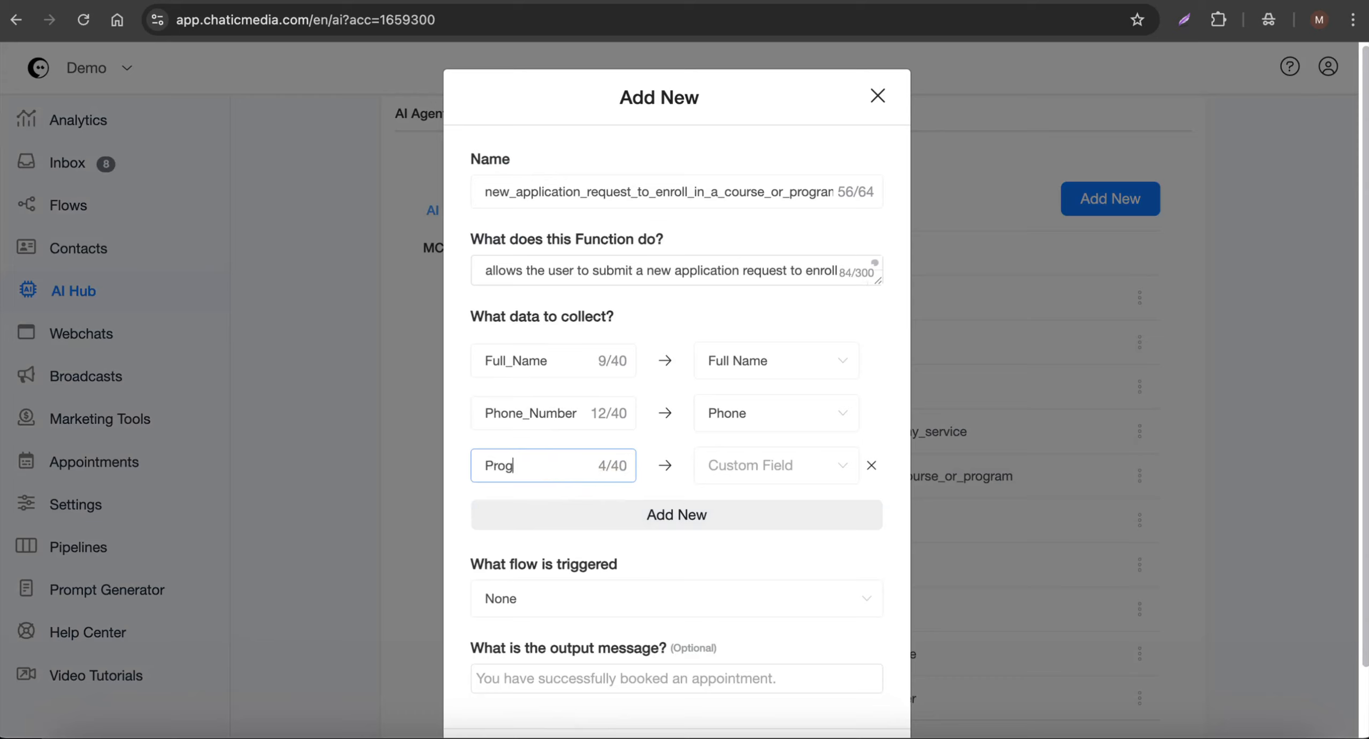
key("BackSpace")
type("am or Course Details")
left_click(777, 471)
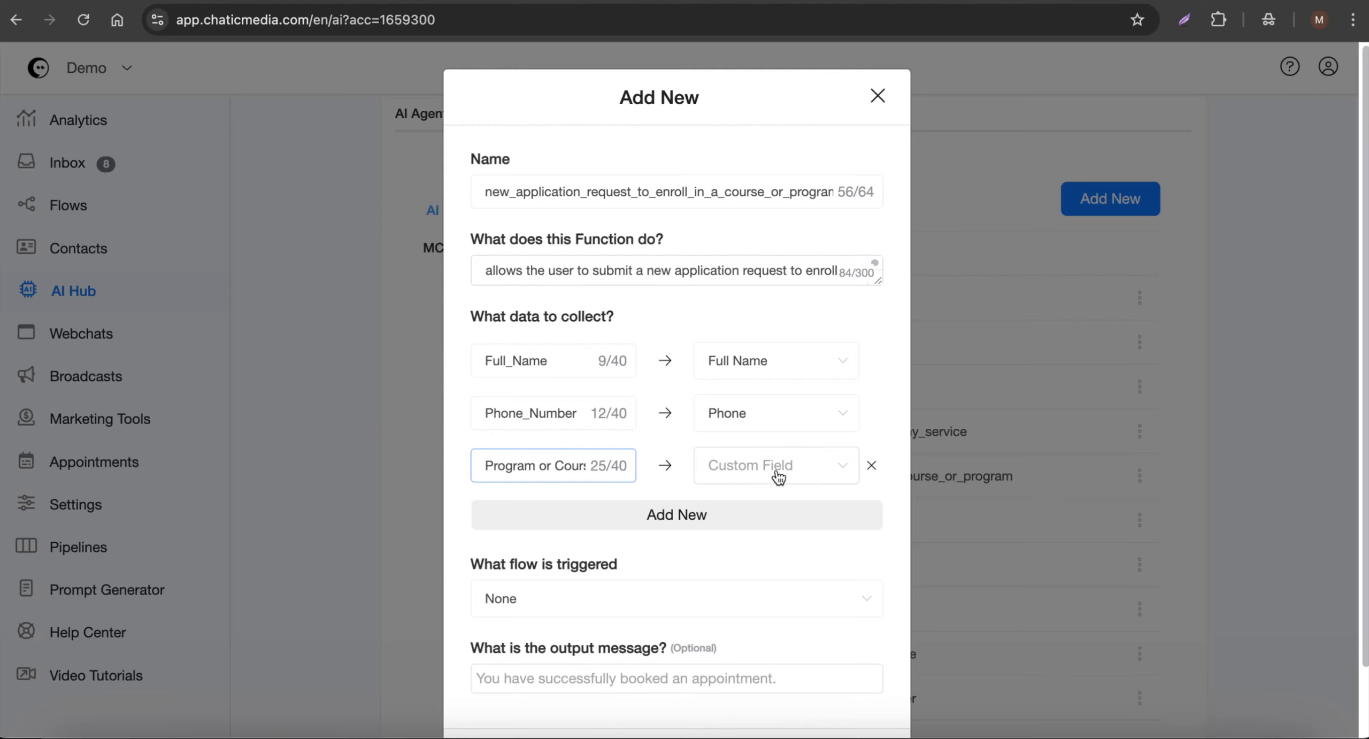
type("prk")
key("BackSpace")
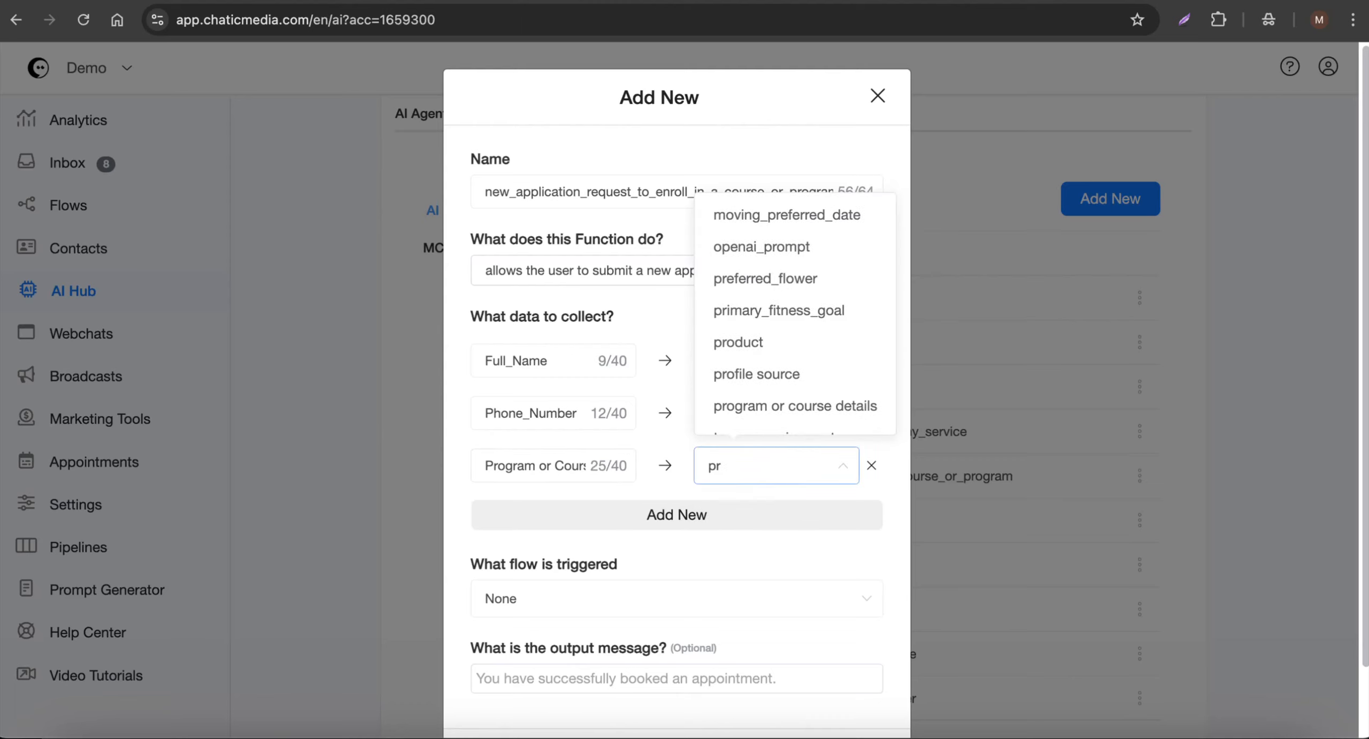
left_click(819, 408)
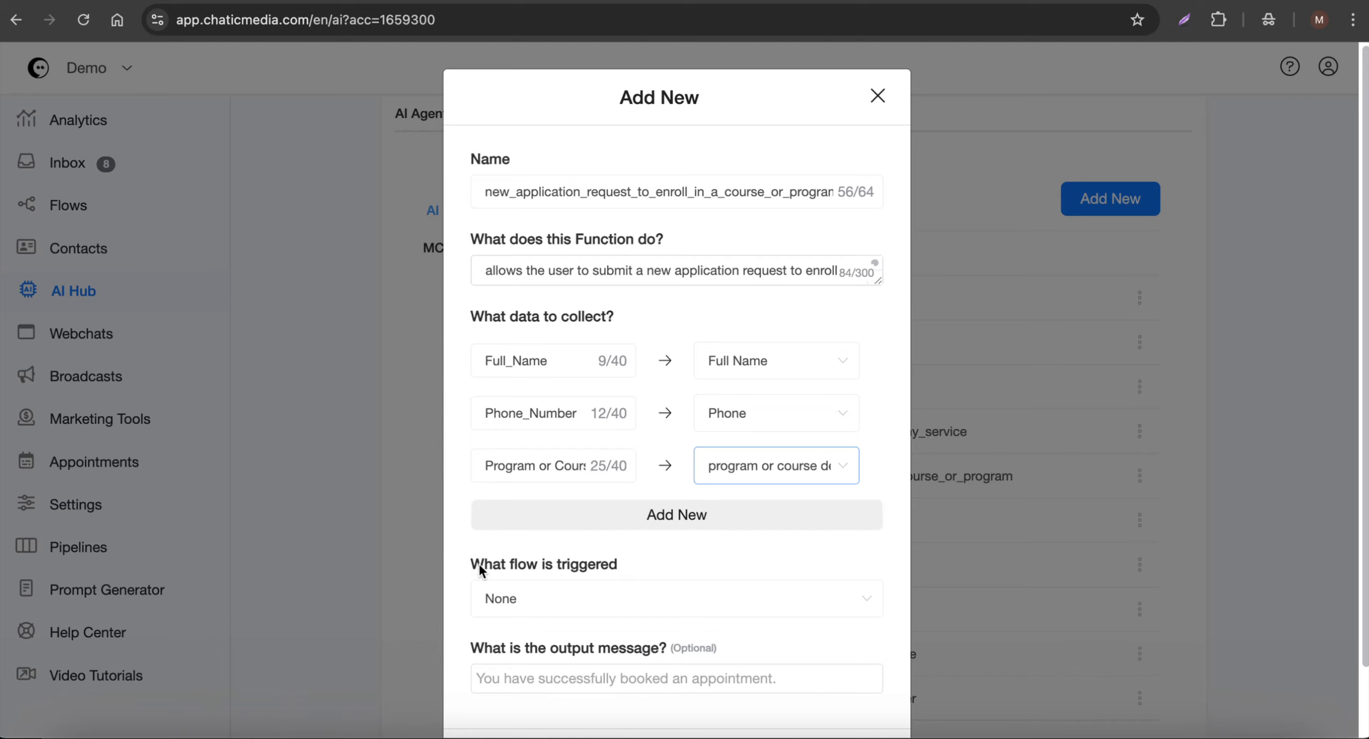
- Save the enrollment application function, leaving its triggered flow as None and its output message empty
left_click_drag(483, 564, 634, 563)
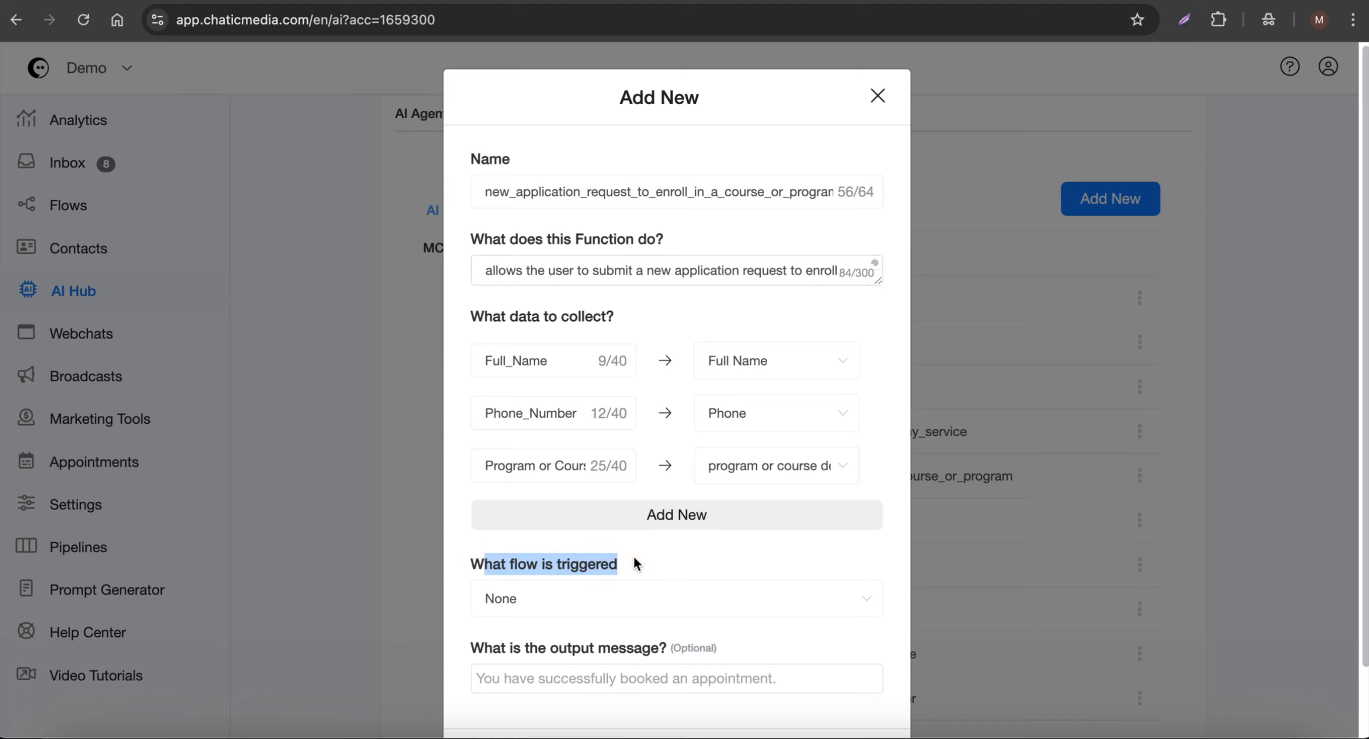
left_click(618, 684)
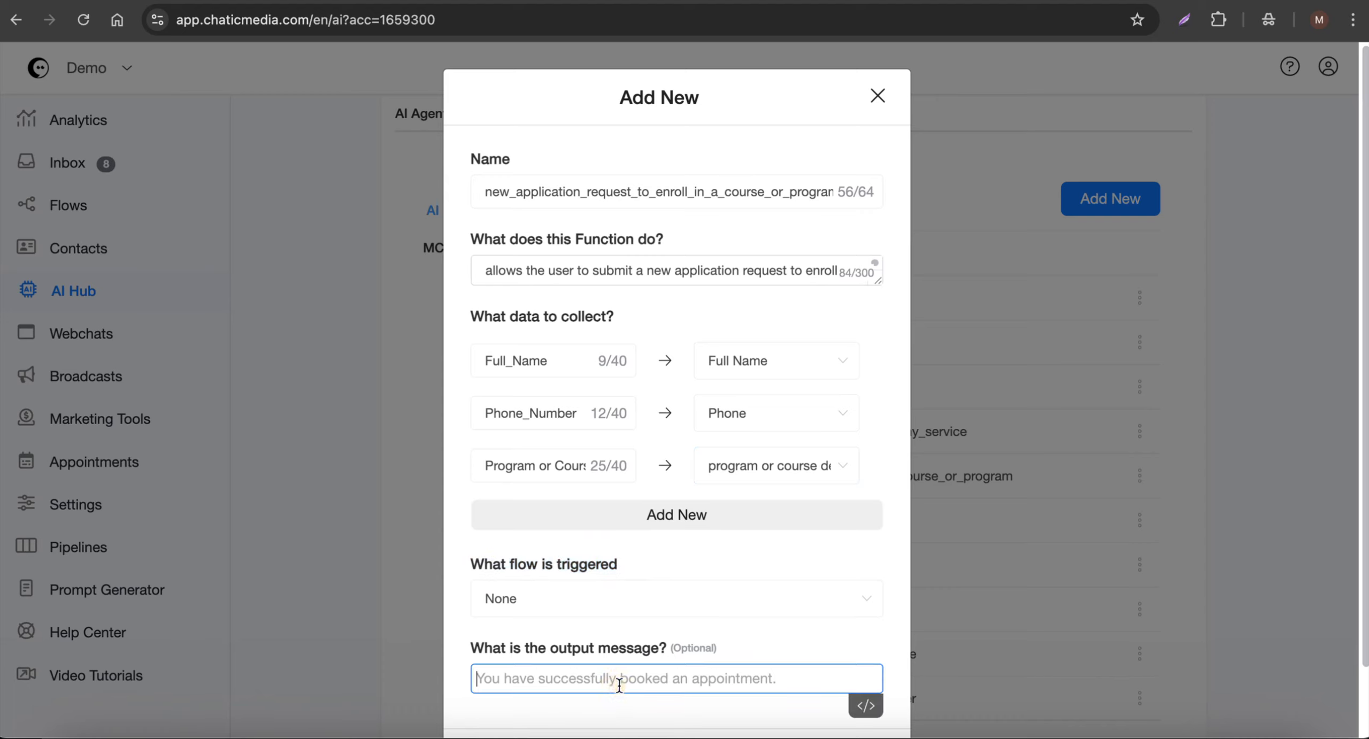
left_click_drag(469, 565, 608, 563)
scroll(713, 573, "down", 2)
left_click(822, 683)
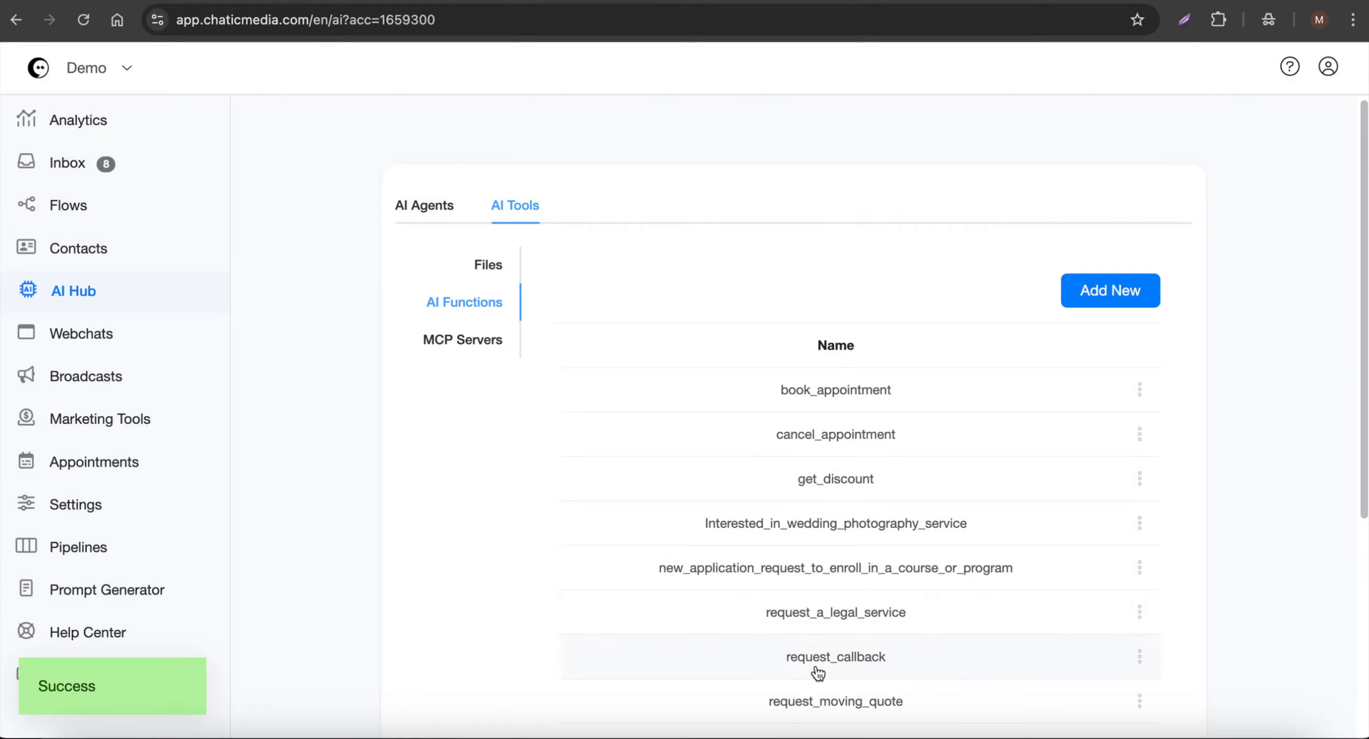
- Create a new flow named "New Course Program Application request"
left_click(58, 202)
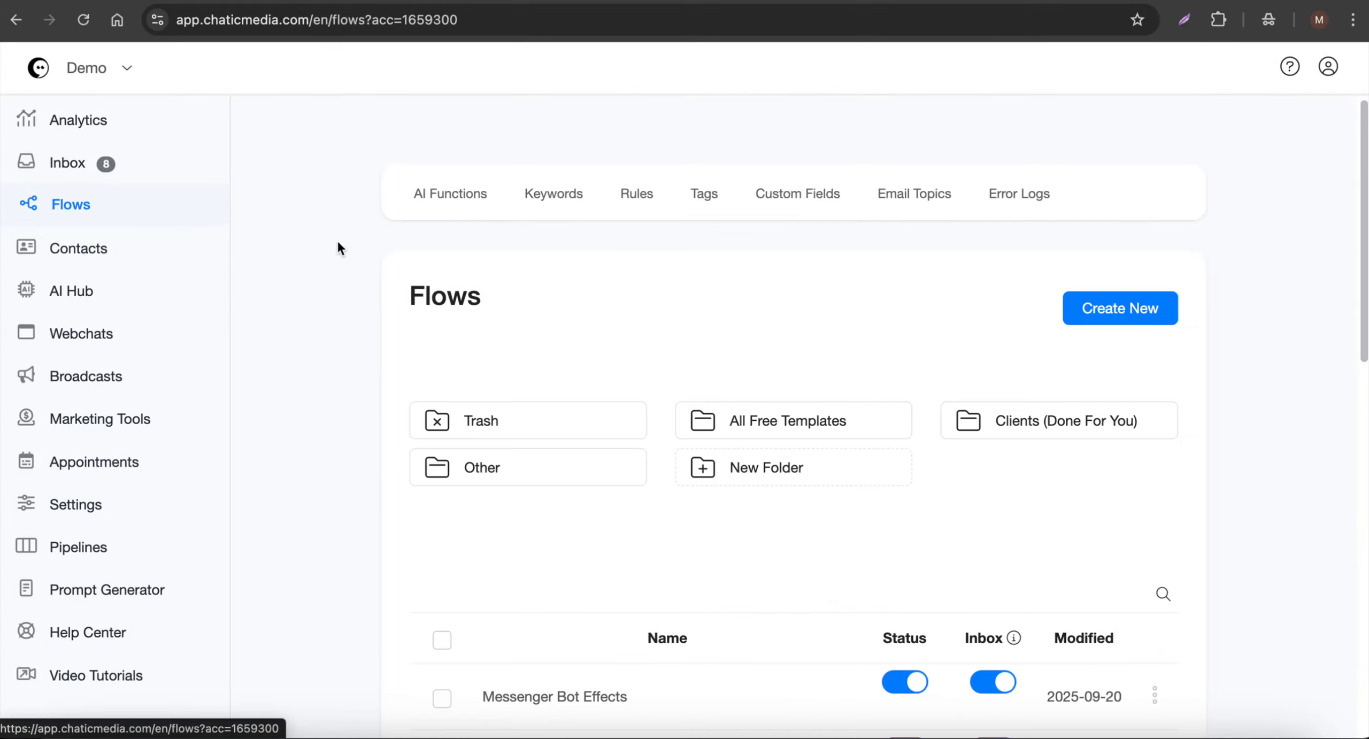
left_click(1101, 308)
left_click(507, 156)
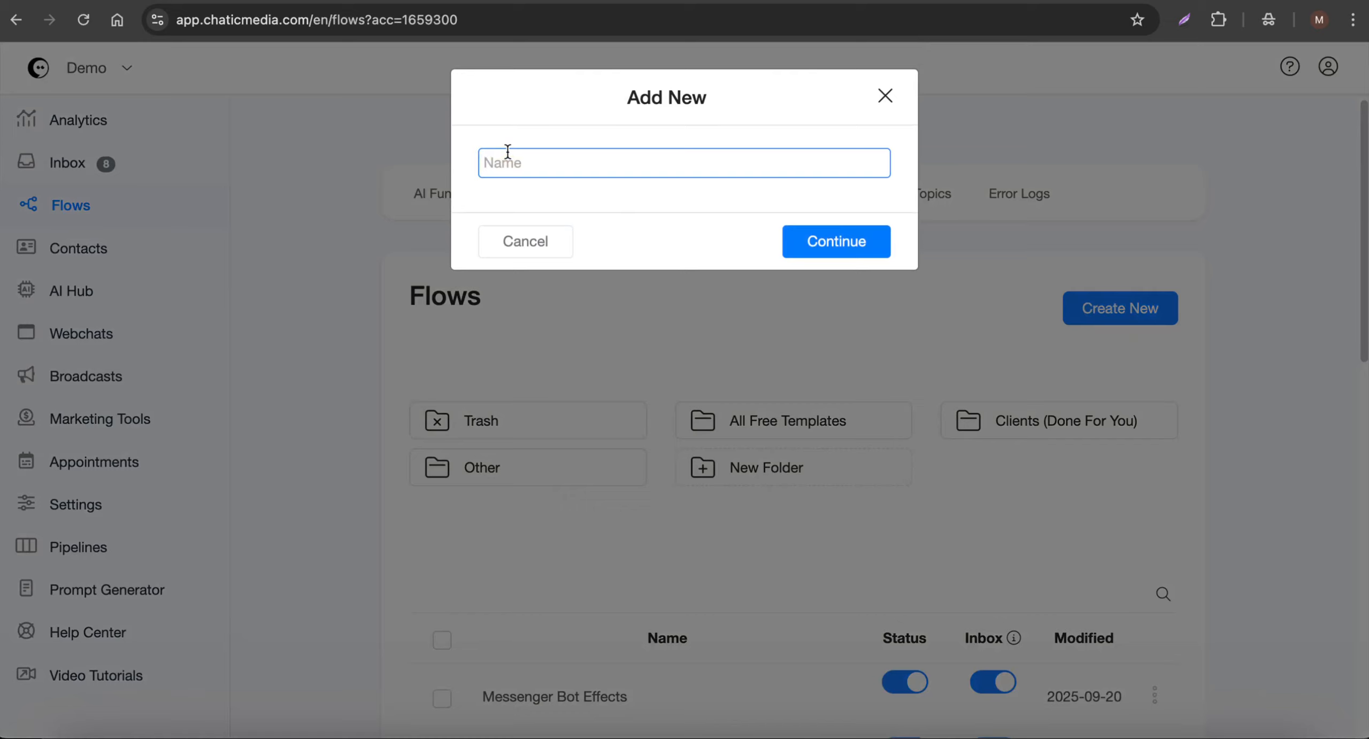
type("New Course Program Application request")
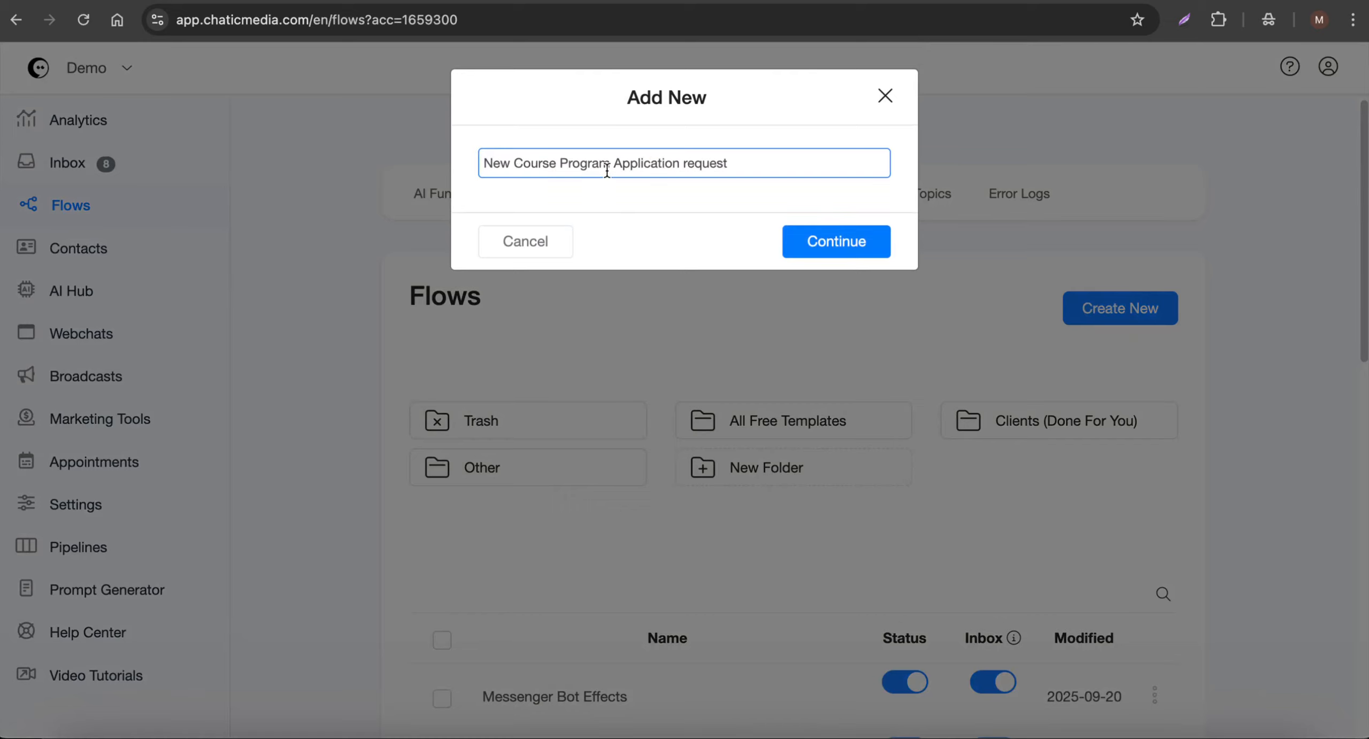
left_click(841, 239)
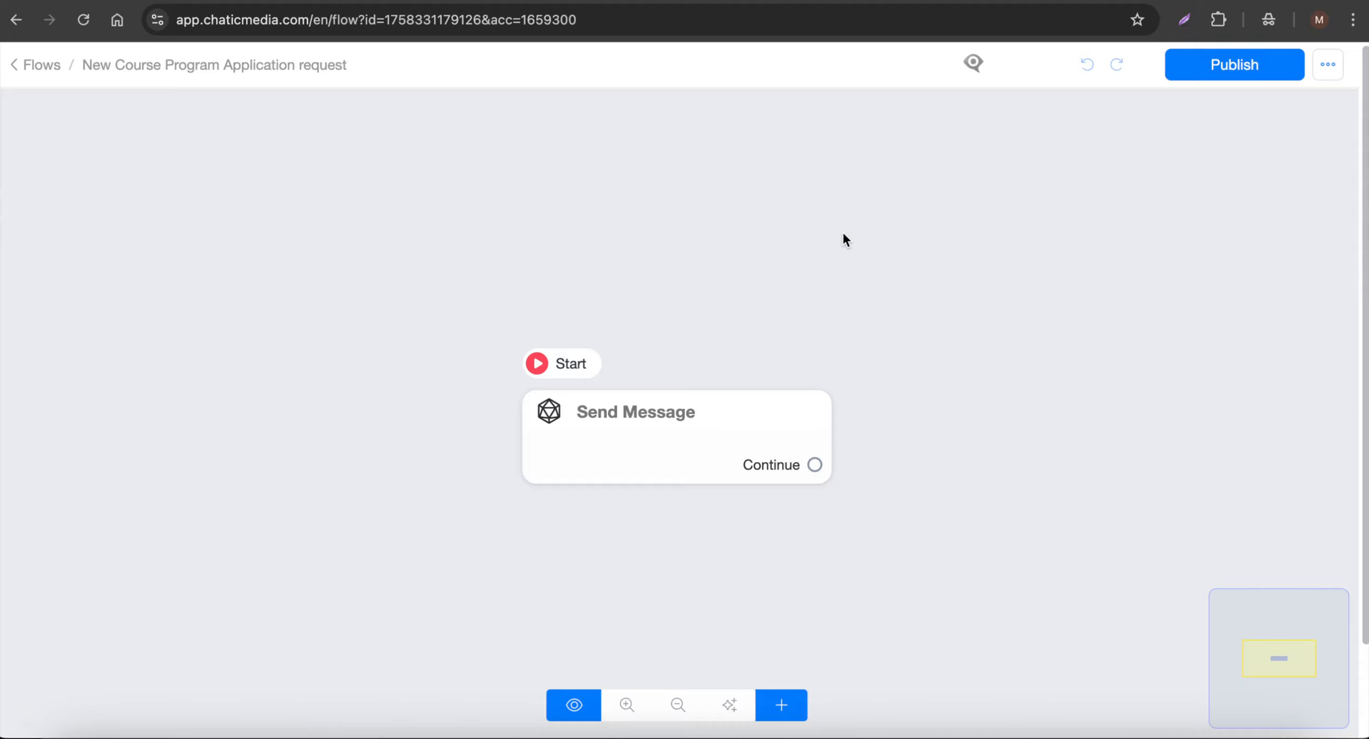
- Set the Send Message step's text to "Thanks one of our agents will contact you soon."
left_click(622, 476)
left_click(176, 482)
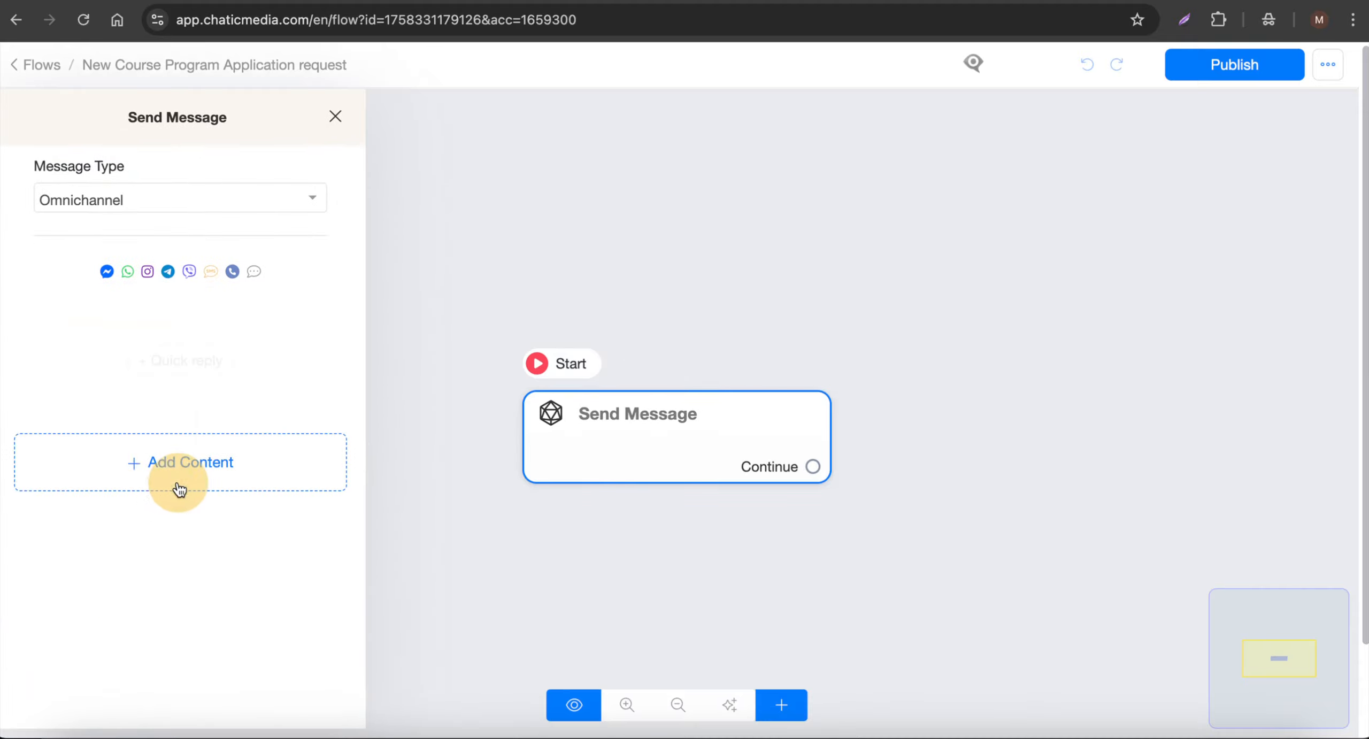
left_click(87, 320)
type("Thanks one of our agents will contact you soon.")
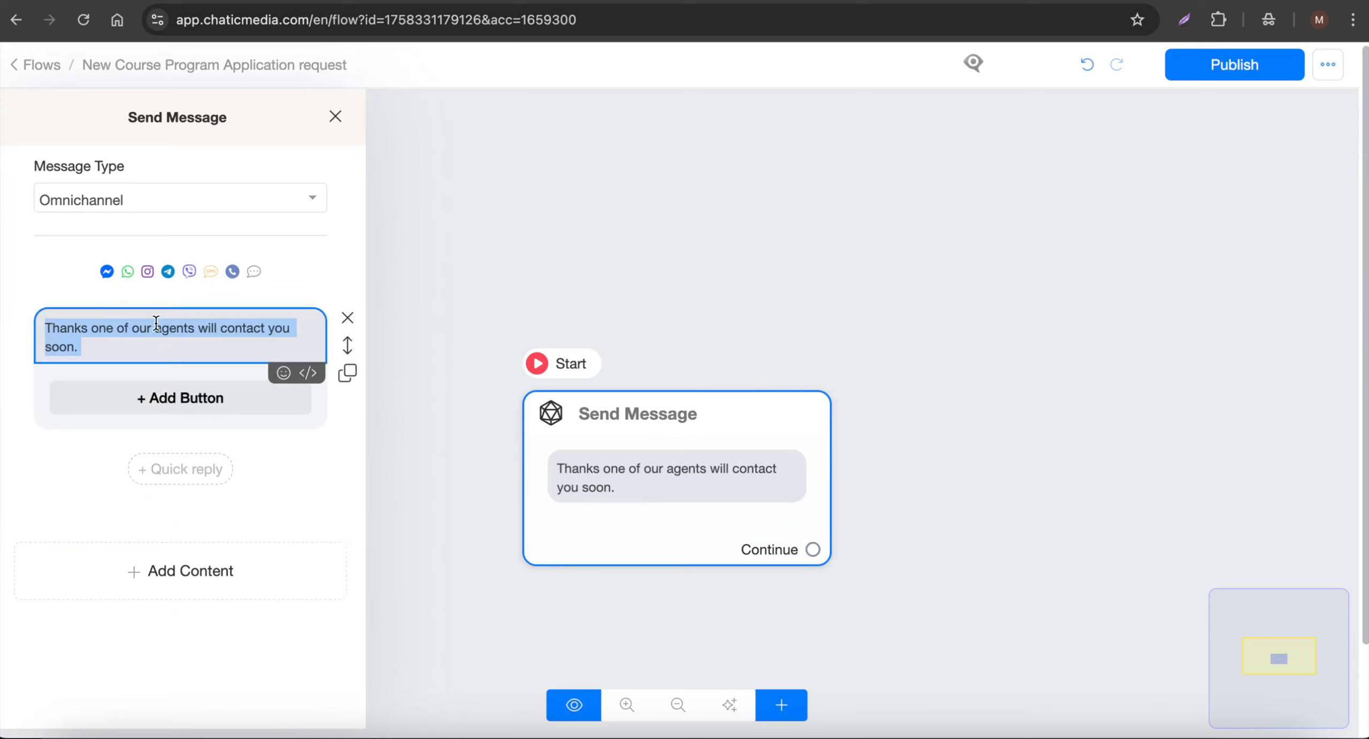
- Add an Auto Assign conversation to an Admin action below the thank-you text and open its settings
left_click(182, 592)
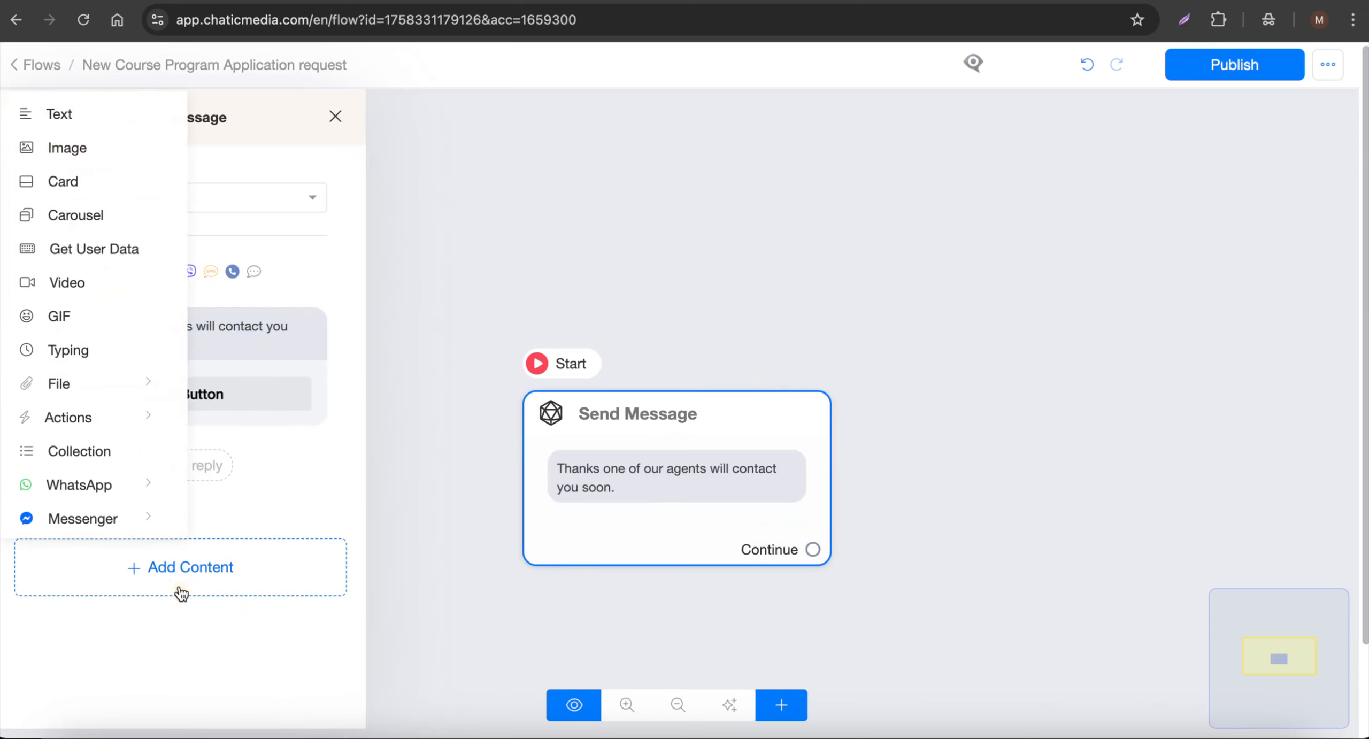
left_click(85, 422)
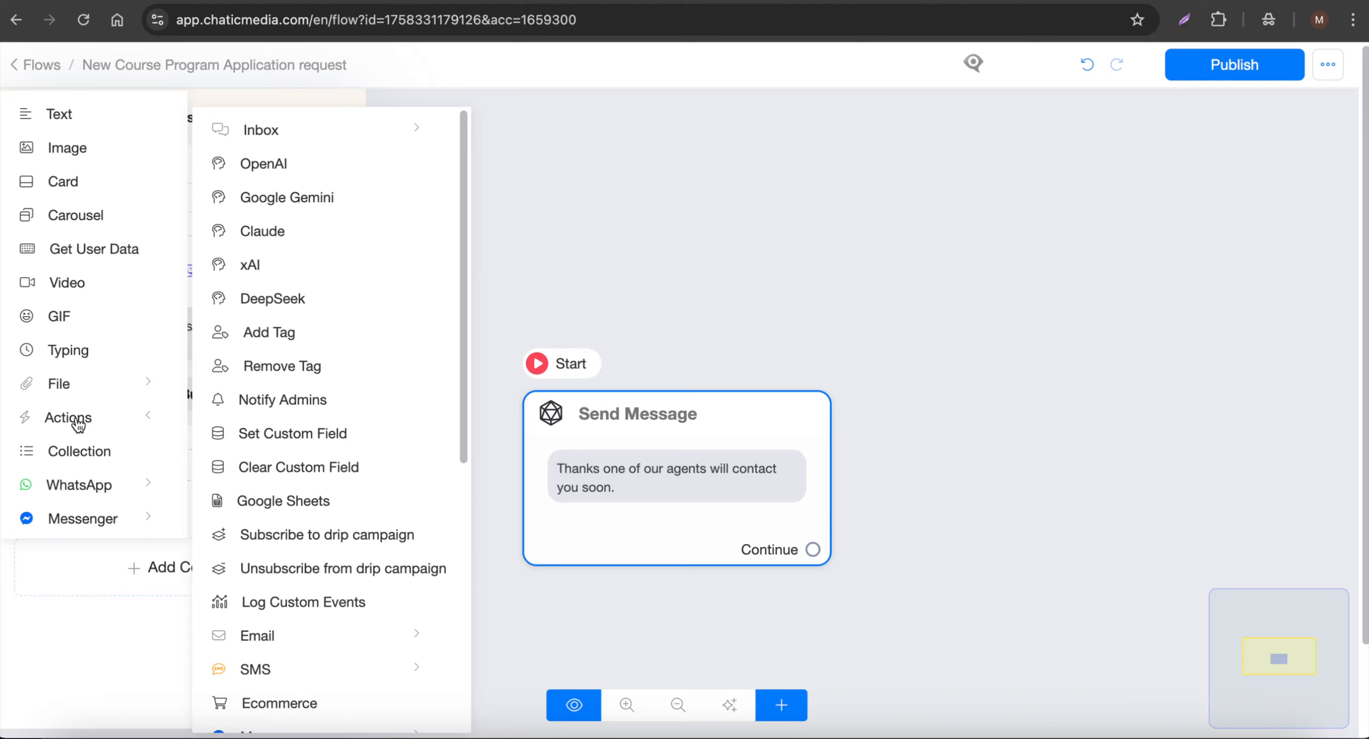
left_click(313, 143)
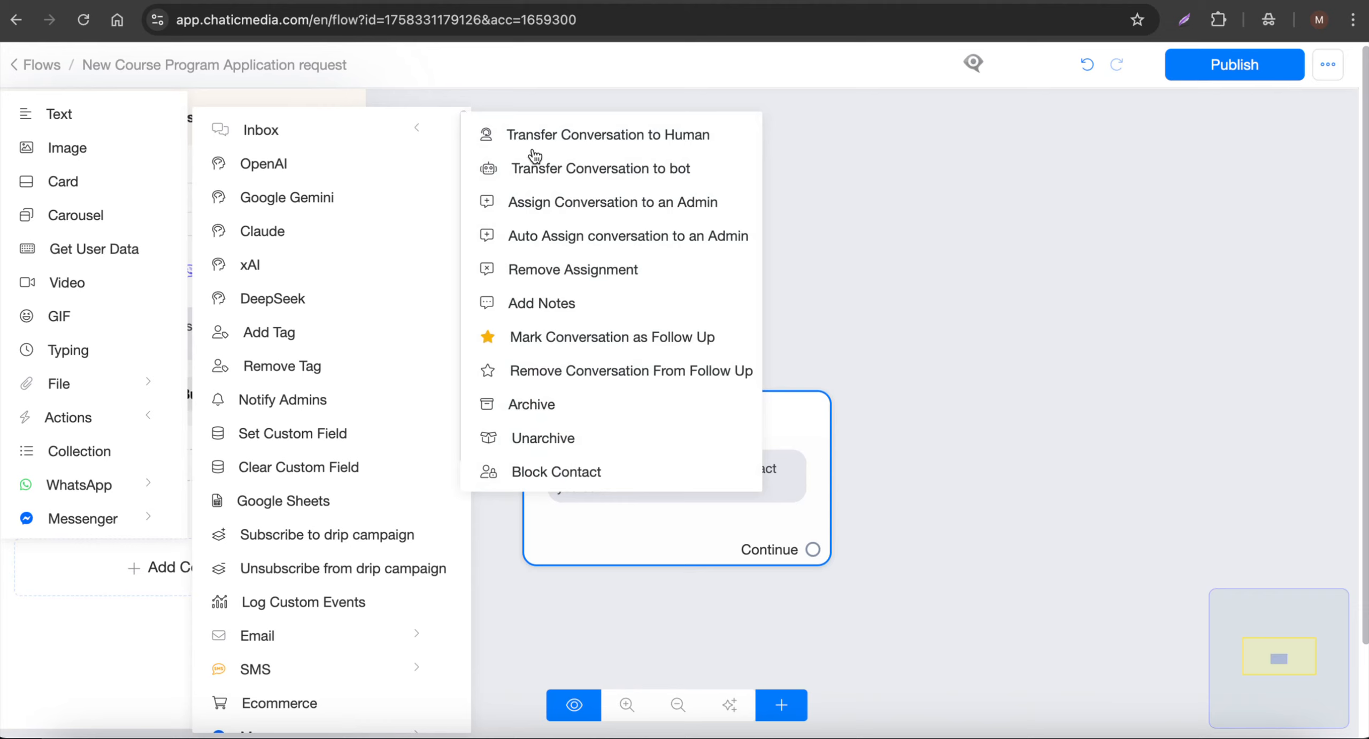
left_click(575, 238)
left_click(183, 468)
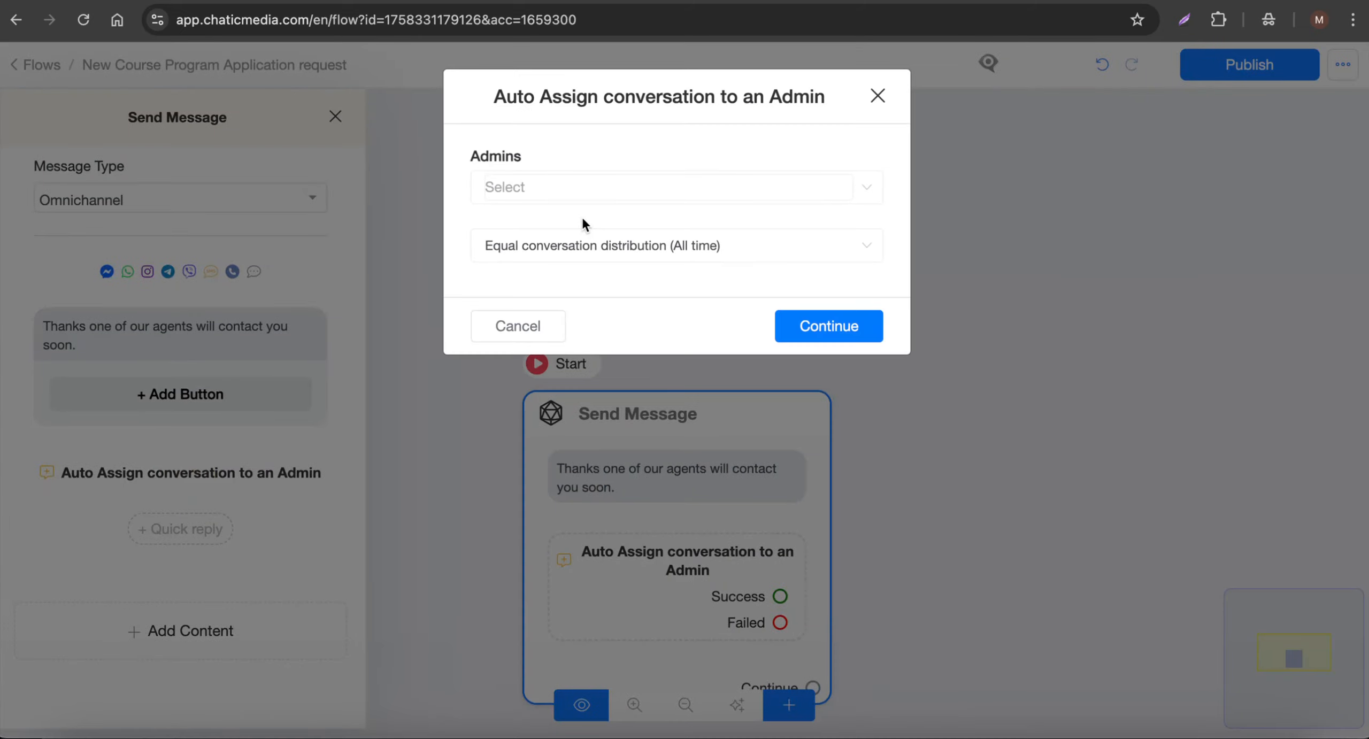
- Assign the last three listed admins to the action with Equal conversation distribution (All time), and confirm the settings
left_click(581, 189)
left_click(553, 396)
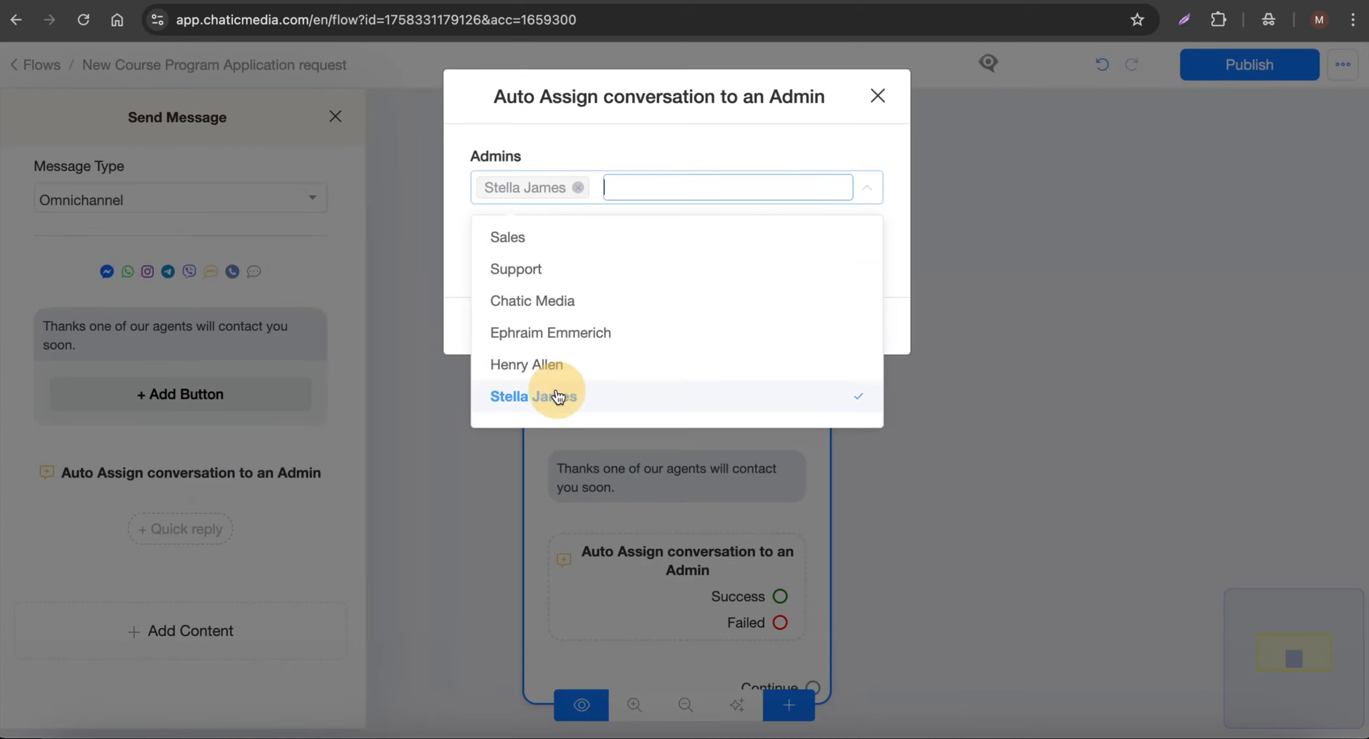
left_click(557, 364)
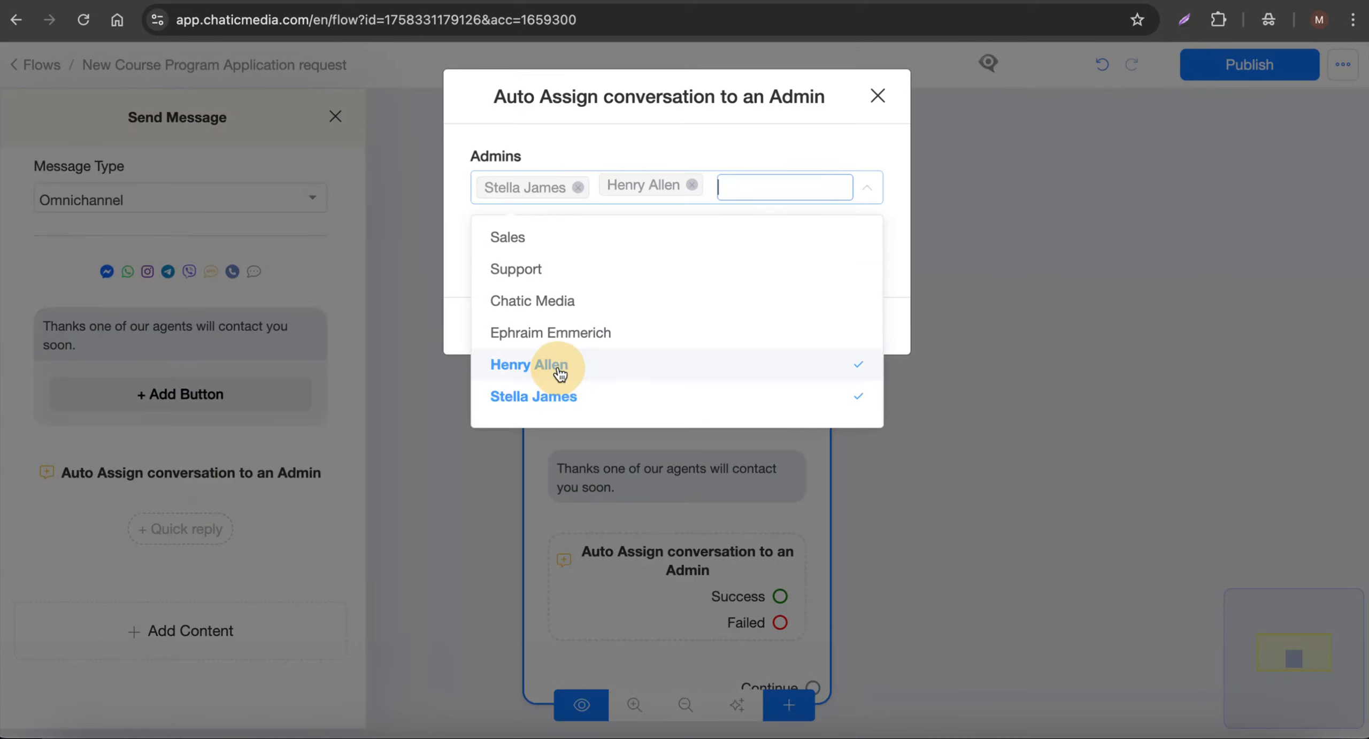
left_click(556, 332)
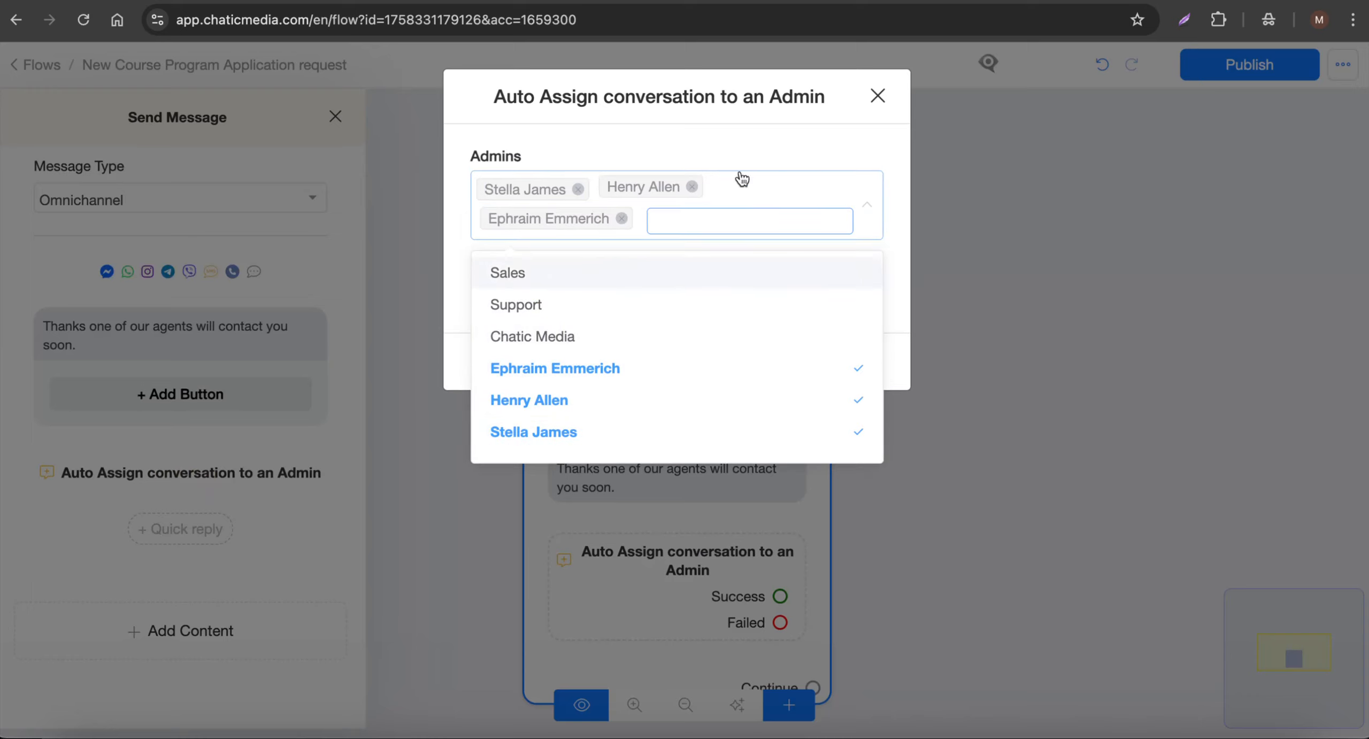
left_click(725, 155)
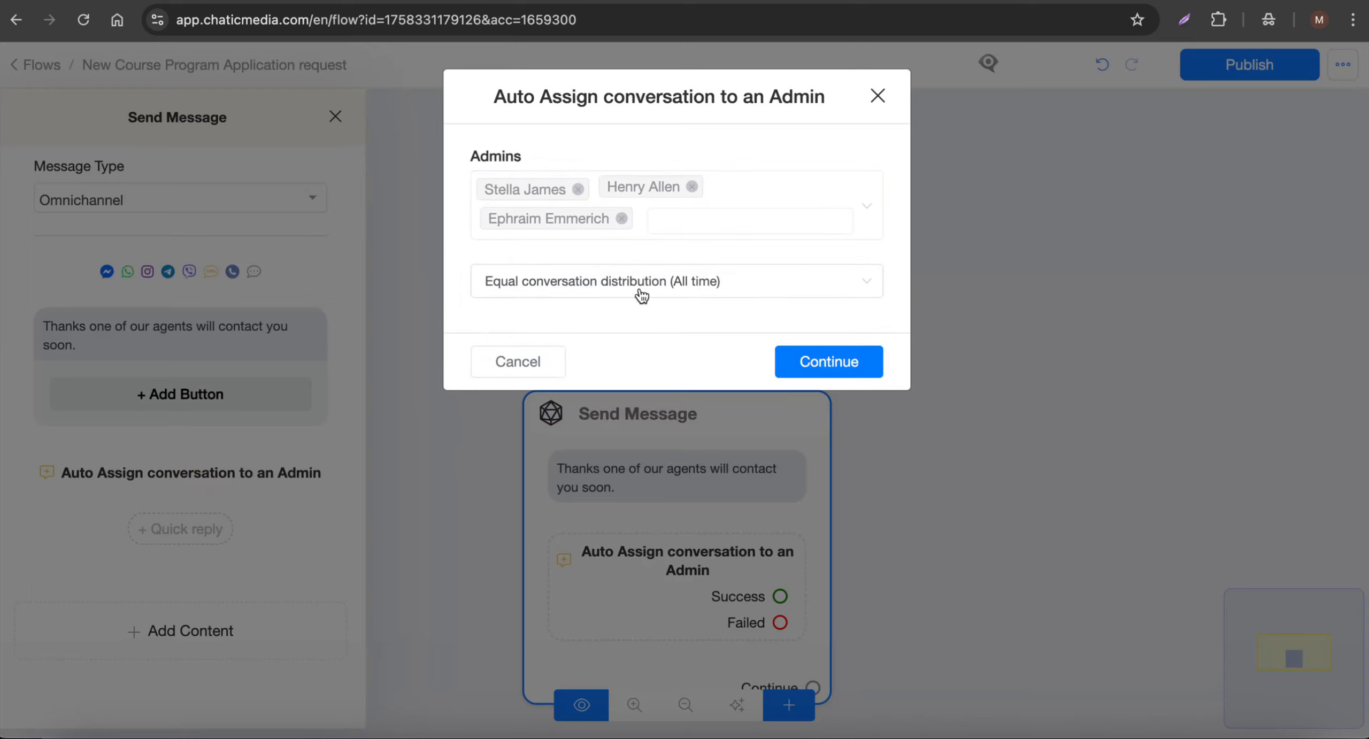
left_click(701, 282)
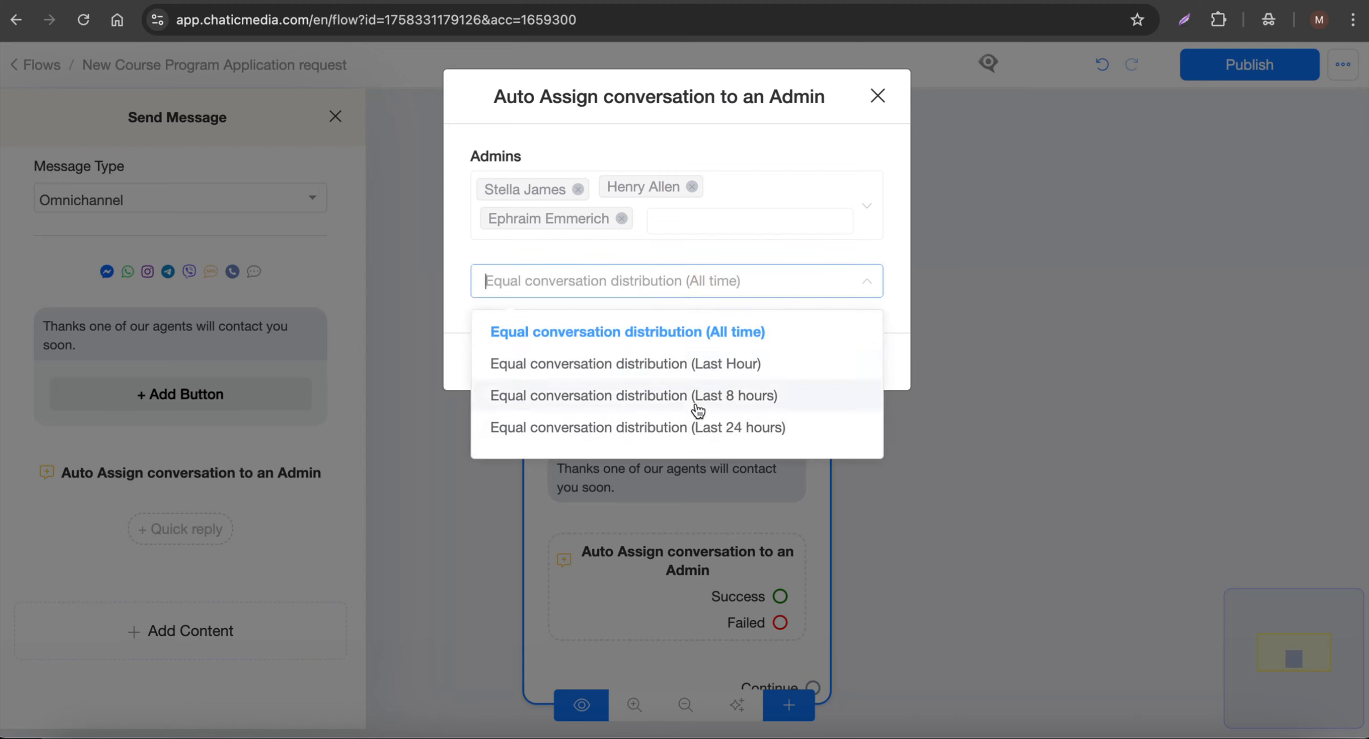
left_click(722, 345)
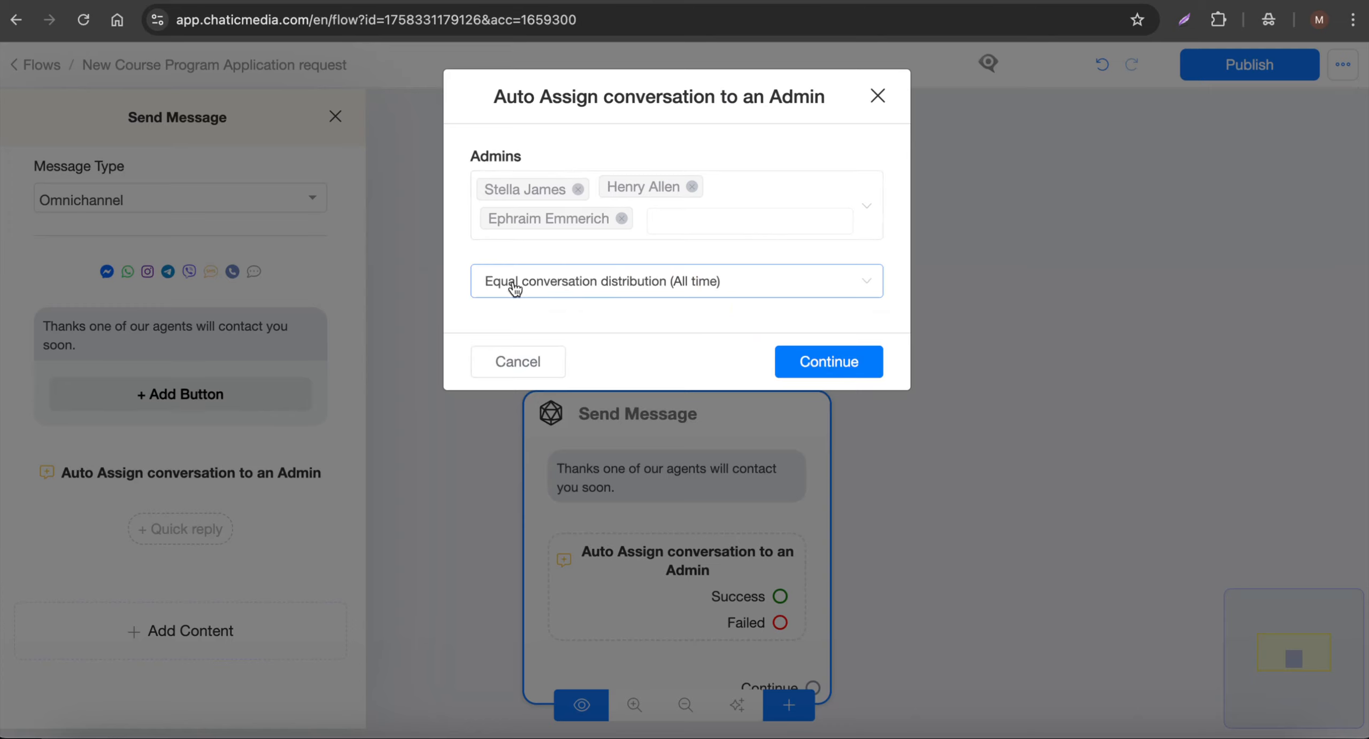
left_click(831, 364)
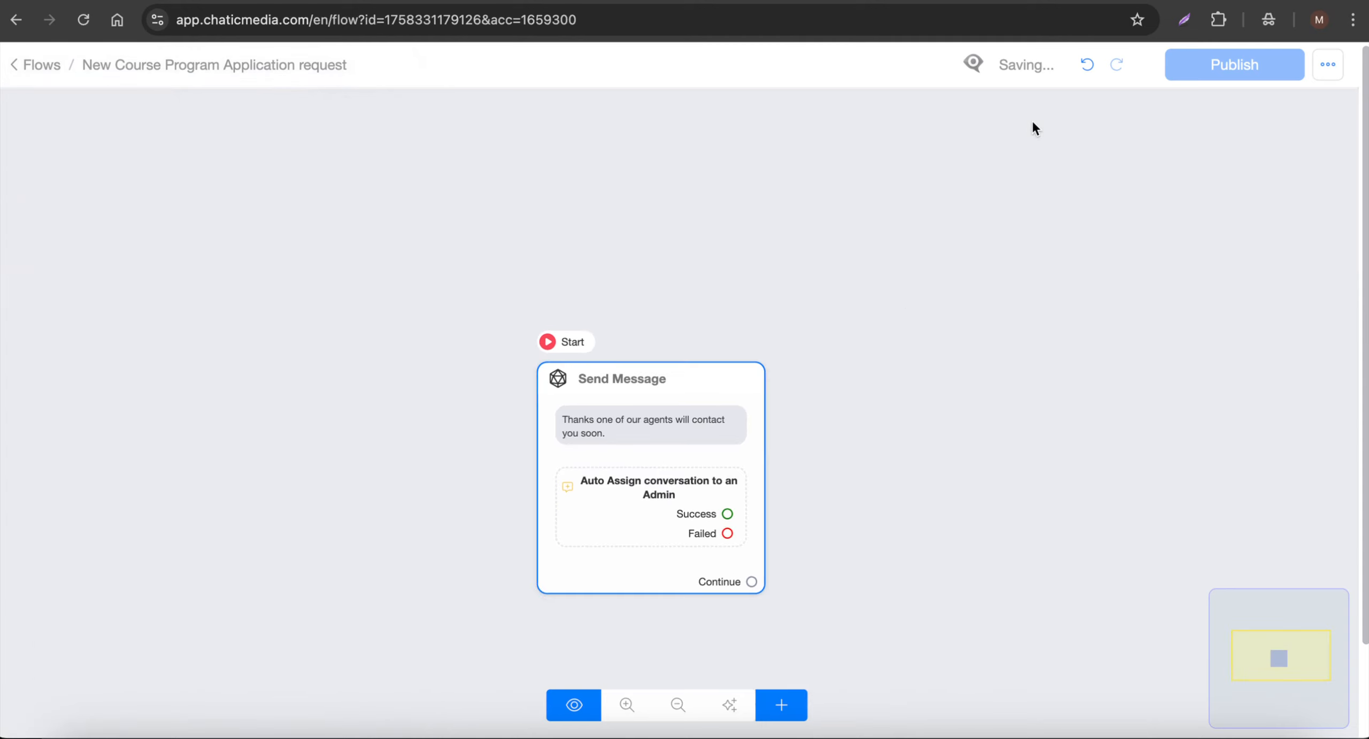
- Publish the course application flow and return to the list of flows
left_click(1237, 72)
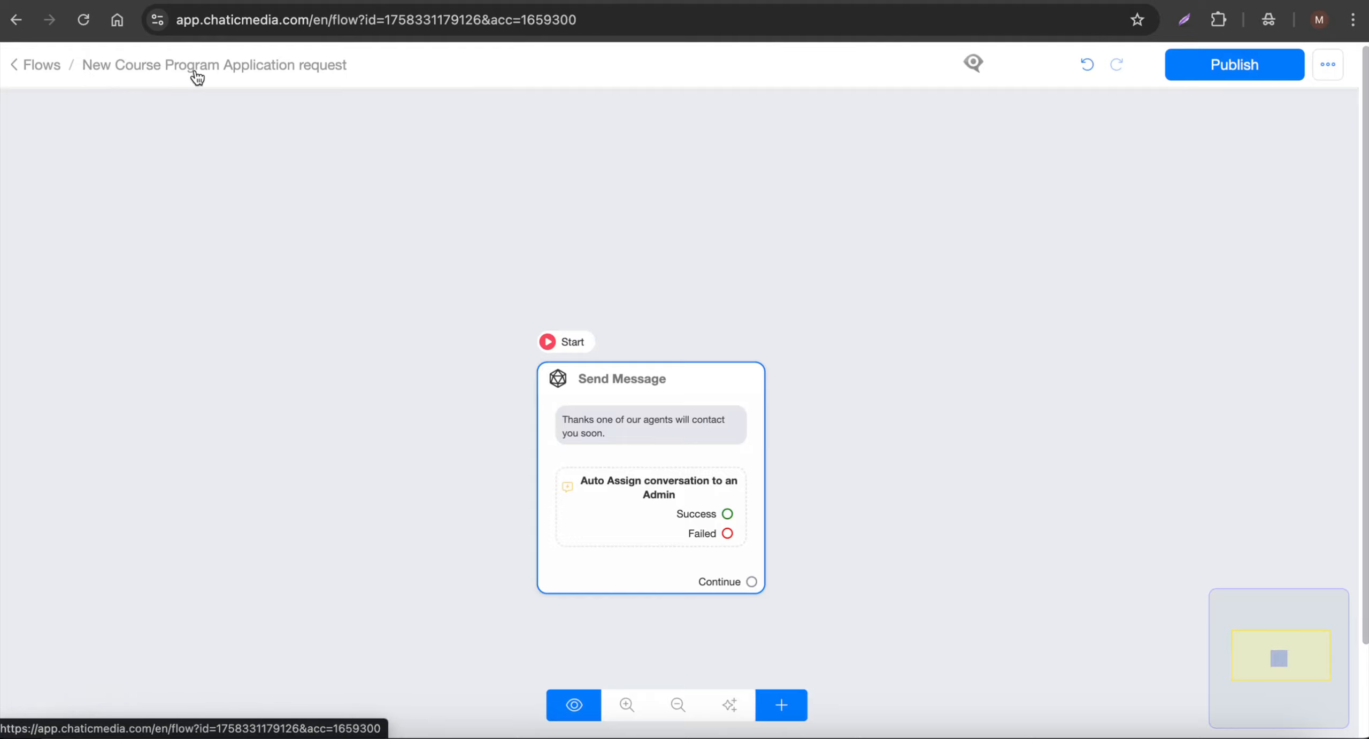
left_click(33, 75)
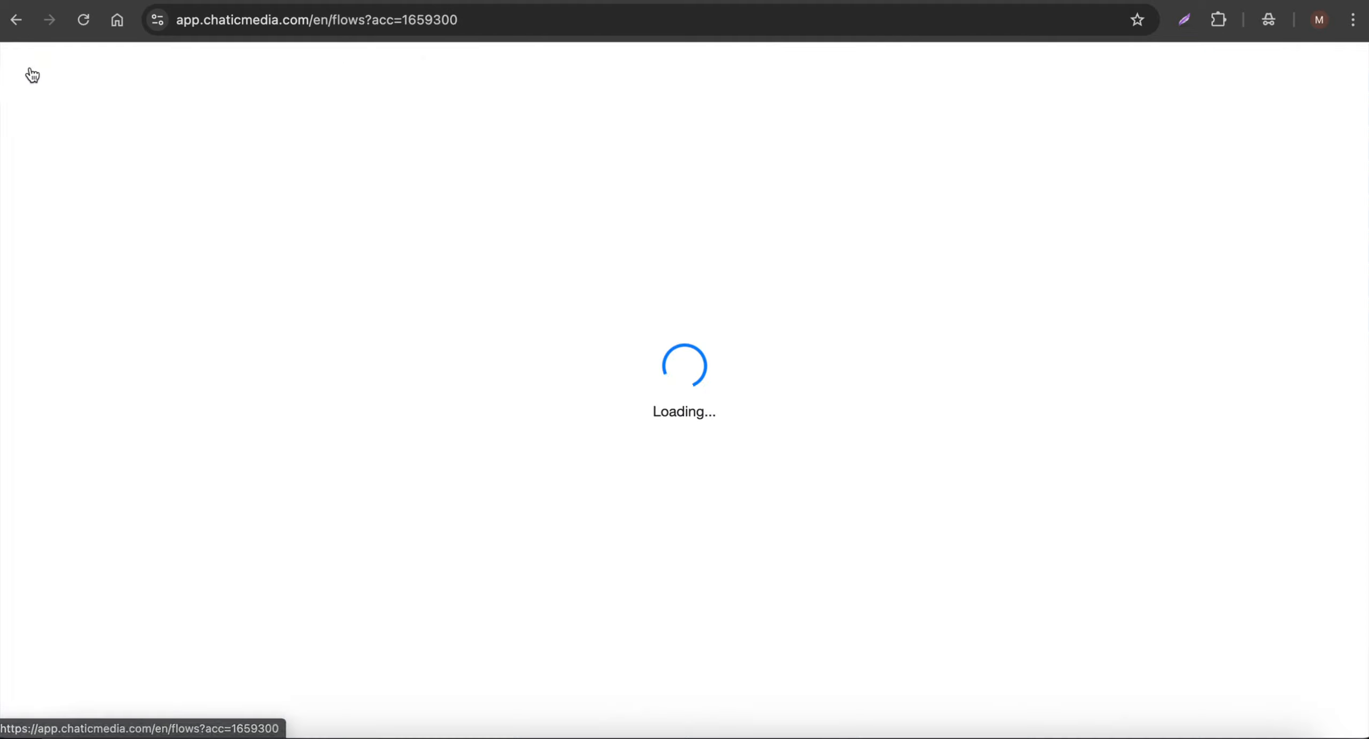
- Set "New Course Program Application request" as the flow triggered by the new_application_request_to_enroll_in_a_course_or_program AI function and save it
left_click(54, 282)
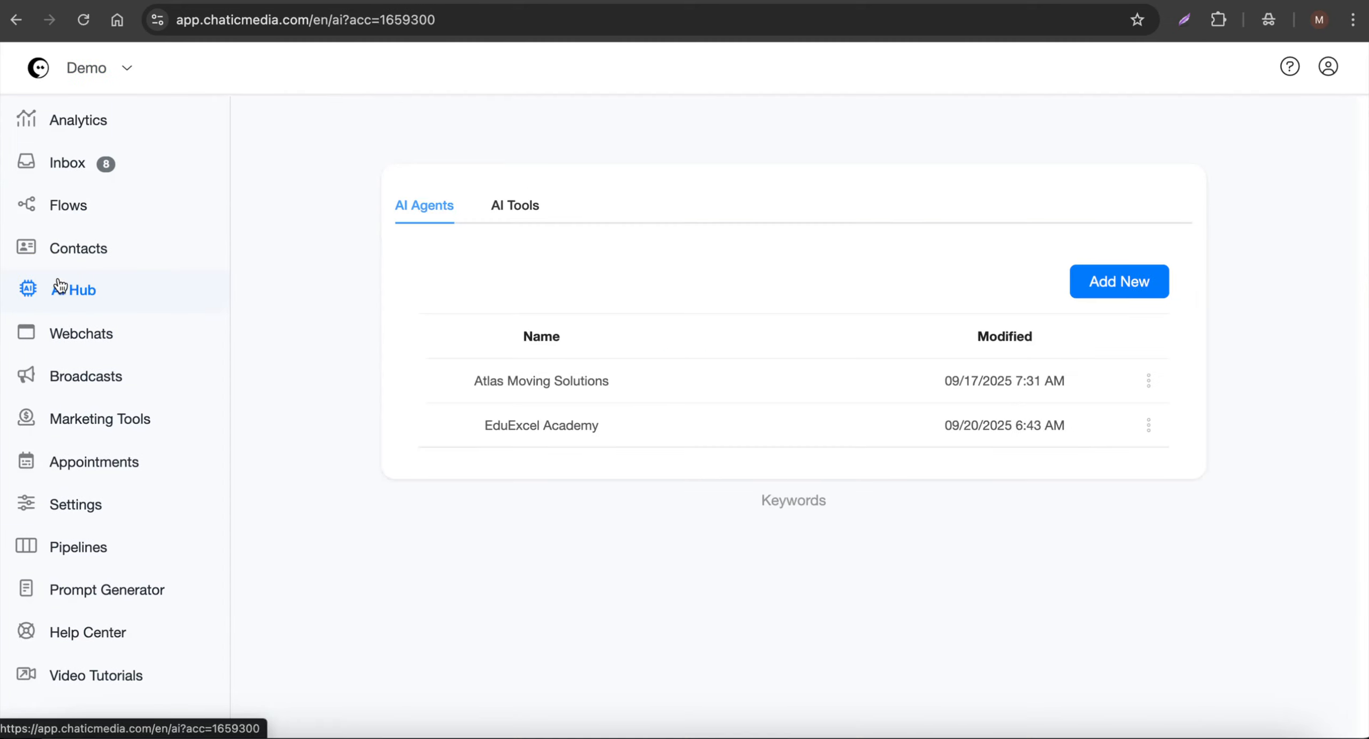
left_click(551, 213)
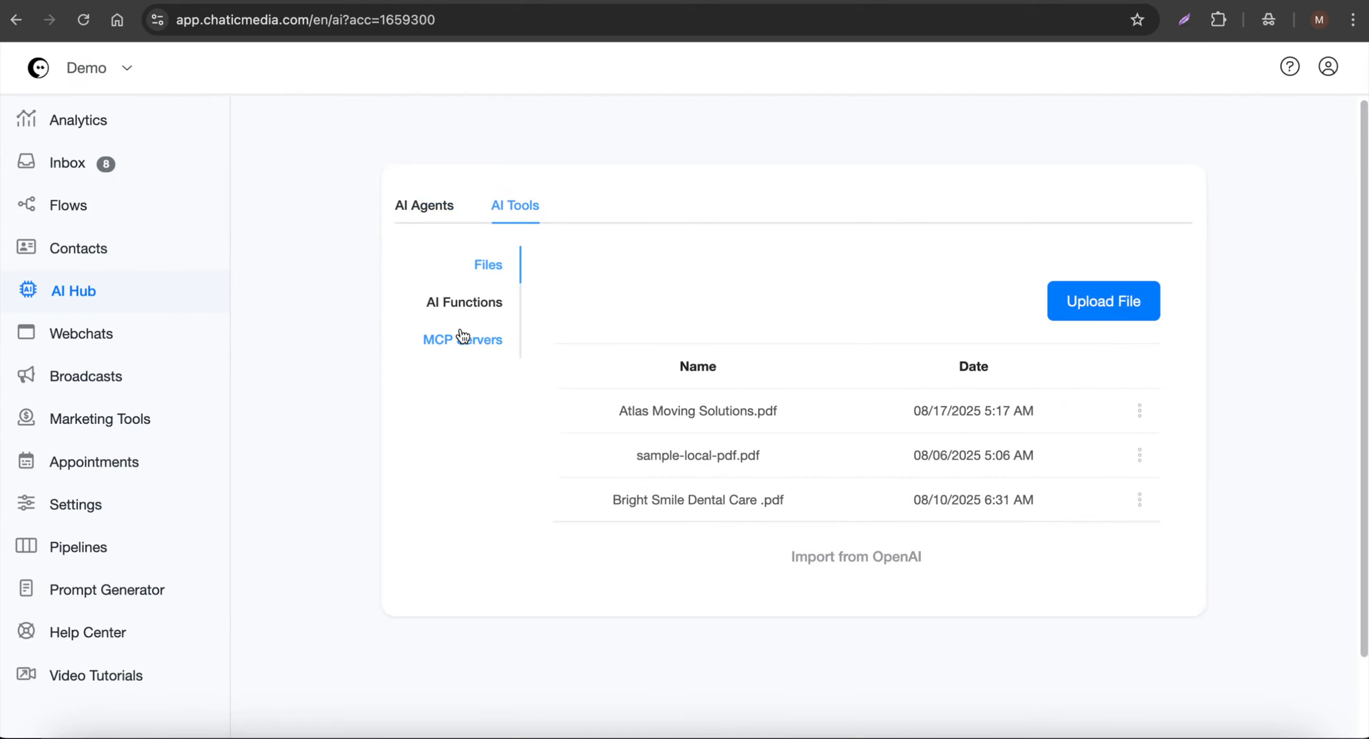
left_click(454, 305)
left_click(761, 573)
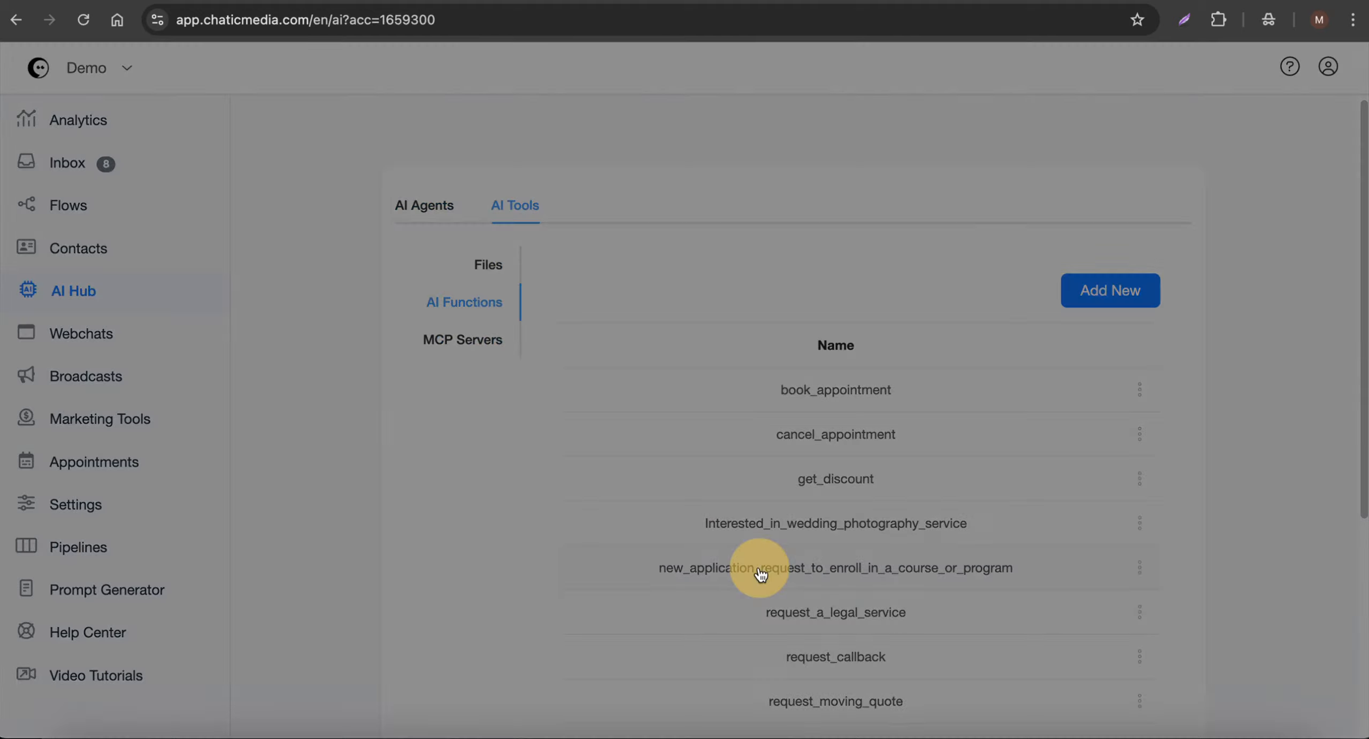
scroll(655, 533, "down", 1)
left_click(585, 530)
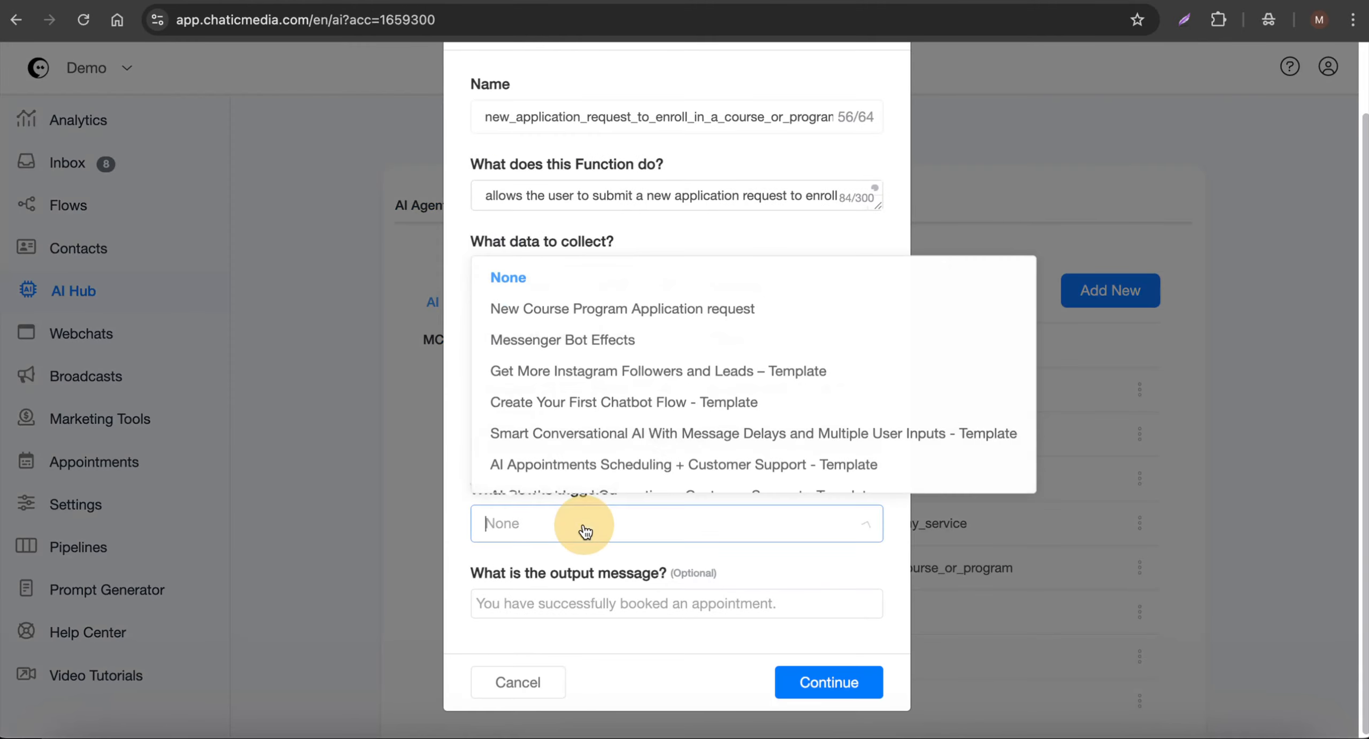
left_click(613, 309)
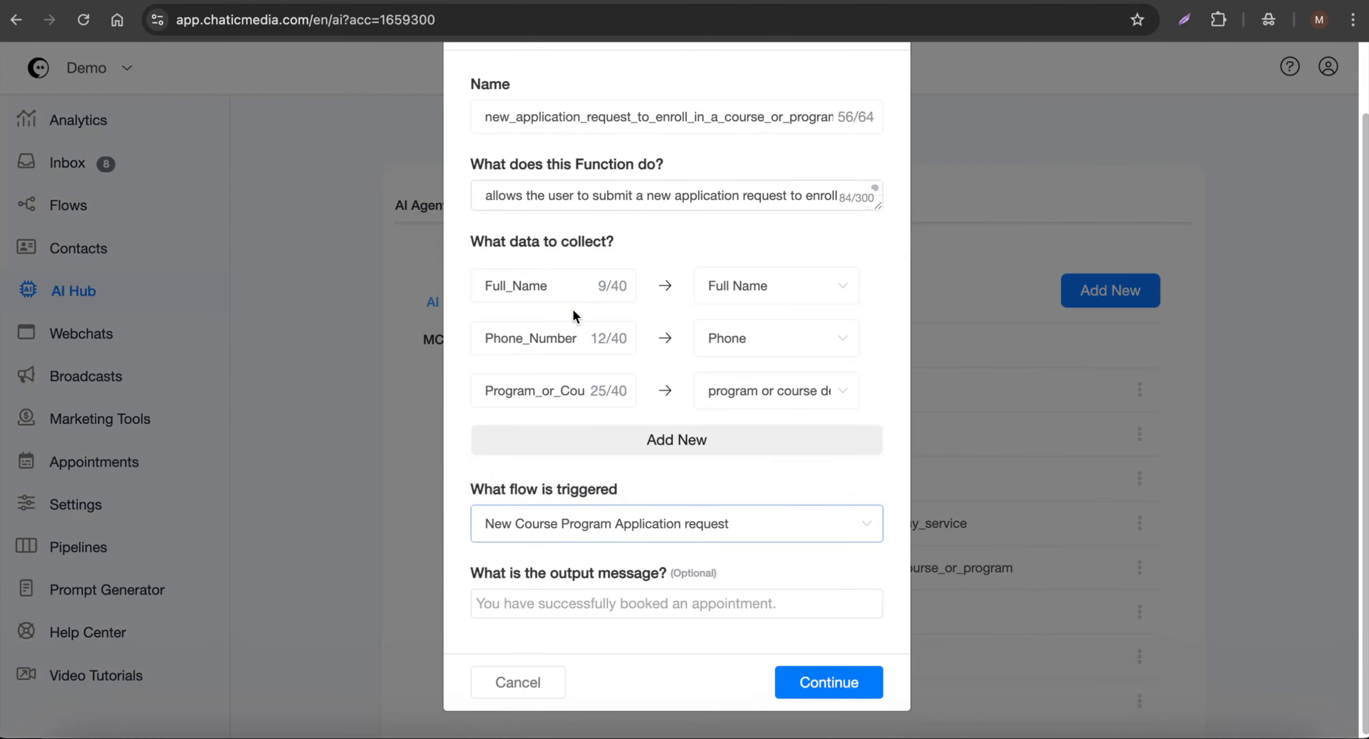
left_click(839, 693)
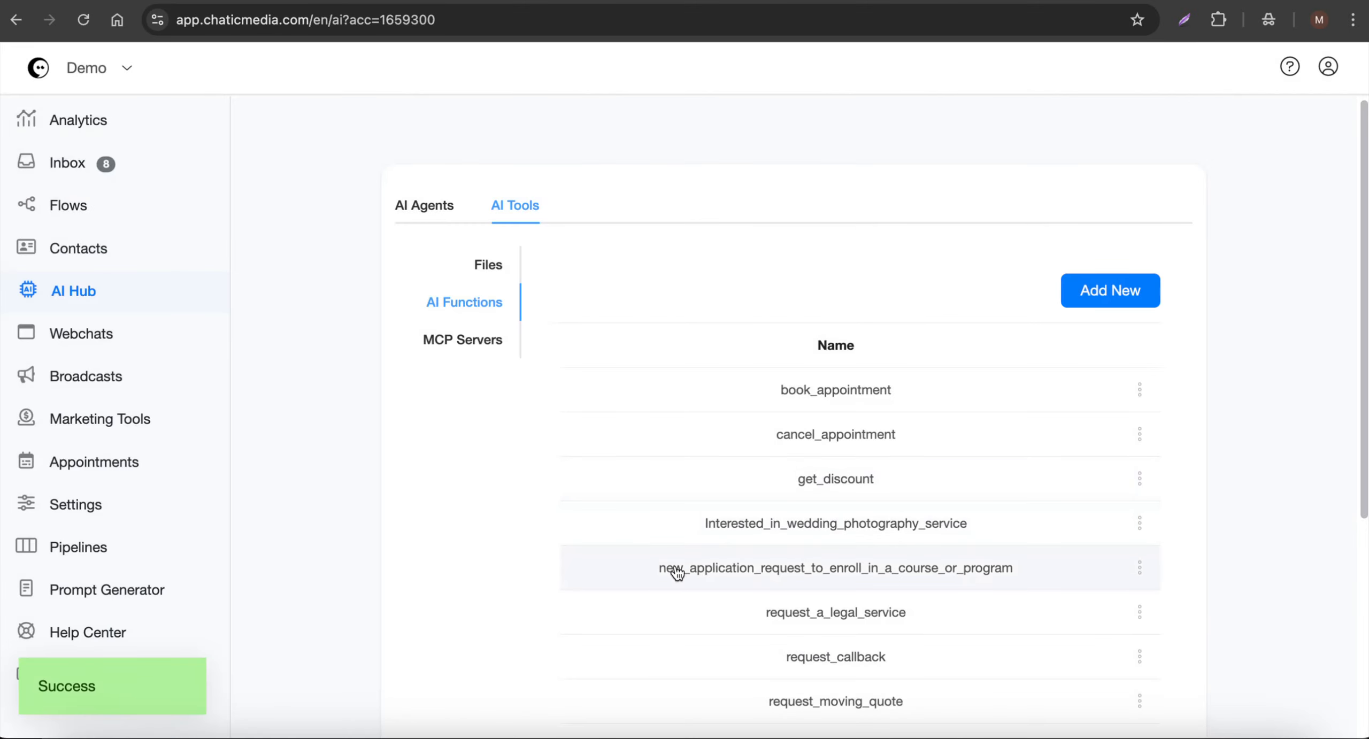
left_click_drag(651, 571, 1016, 576)
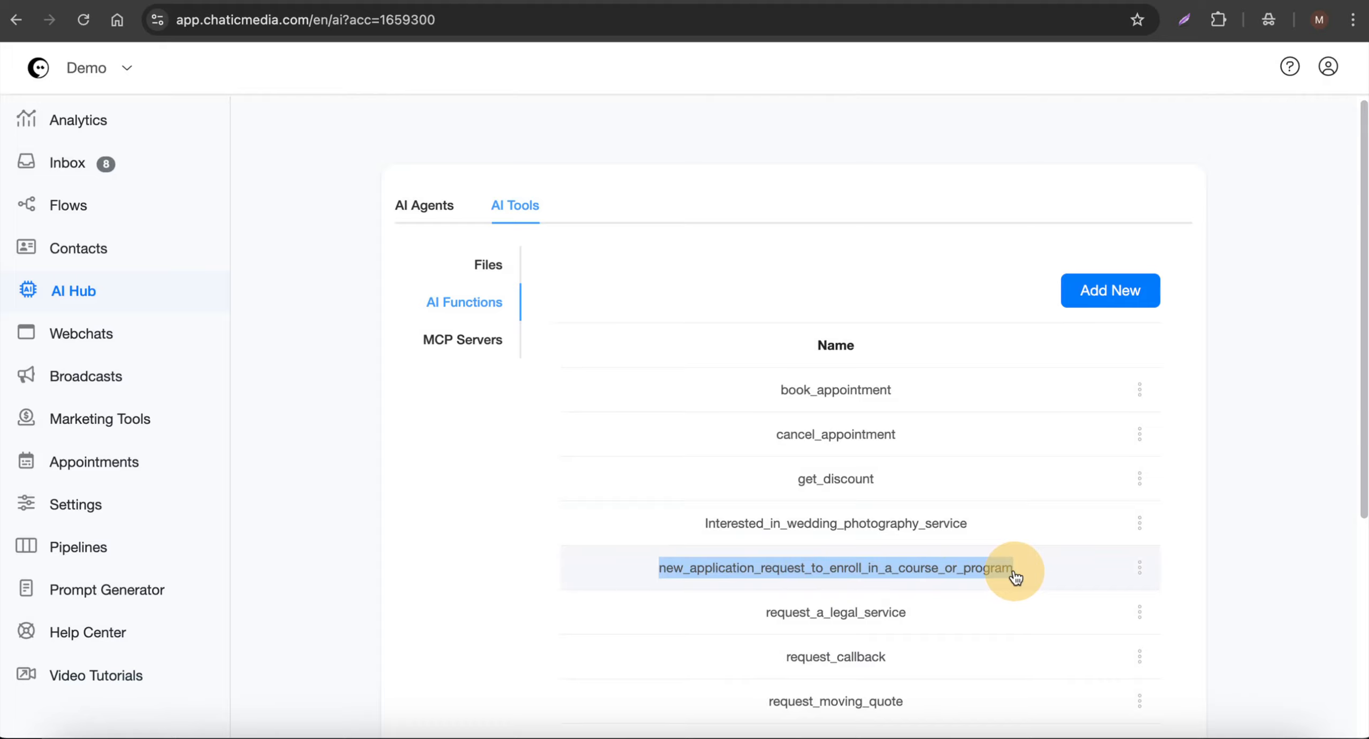
left_click_drag(1015, 576, 566, 575)
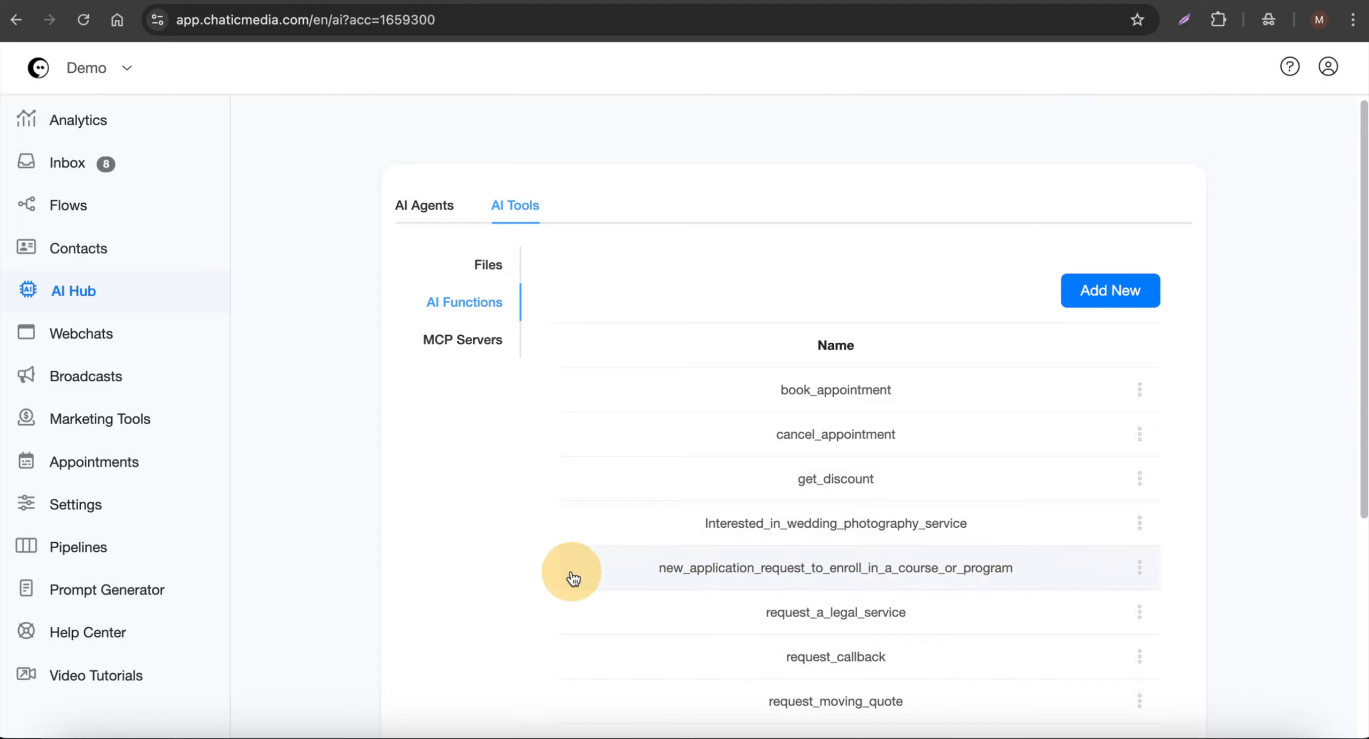
left_click(878, 96)
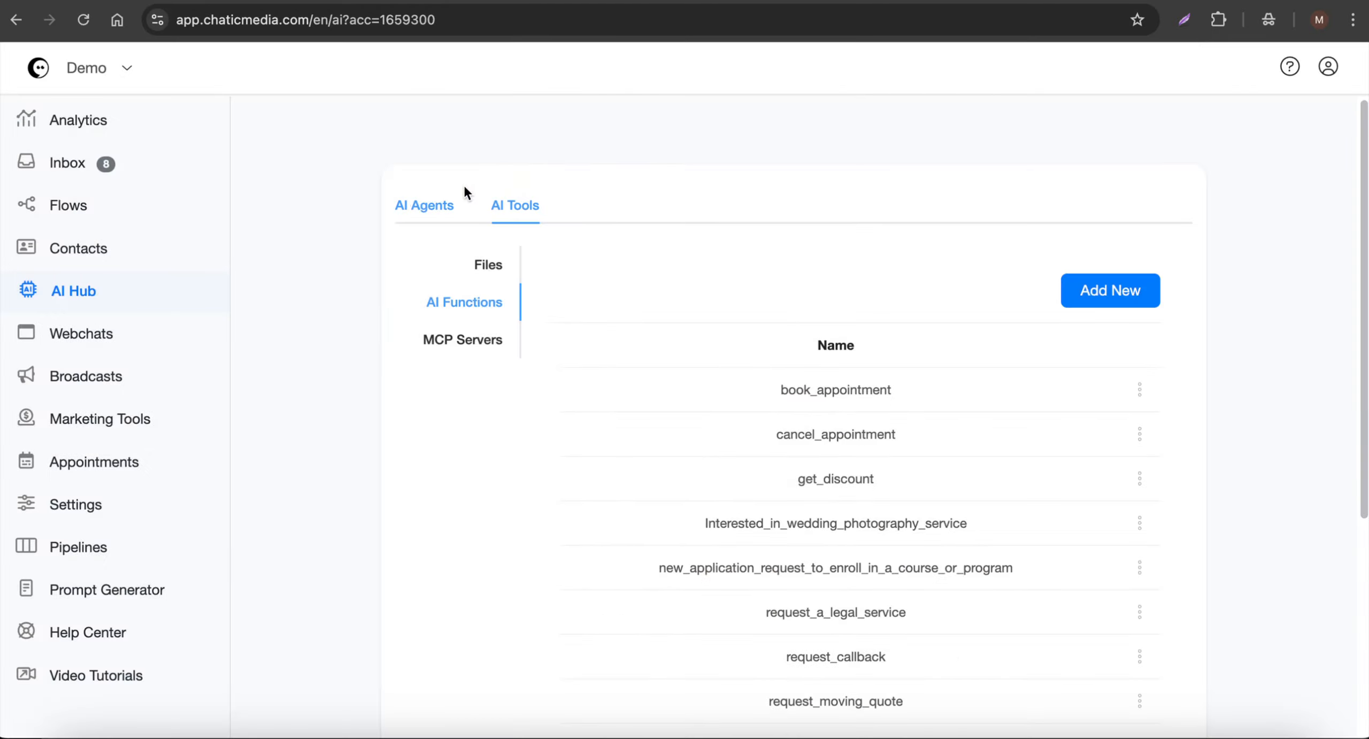
- Open the EduExcel Academy agent and add the new_application_request_to_enroll_in_a_course_or_program function to its AI tools
left_click(412, 206)
left_click(522, 427)
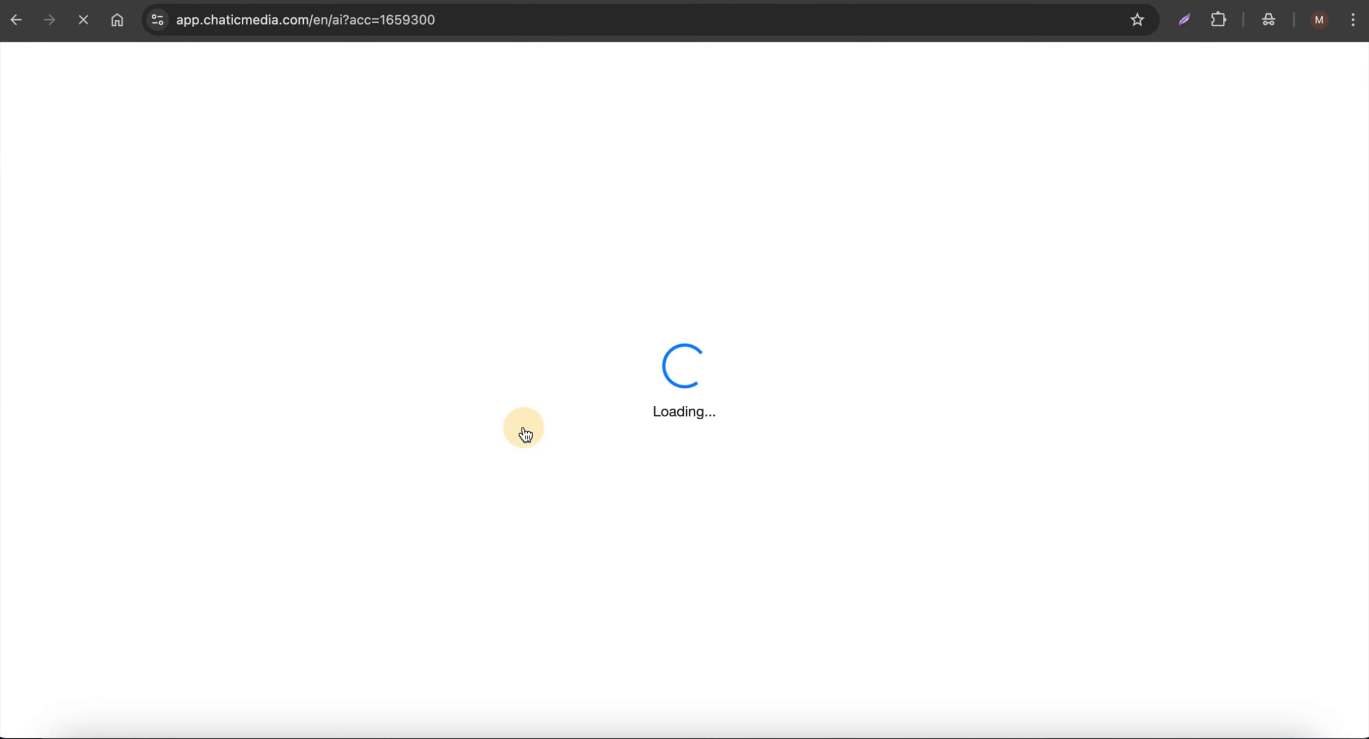
scroll(663, 629, "down", 20)
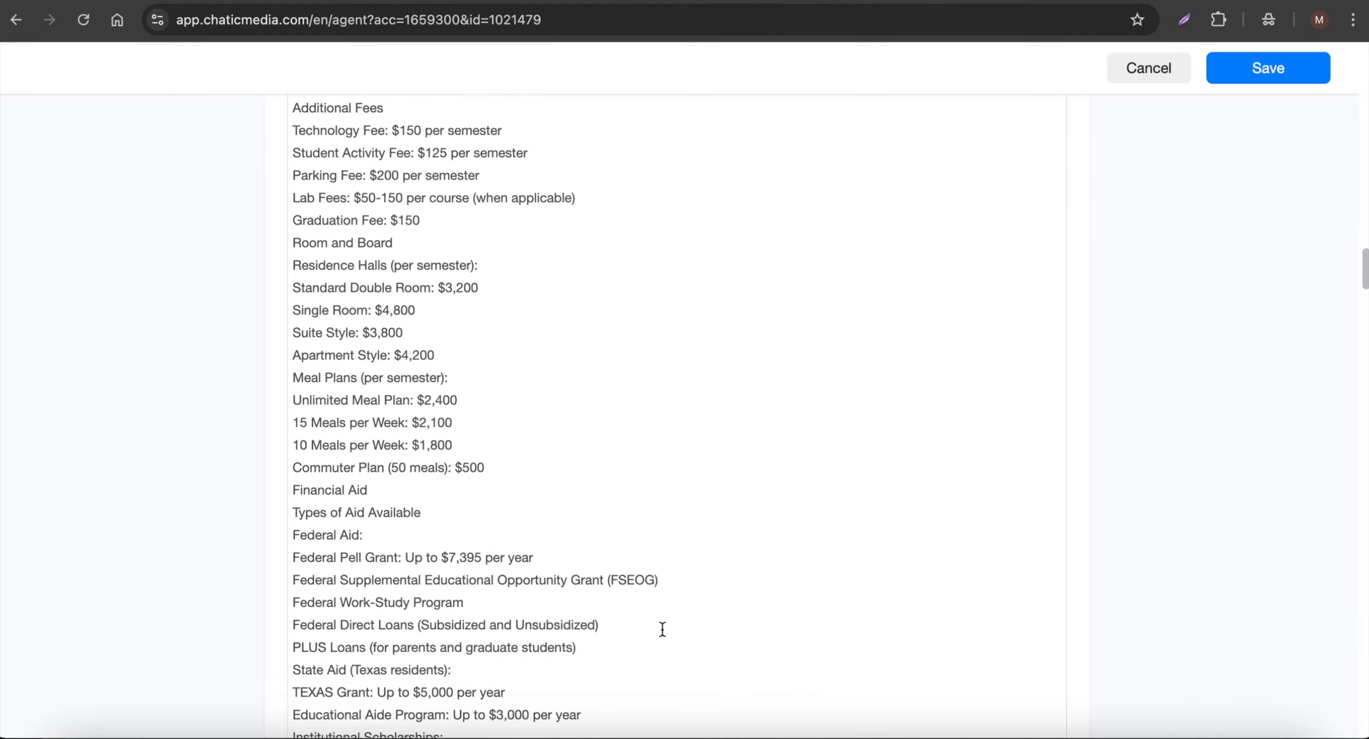
scroll(589, 561, "up", 2)
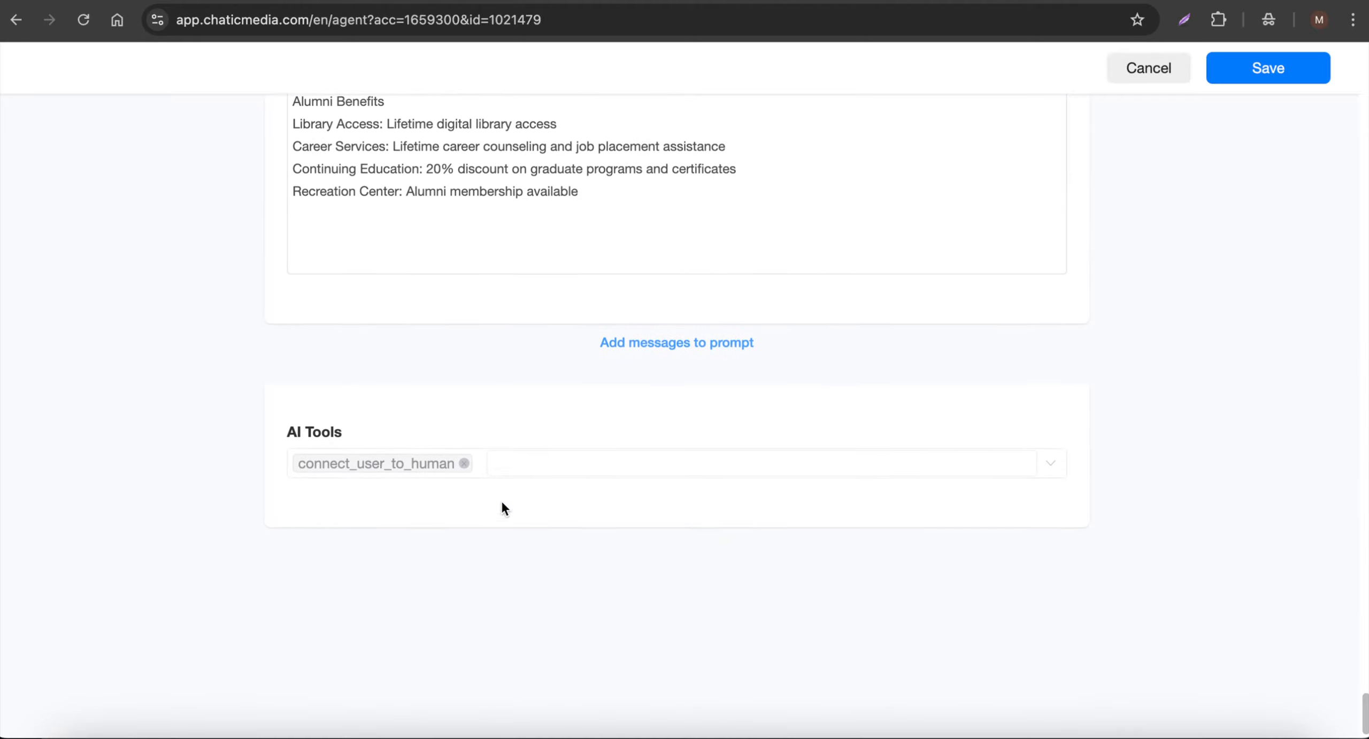
left_click(560, 464)
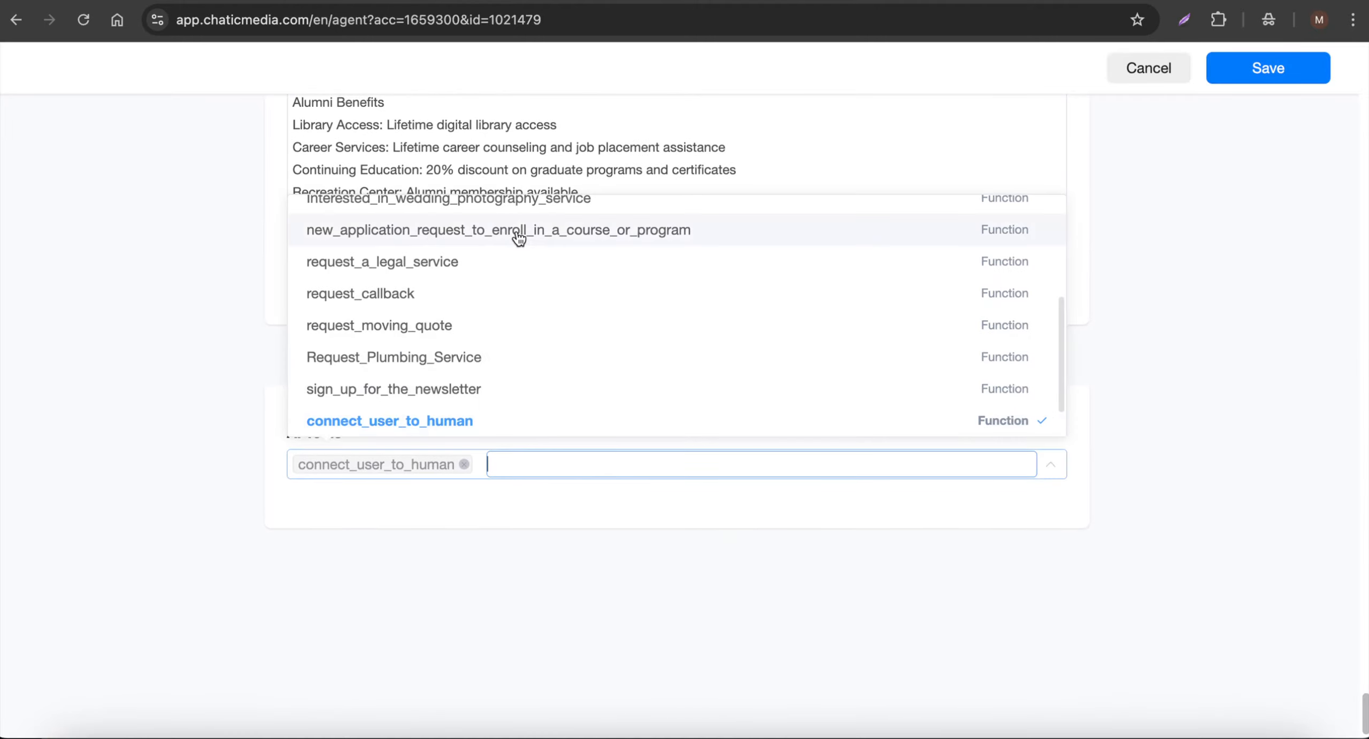
left_click(570, 240)
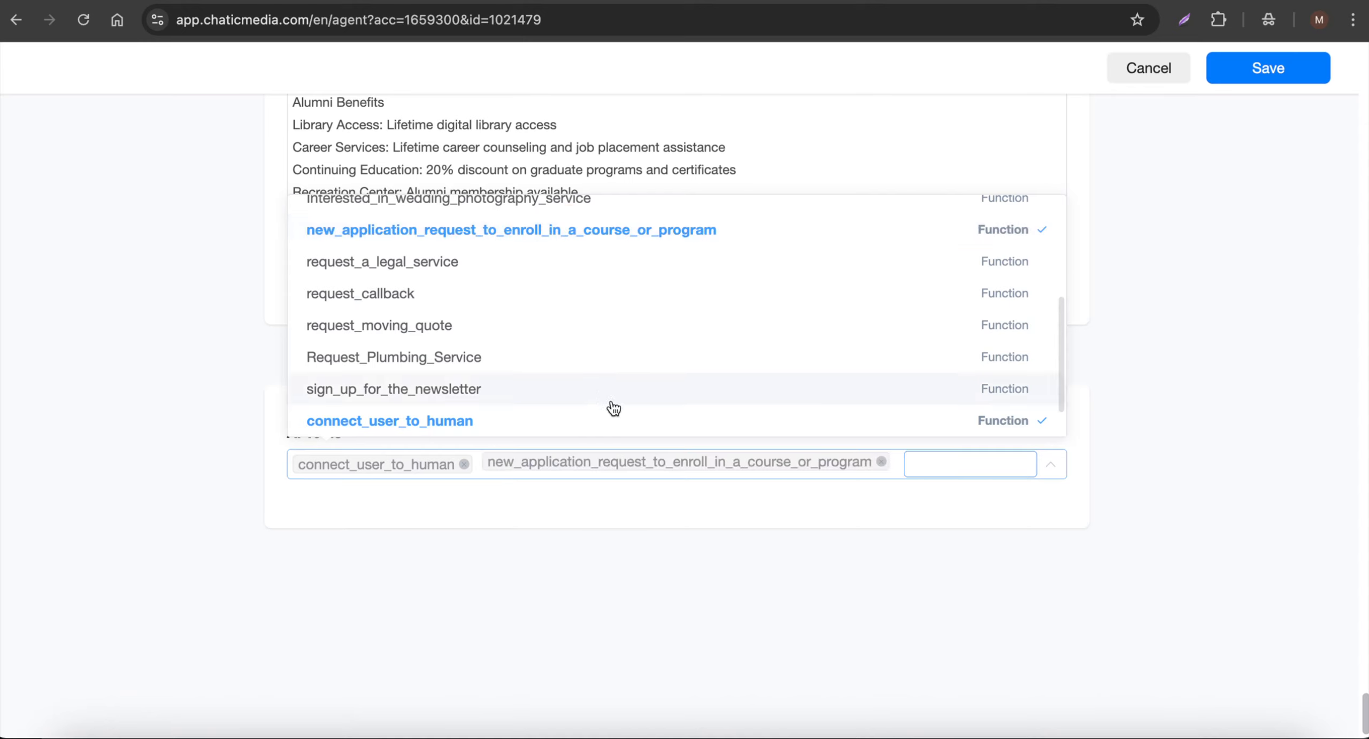
left_click(617, 518)
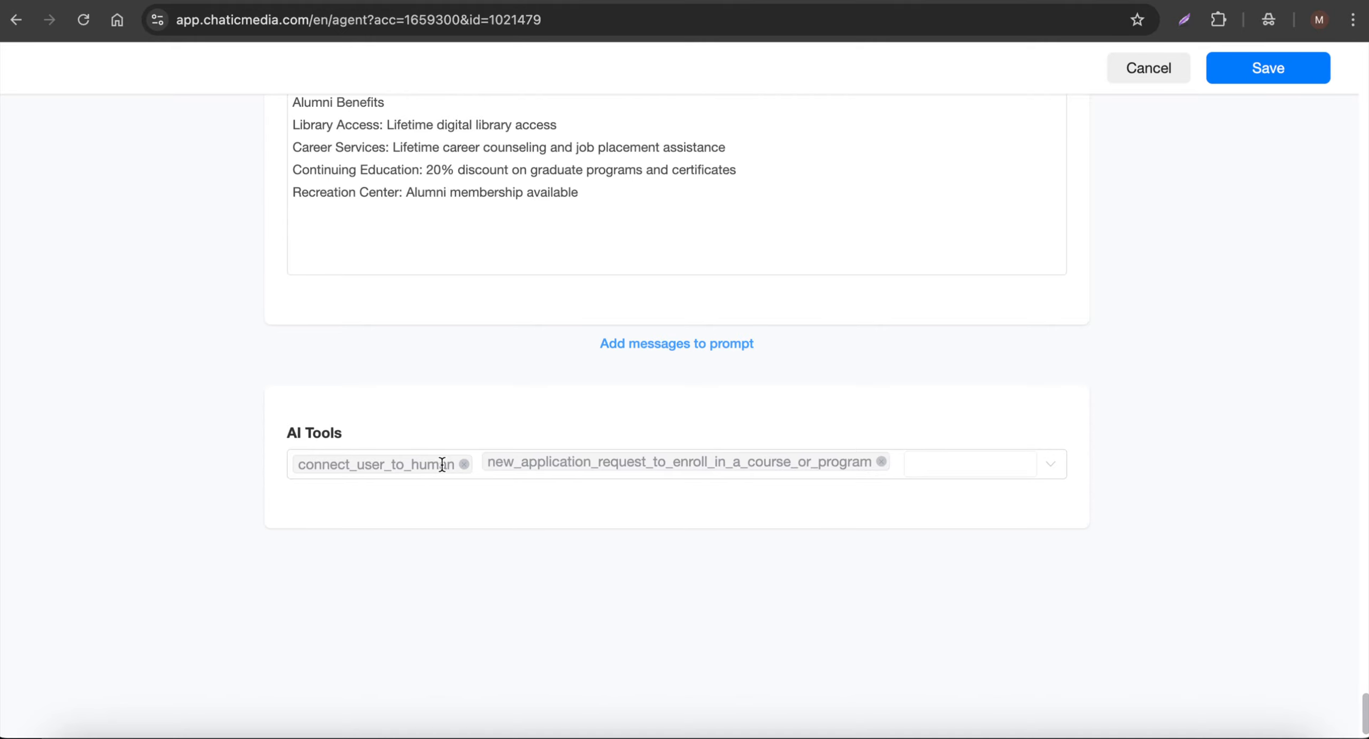
- Insert "Note: Trigger the ai function 'new_application_request_to_enroll_in_a_course_or_program' if a customer wants to join a program or course." below the prompt's opening line and save the agent
scroll(442, 463, "up", 20)
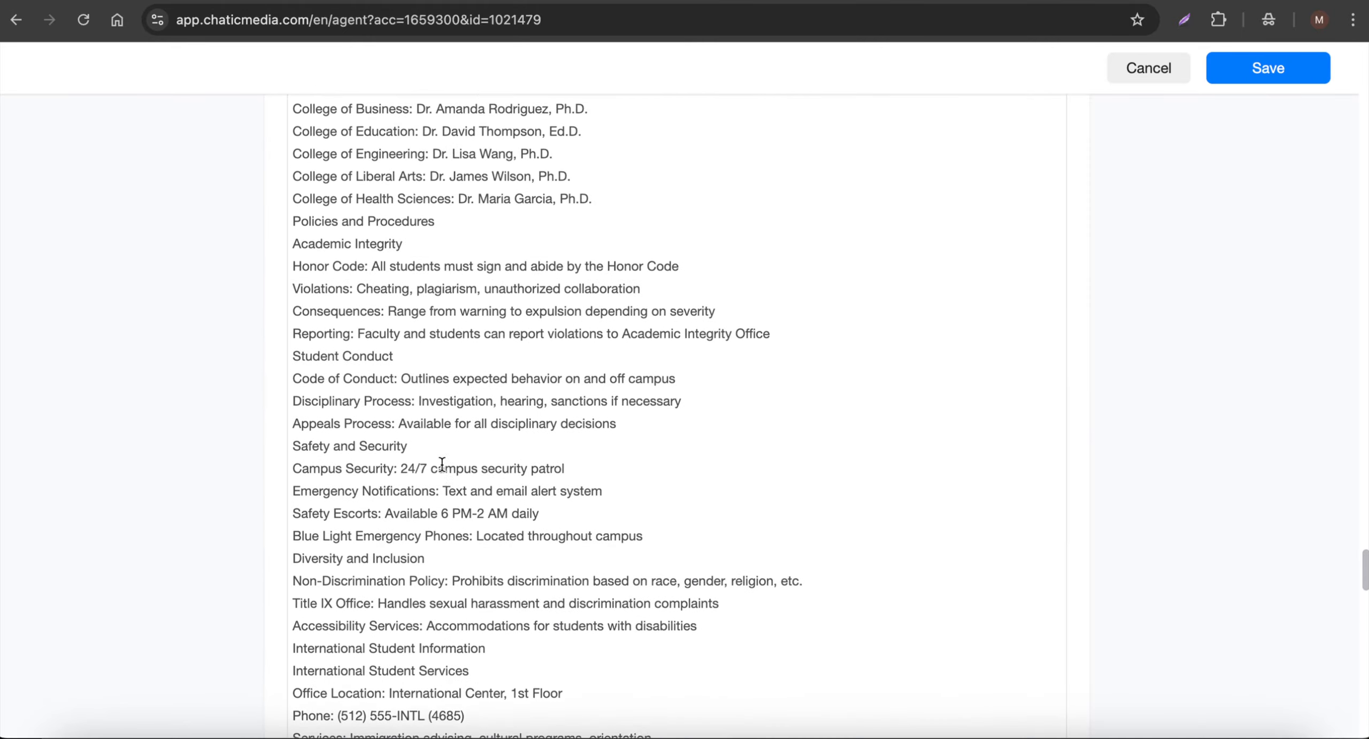
scroll(441, 464, "up", 20)
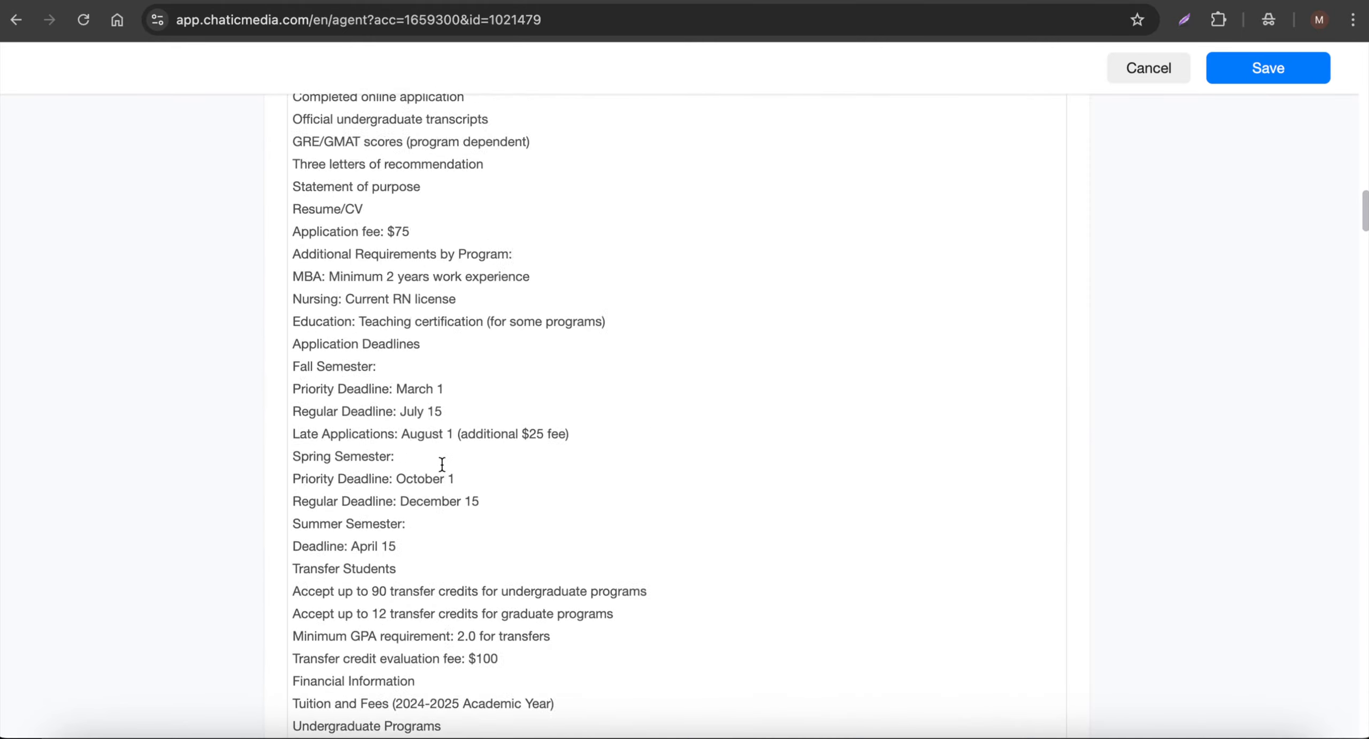
scroll(441, 463, "up", 20)
left_click(895, 247)
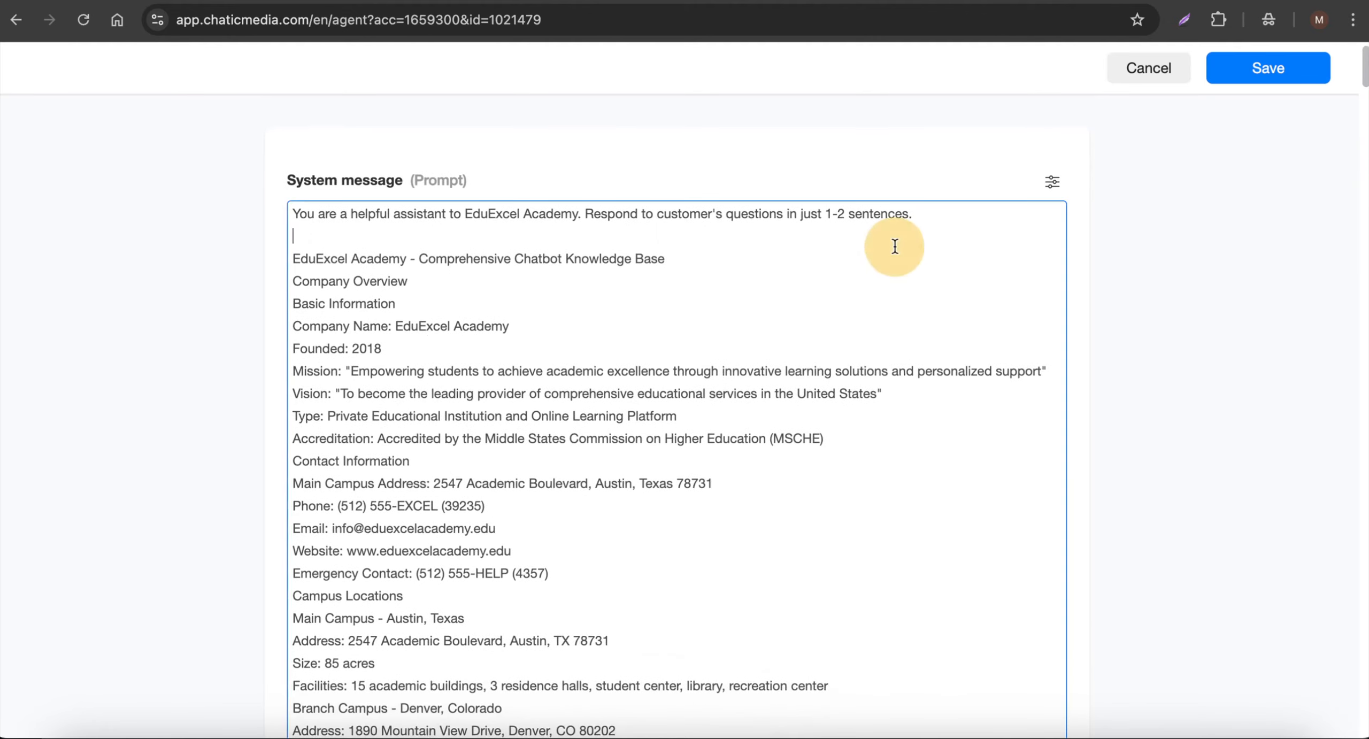
key("Return")
type("Note: Trigger the ai function \"new_application_request_to_enroll_in_a_course_or_program\" if a customer wants to join a program or course.")
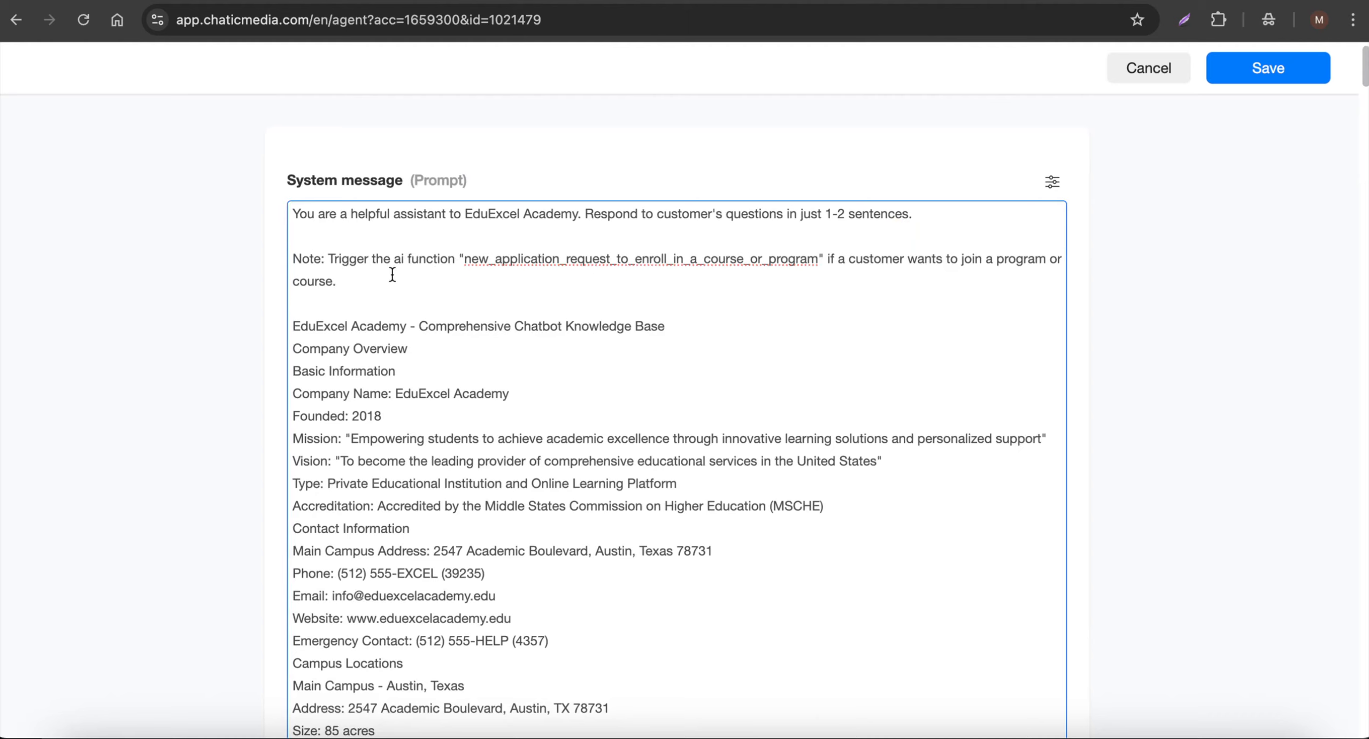
left_click_drag(393, 275, 221, 261)
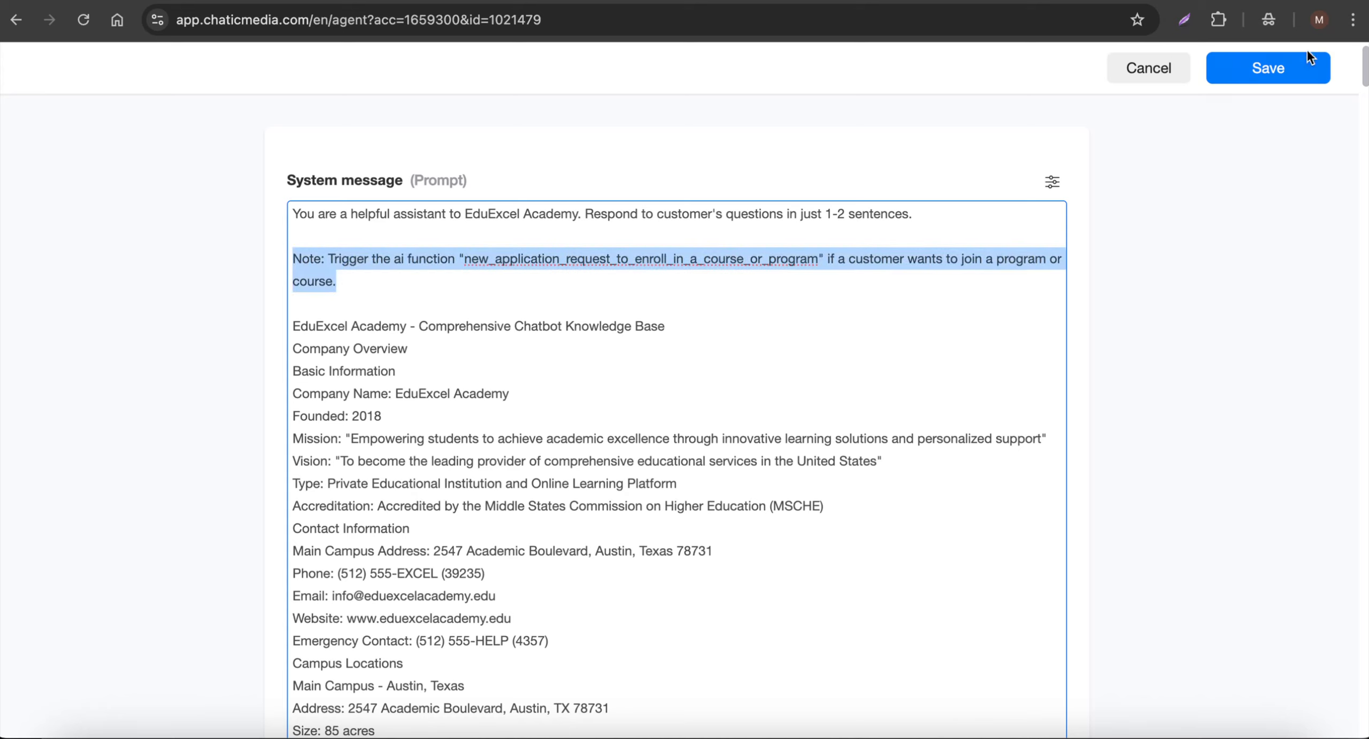
left_click(1287, 68)
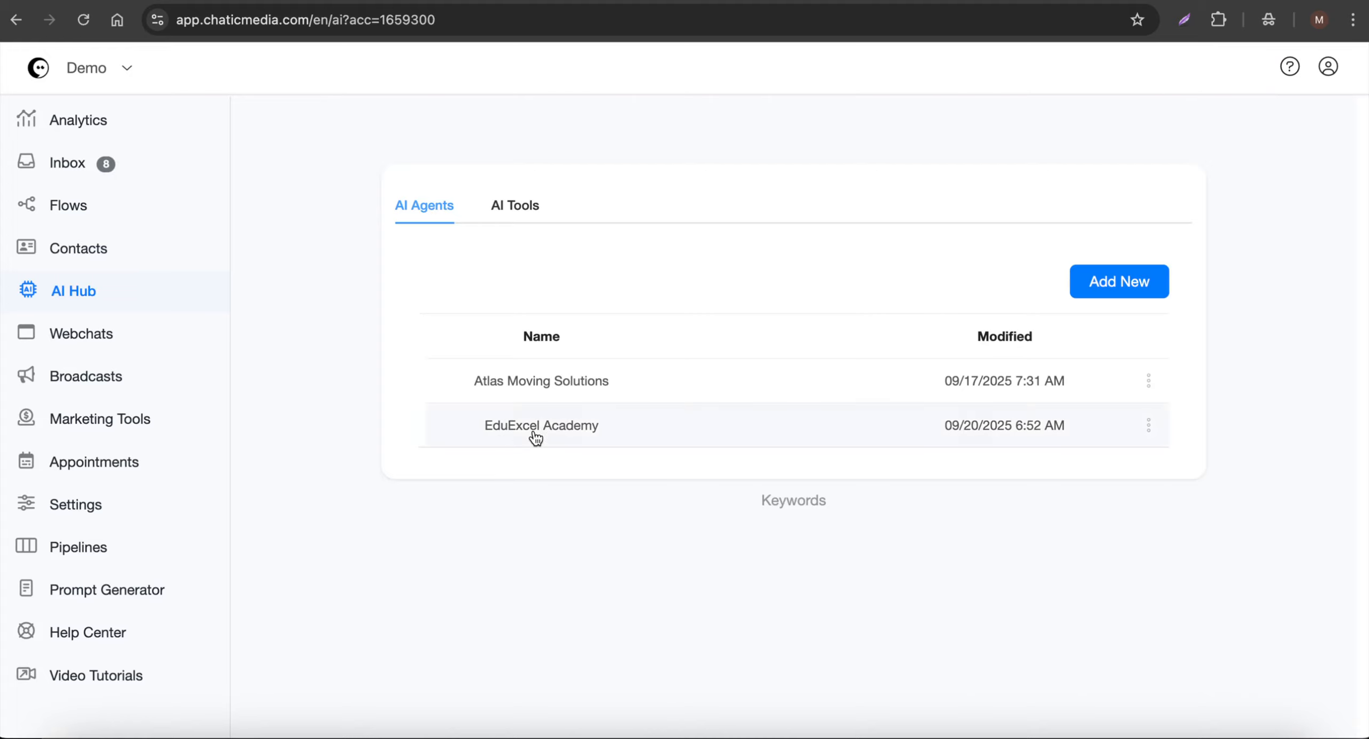
- Set EduExcel Academy as the default AI agent
left_click(1146, 436)
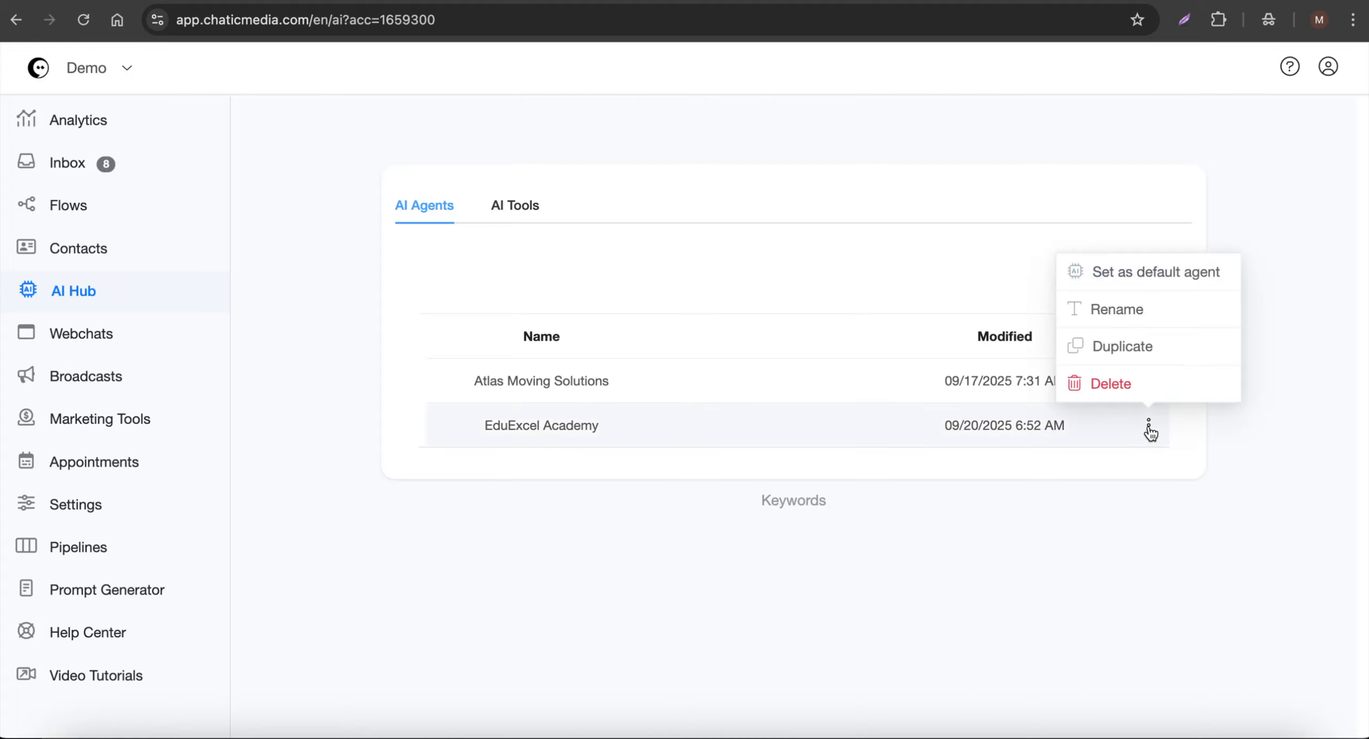
left_click(1145, 273)
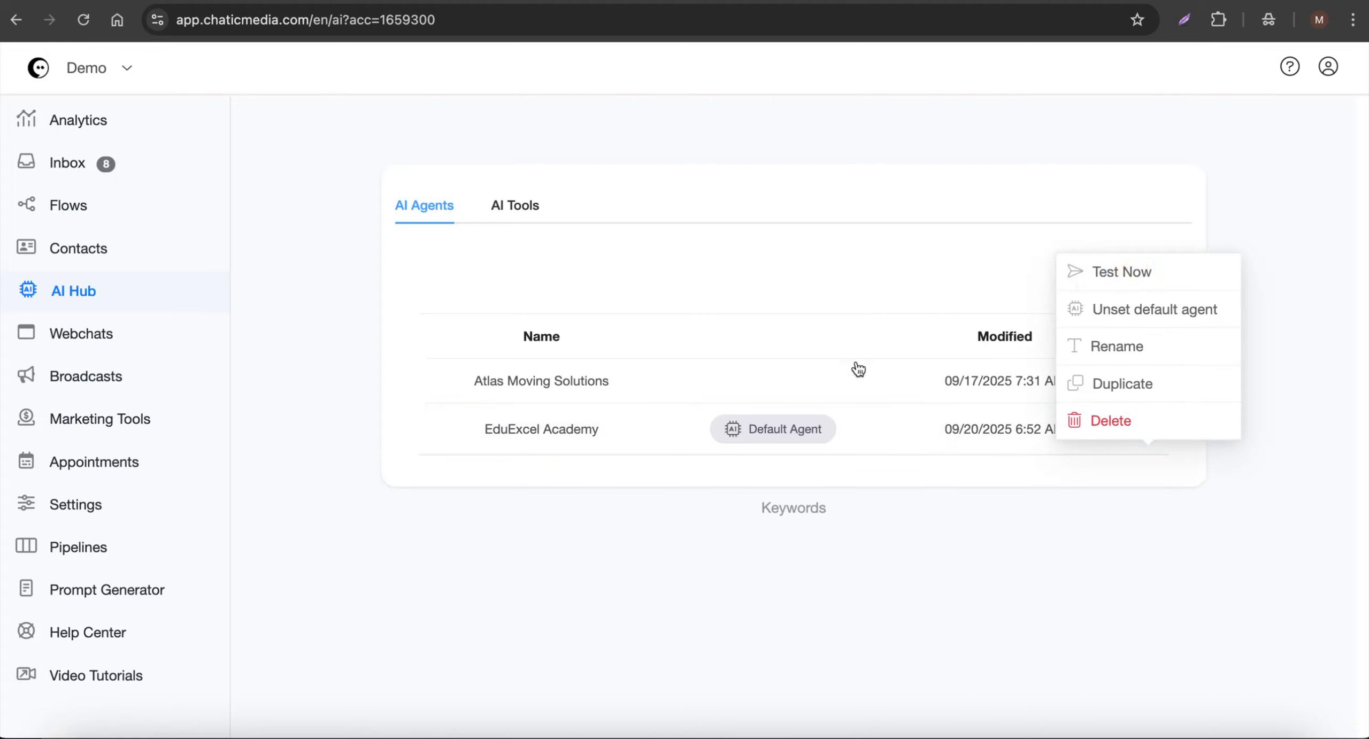
mouse_move(756, 447)
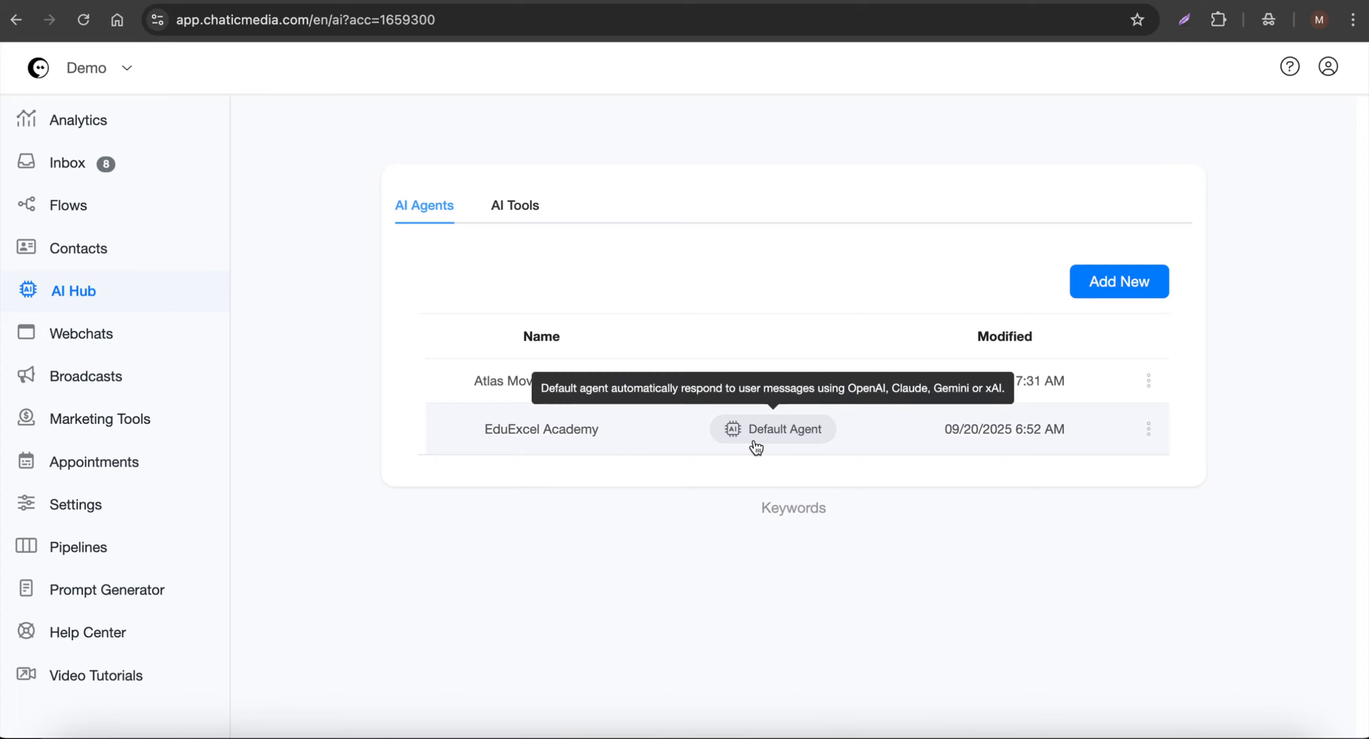
- Enable AI Auto Reply for the OpenAI ChatGPT integration in the account settings and save the change
left_click(110, 501)
left_click(562, 206)
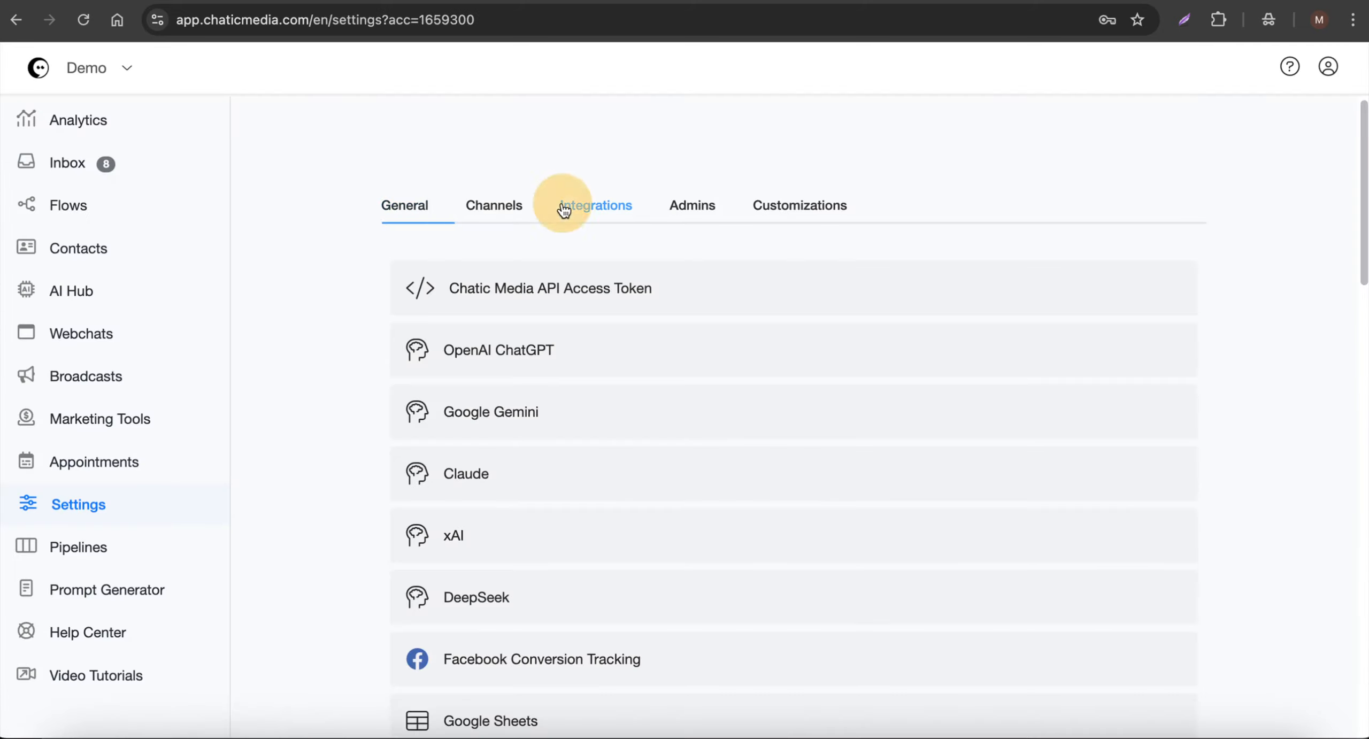
left_click(516, 334)
scroll(559, 408, "down", 2)
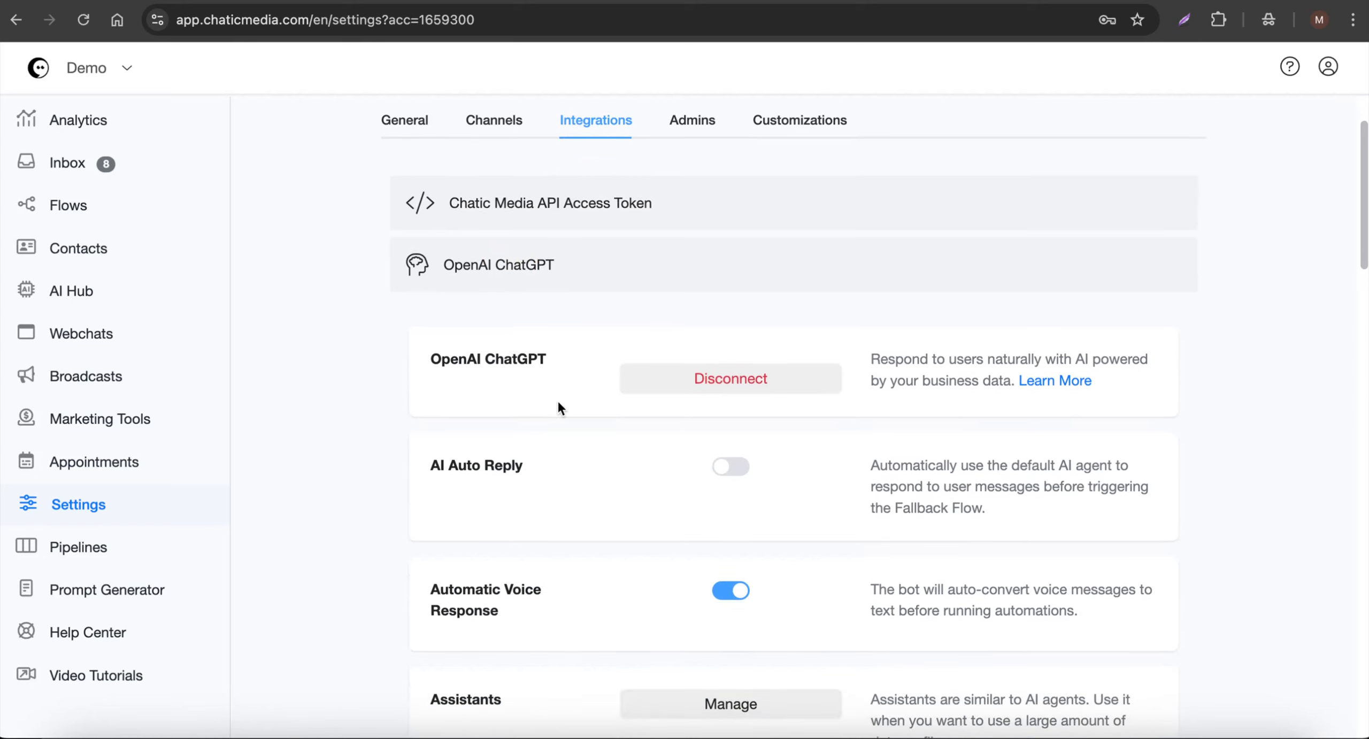
left_click(737, 467)
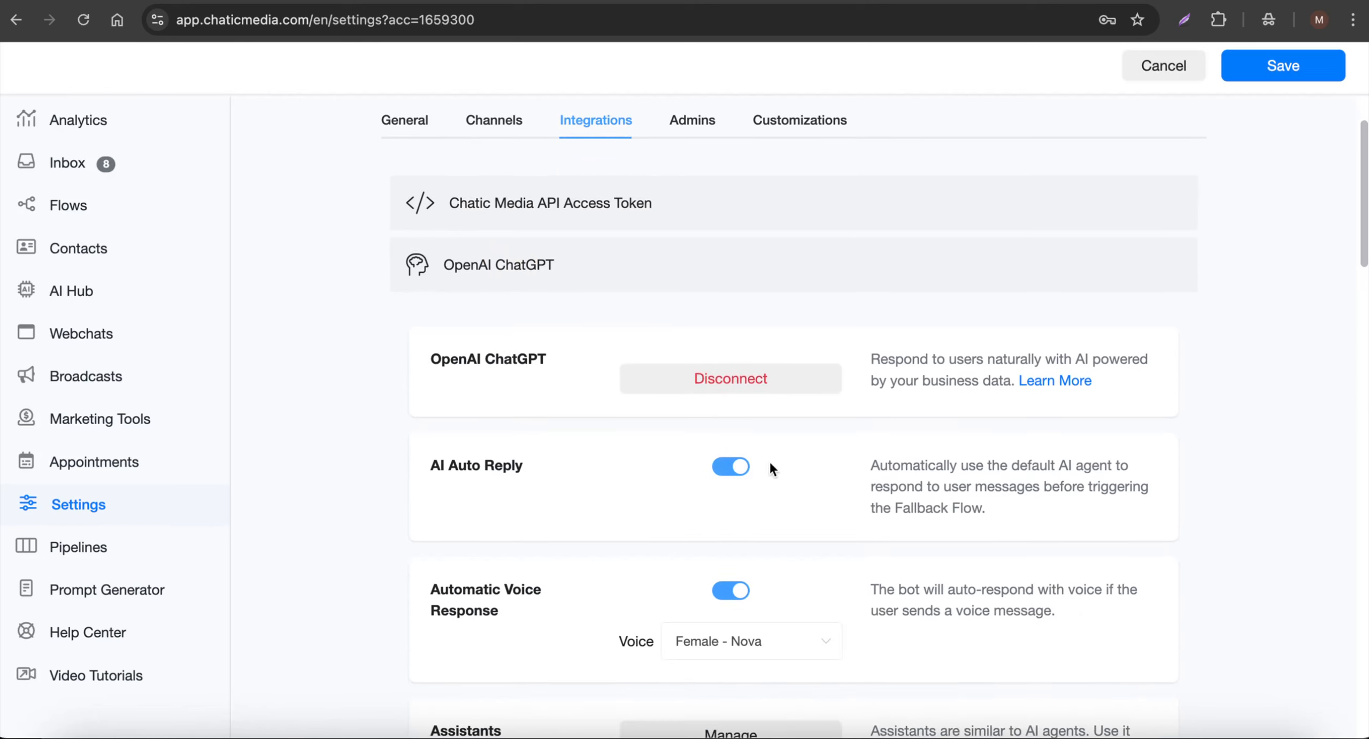
left_click_drag(952, 466, 1136, 471)
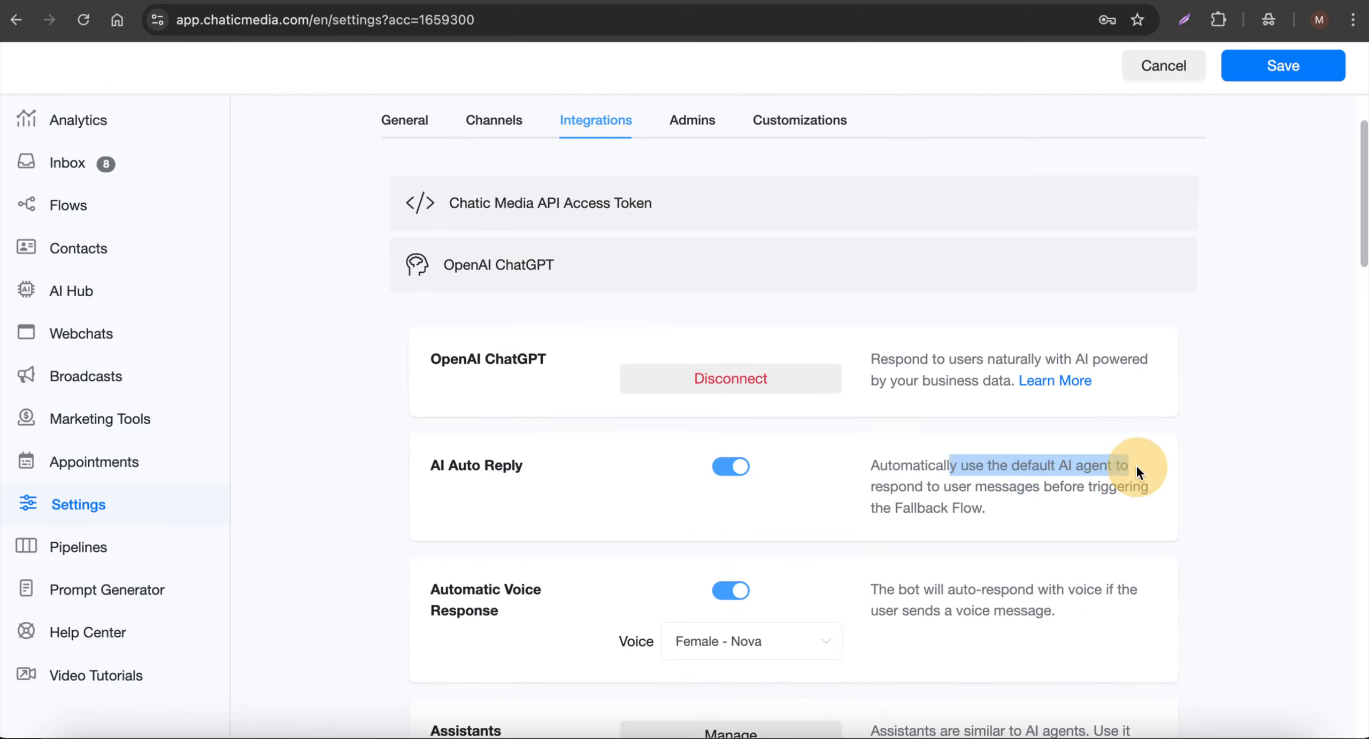
left_click_drag(1003, 505, 891, 488)
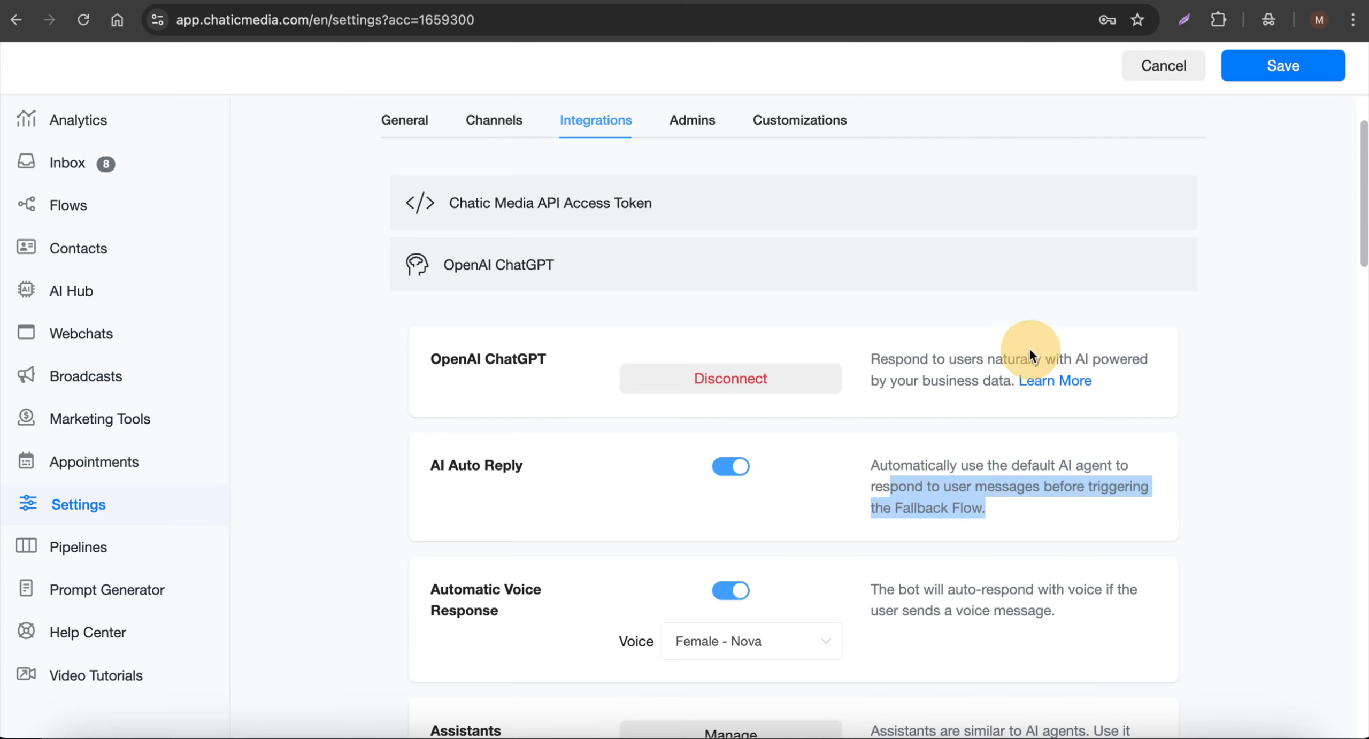
left_click(1273, 65)
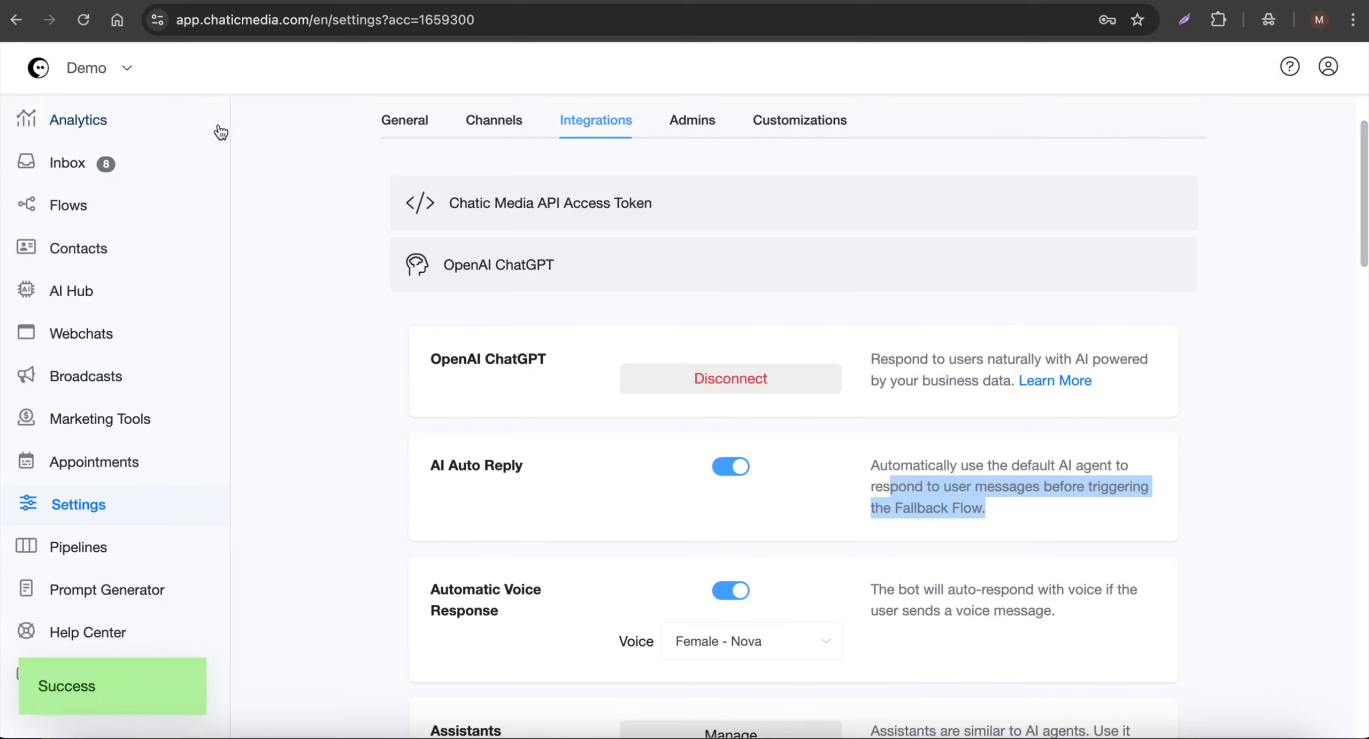
- Open the analytics dashboard to view the channels available for testing the chatbot
left_click(127, 131)
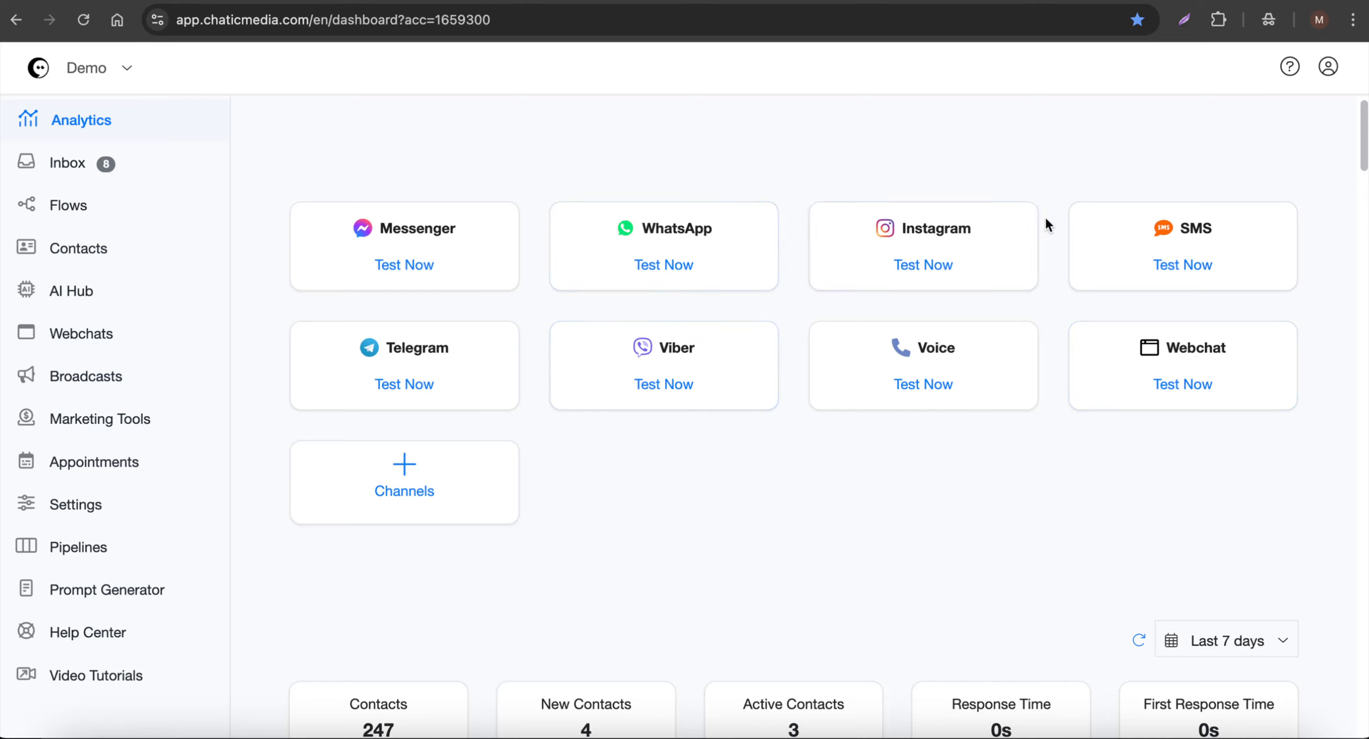
left_click(112, 292)
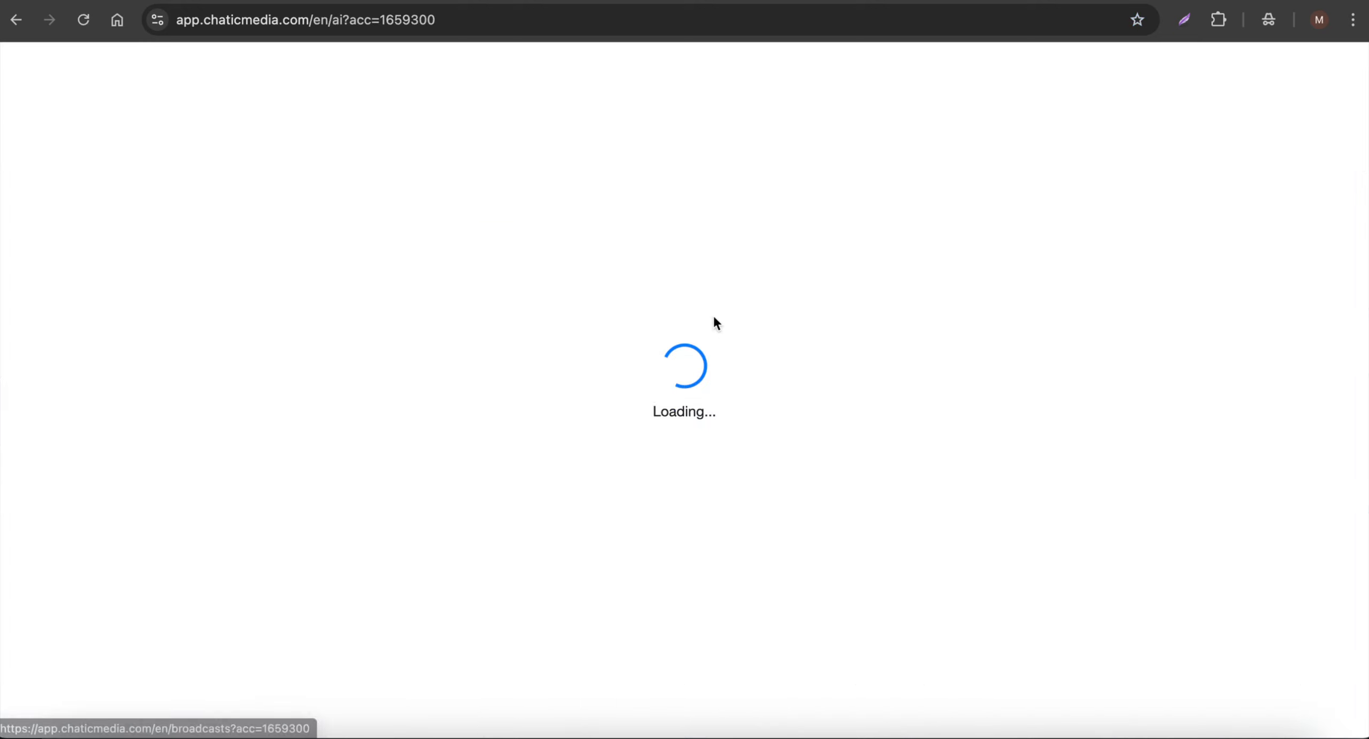
left_click(94, 124)
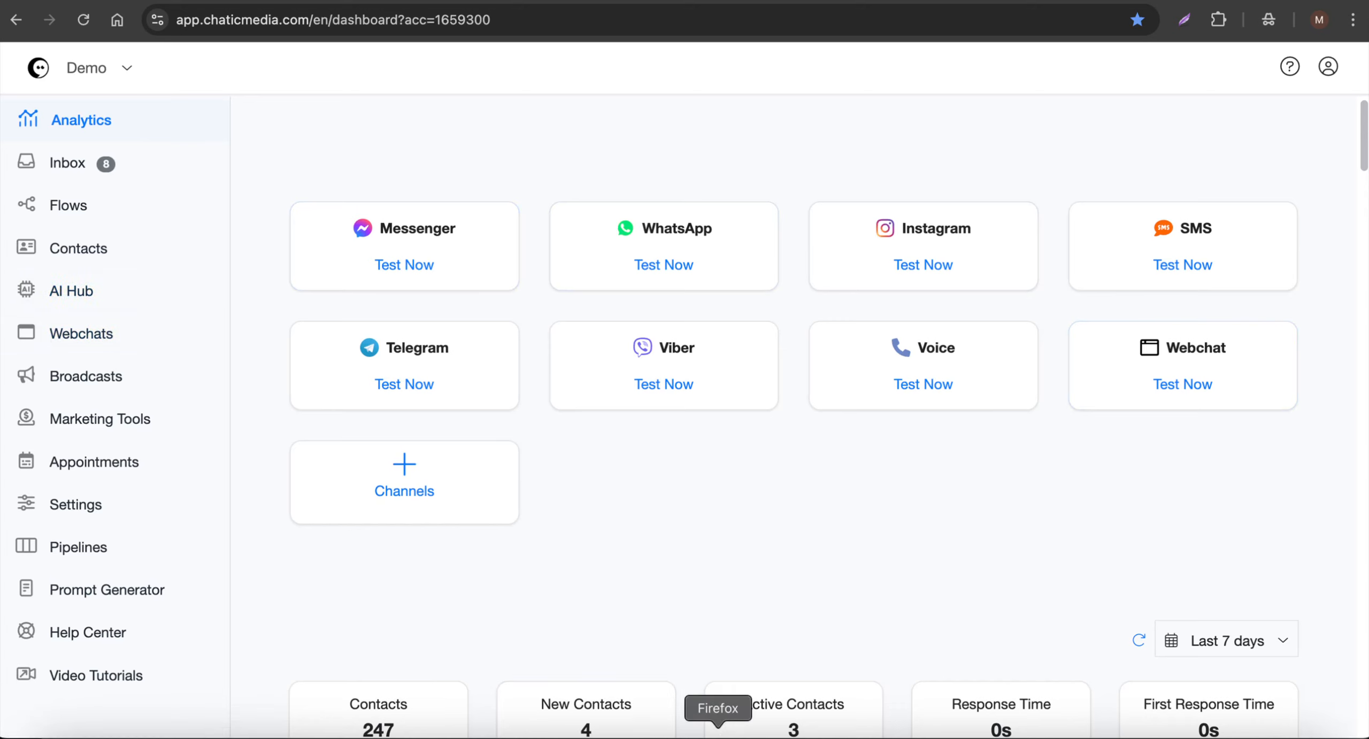
- Switch to Firefox and send "What programs do you have?" in the Demo - Chatic Media Messenger chat
left_click(718, 734)
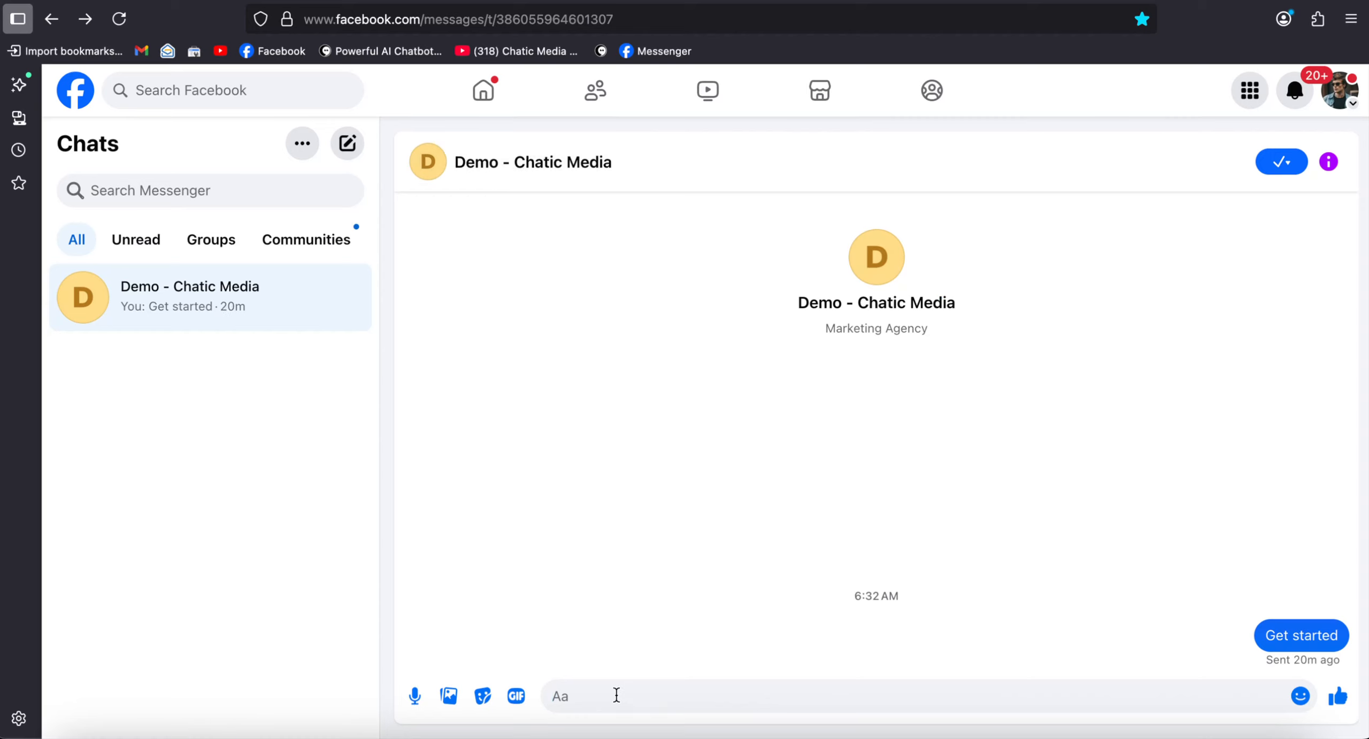
key("F5")
type("What programs do you have?")
key("Return")
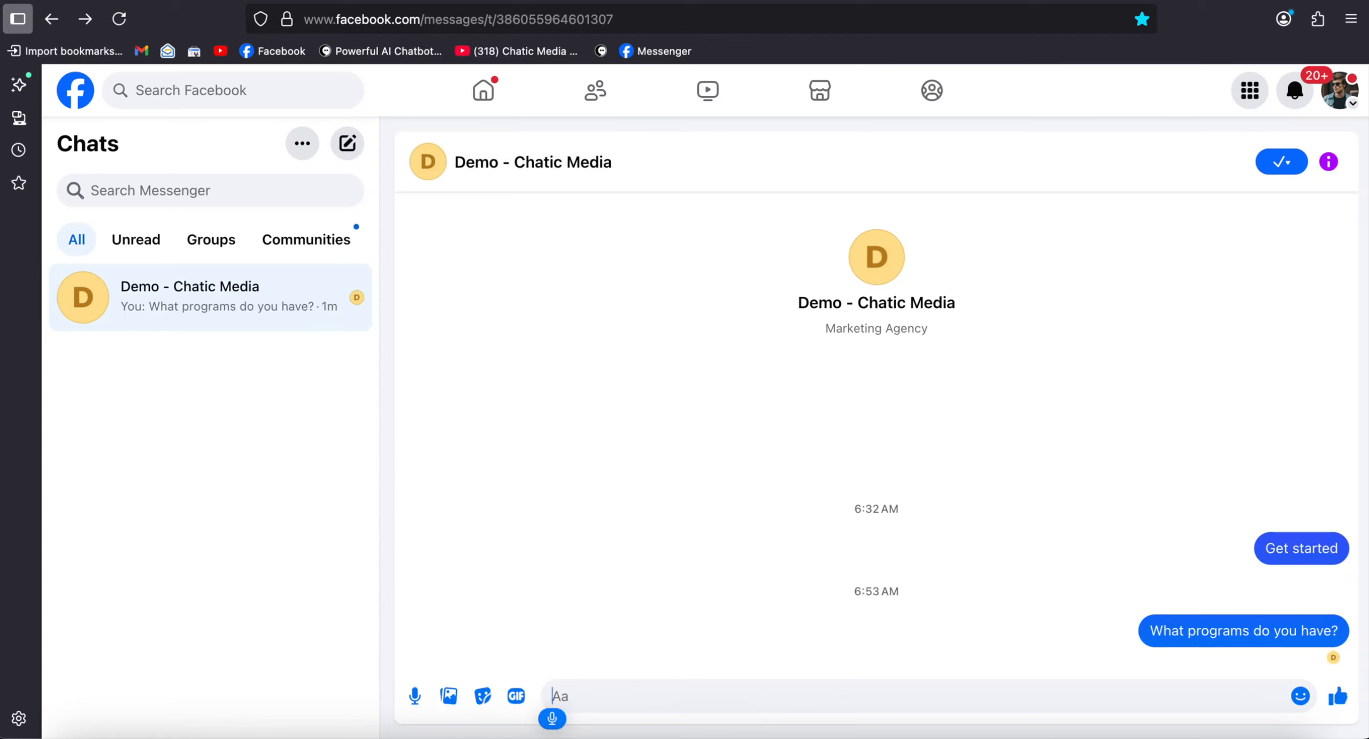
type("So let me send a message asking")
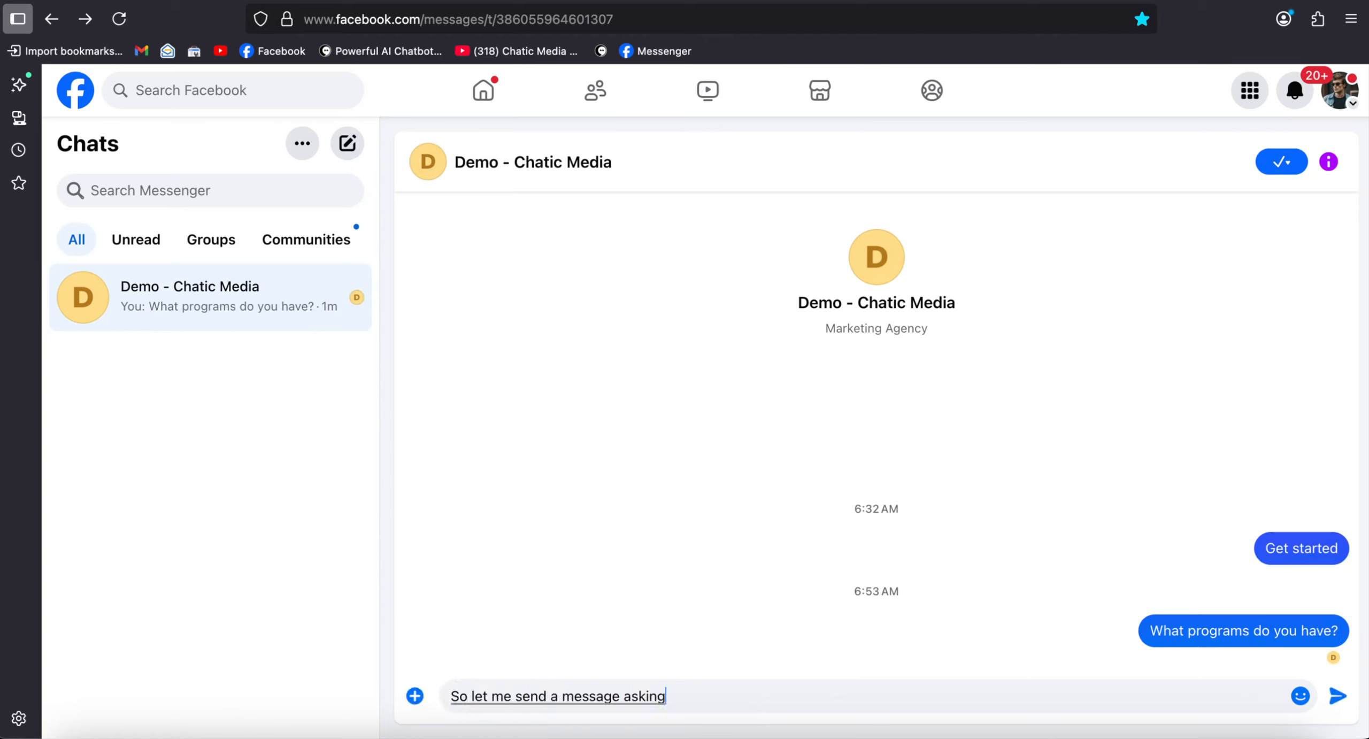
type(" about the program")
key("BackSpace")
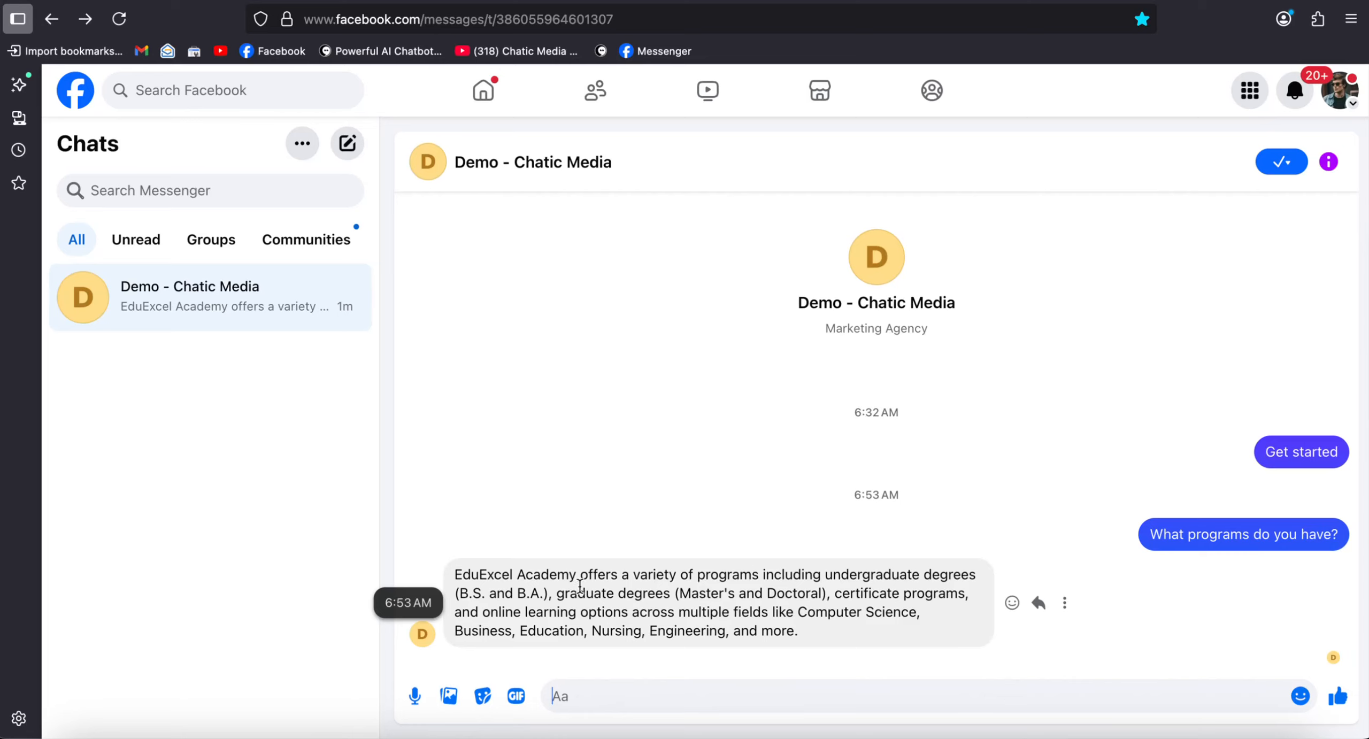
- Review the chatbot's answer and send "OK, that's great. Can you tell me more about what sort of certificate programs do you have?"
left_click_drag(578, 593, 939, 594)
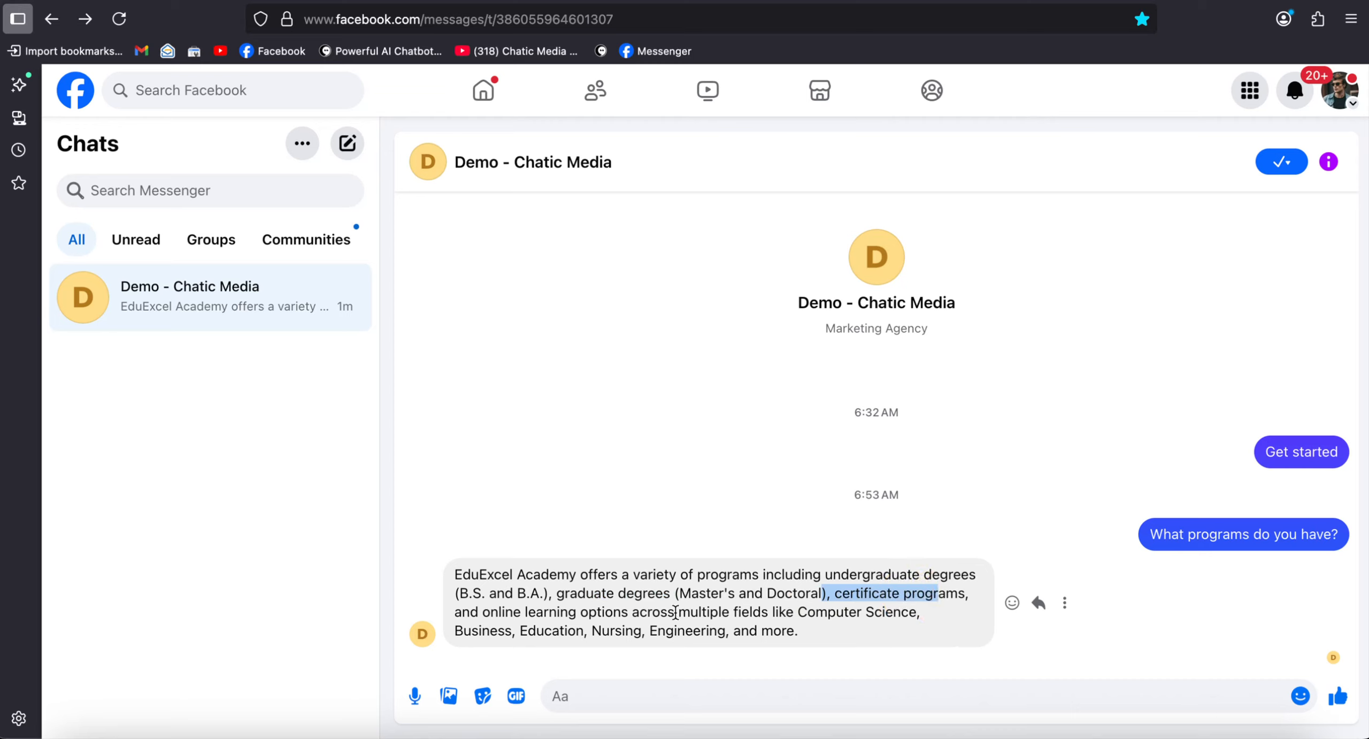
left_click_drag(862, 637, 696, 627)
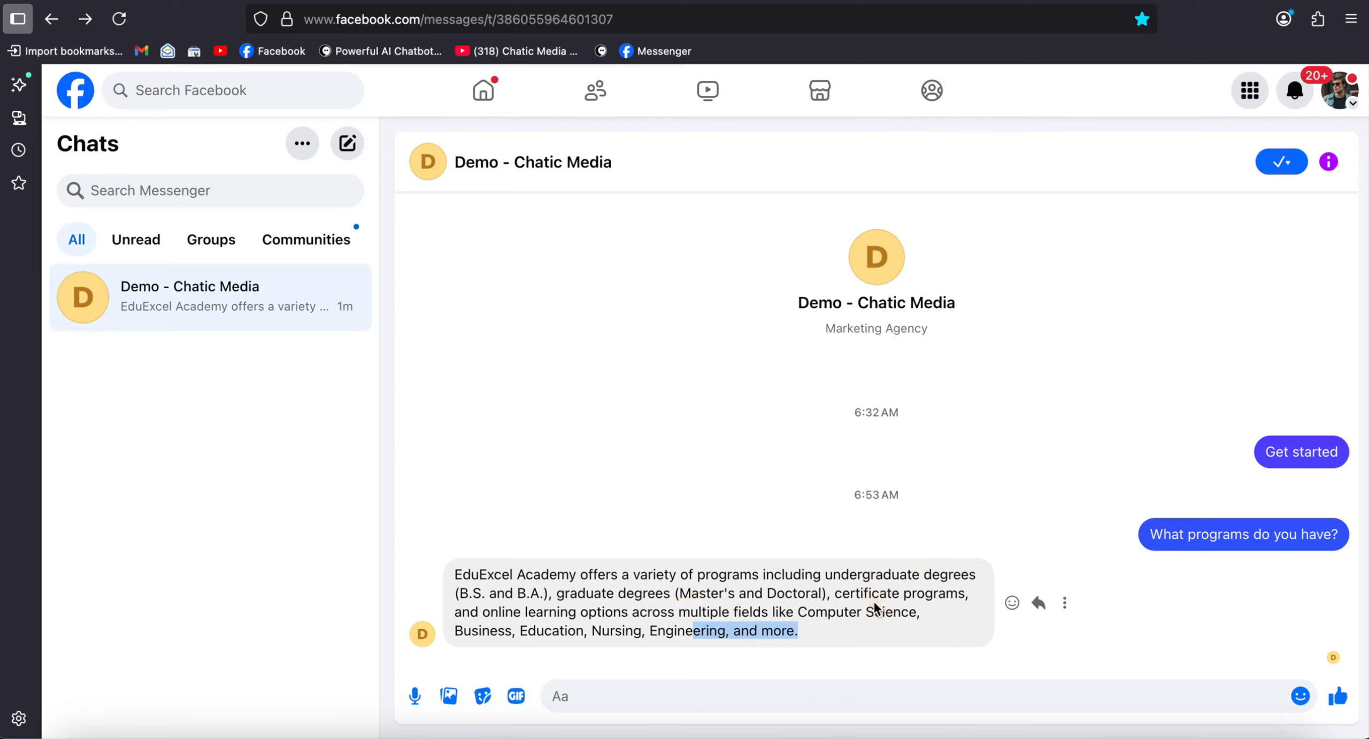
left_click_drag(836, 594, 971, 594)
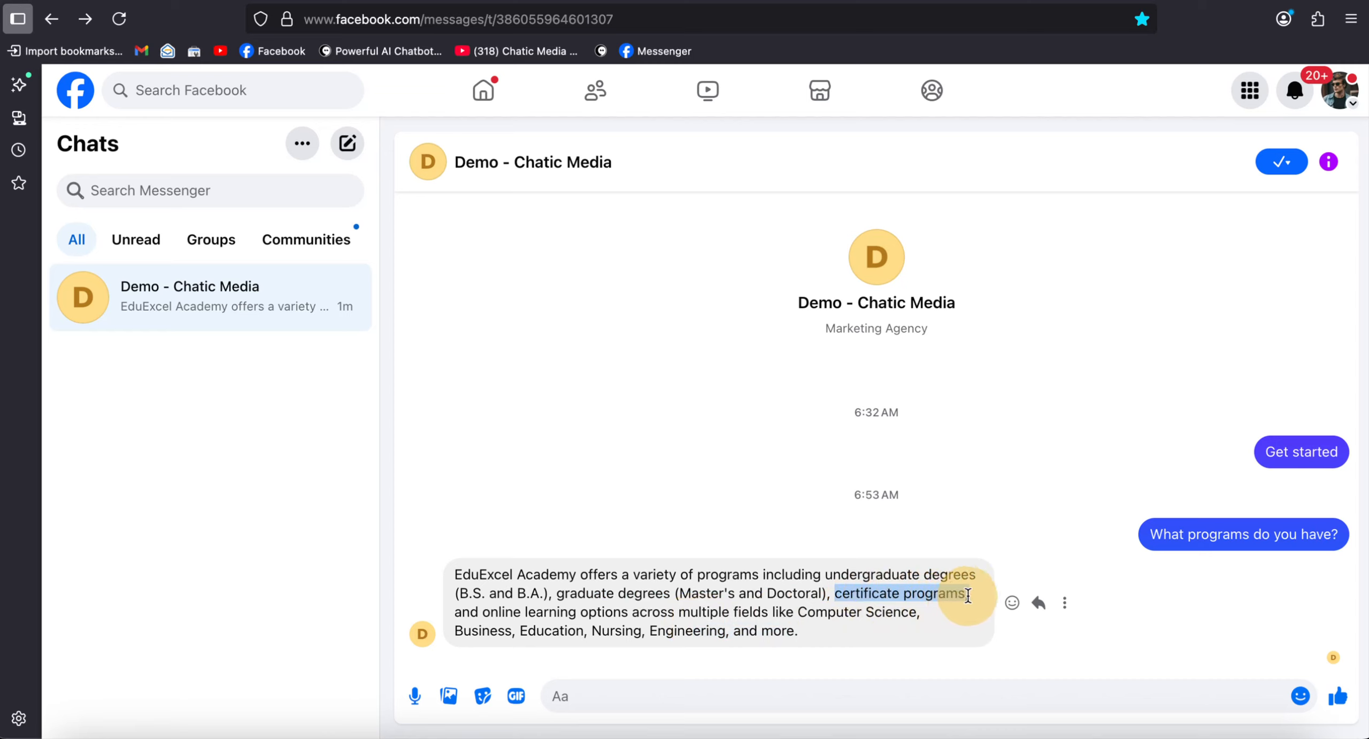
left_click(723, 685)
type("OK")
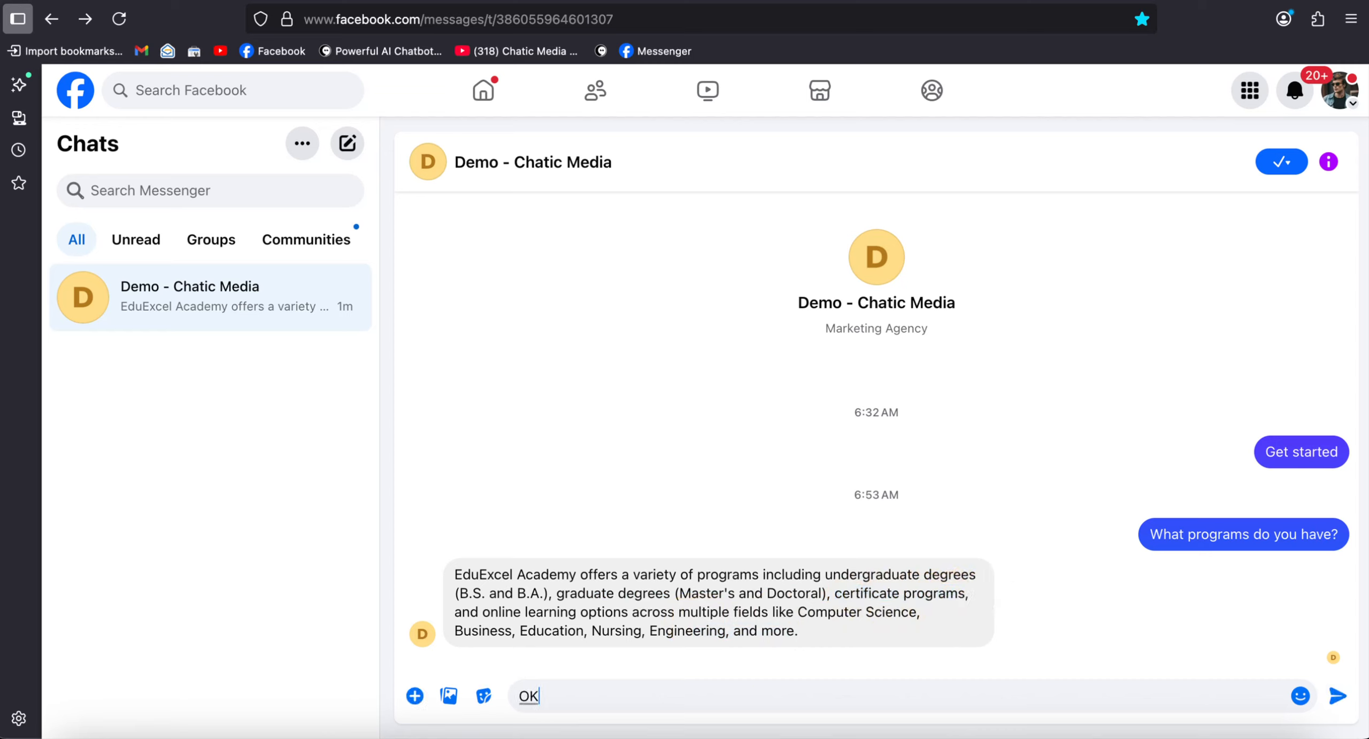
type(", that's great. Can you tell me more")
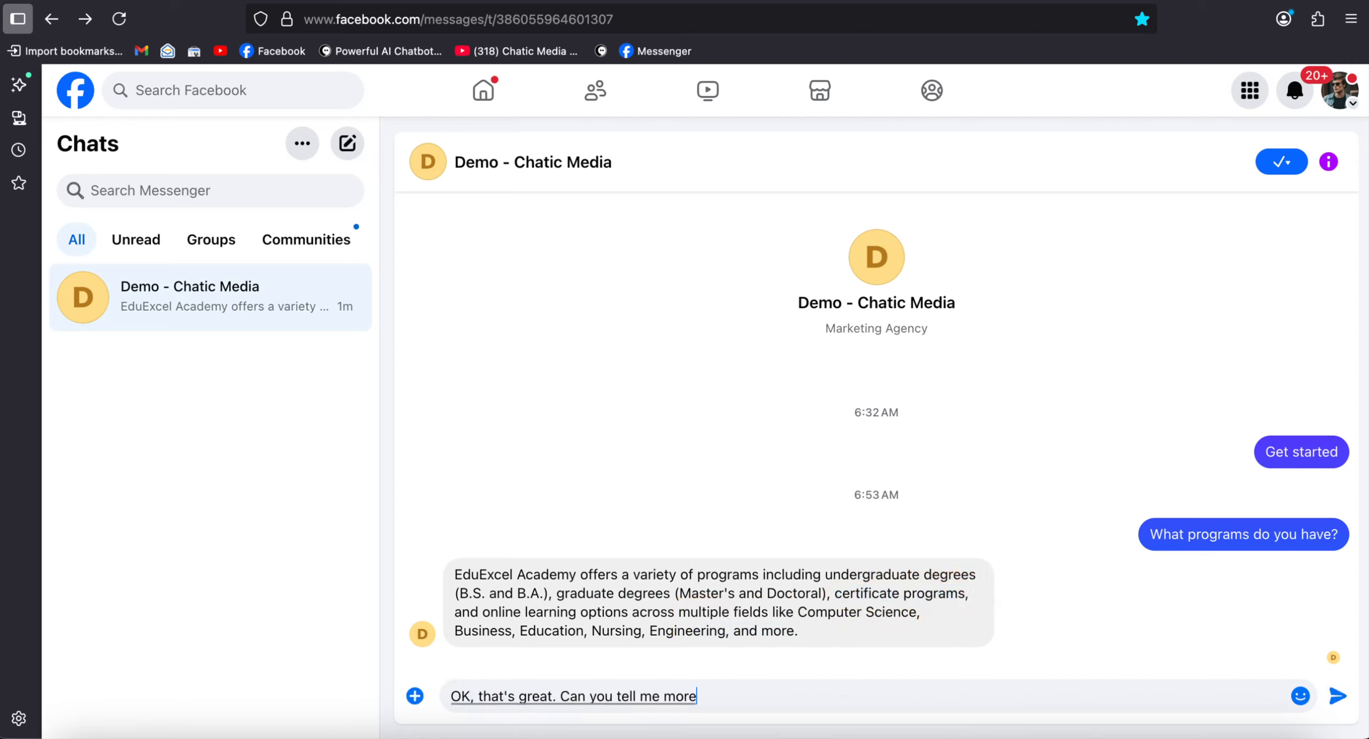
type(" about what sort of certificate programs do you have?")
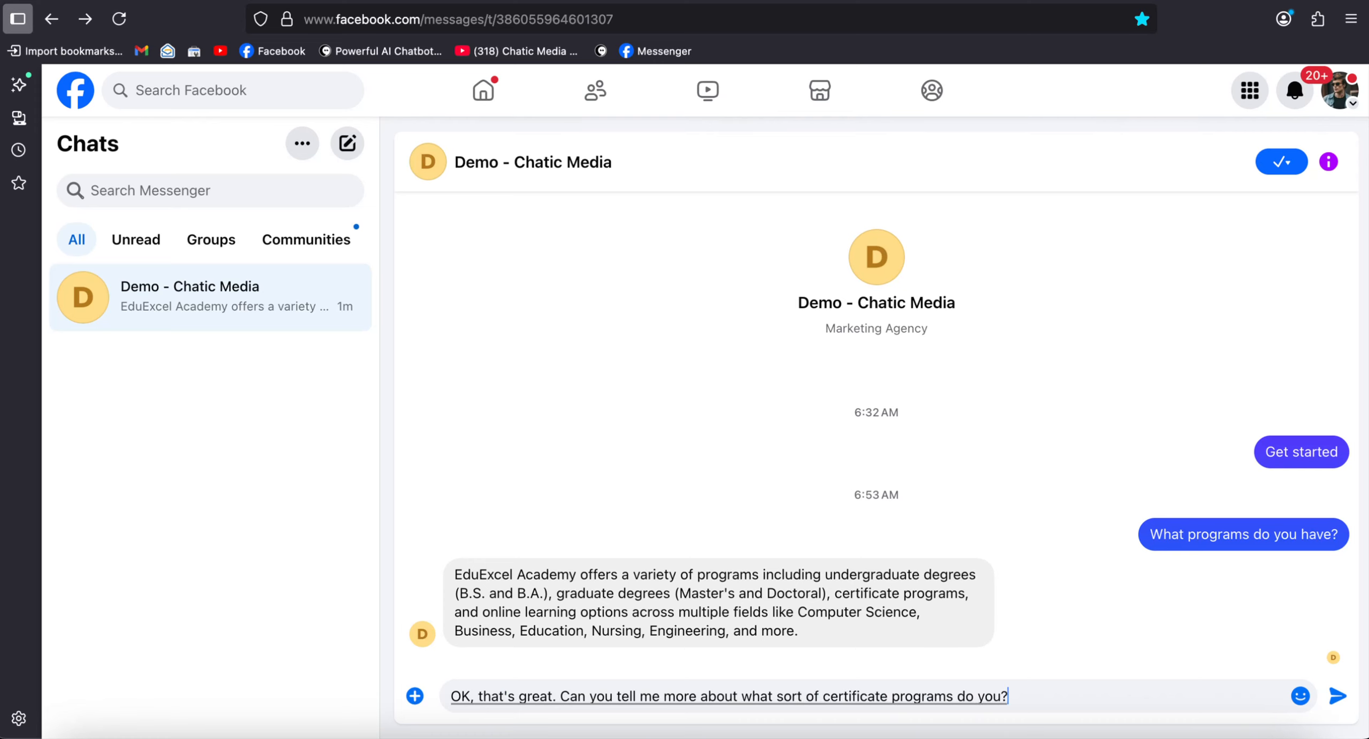
key("Return")
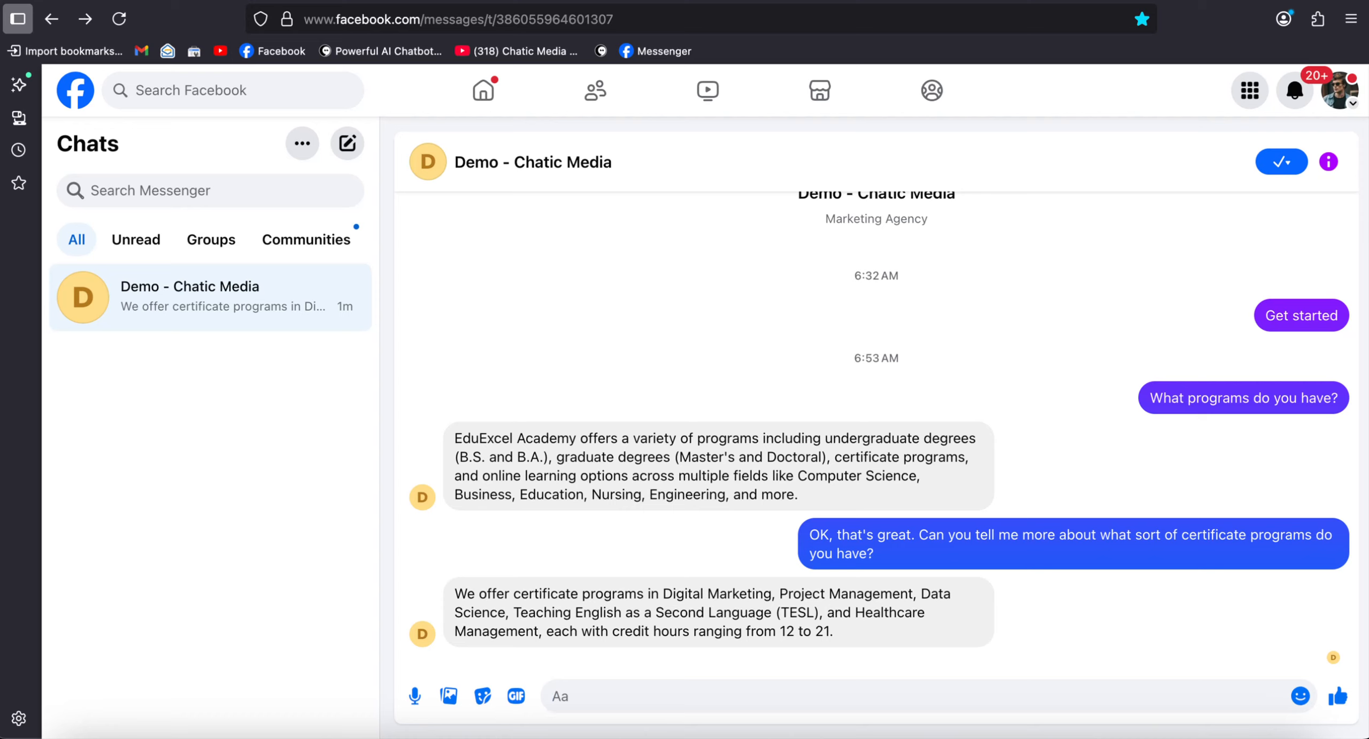
- Send "OK, that's great. I am interested in the data science certificate program how to enroll?" in the Demo - Chatic Media chat
key("F5")
type("OK, that's great. I")
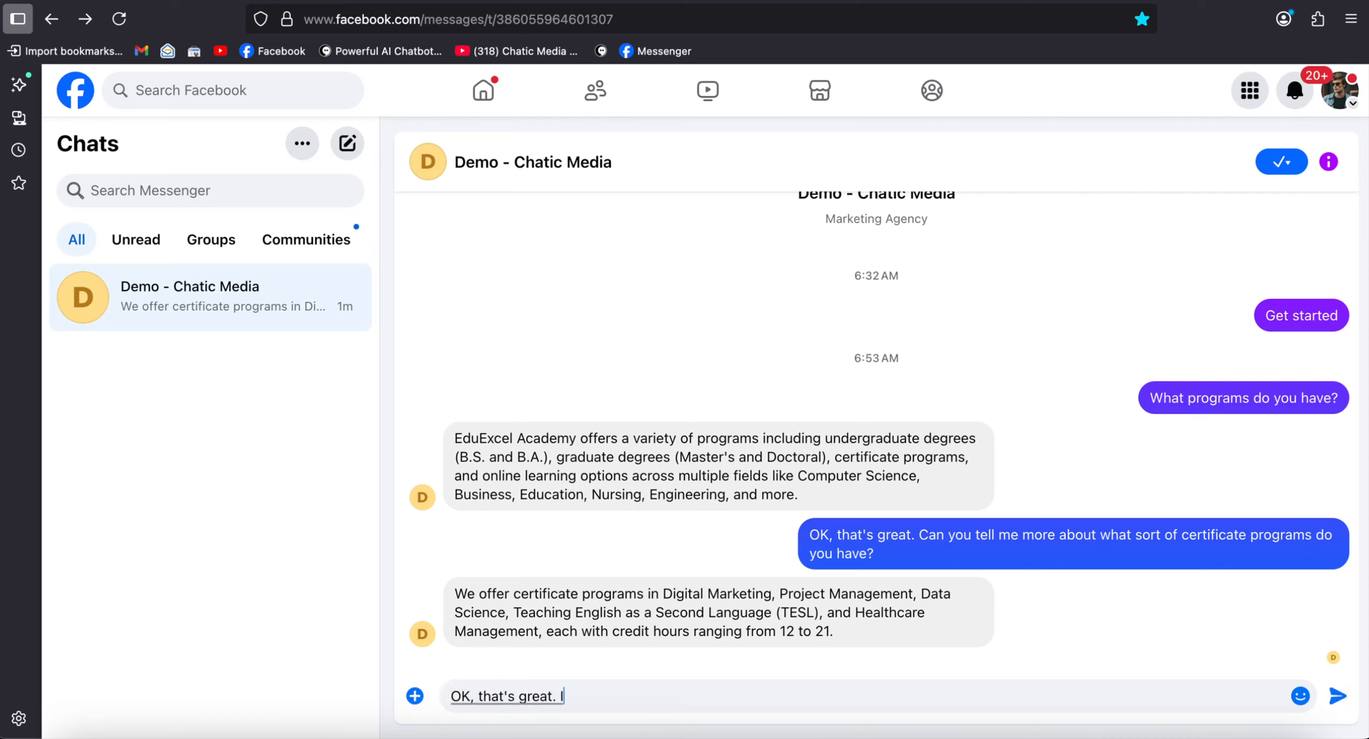
type(" am interested. in the data")
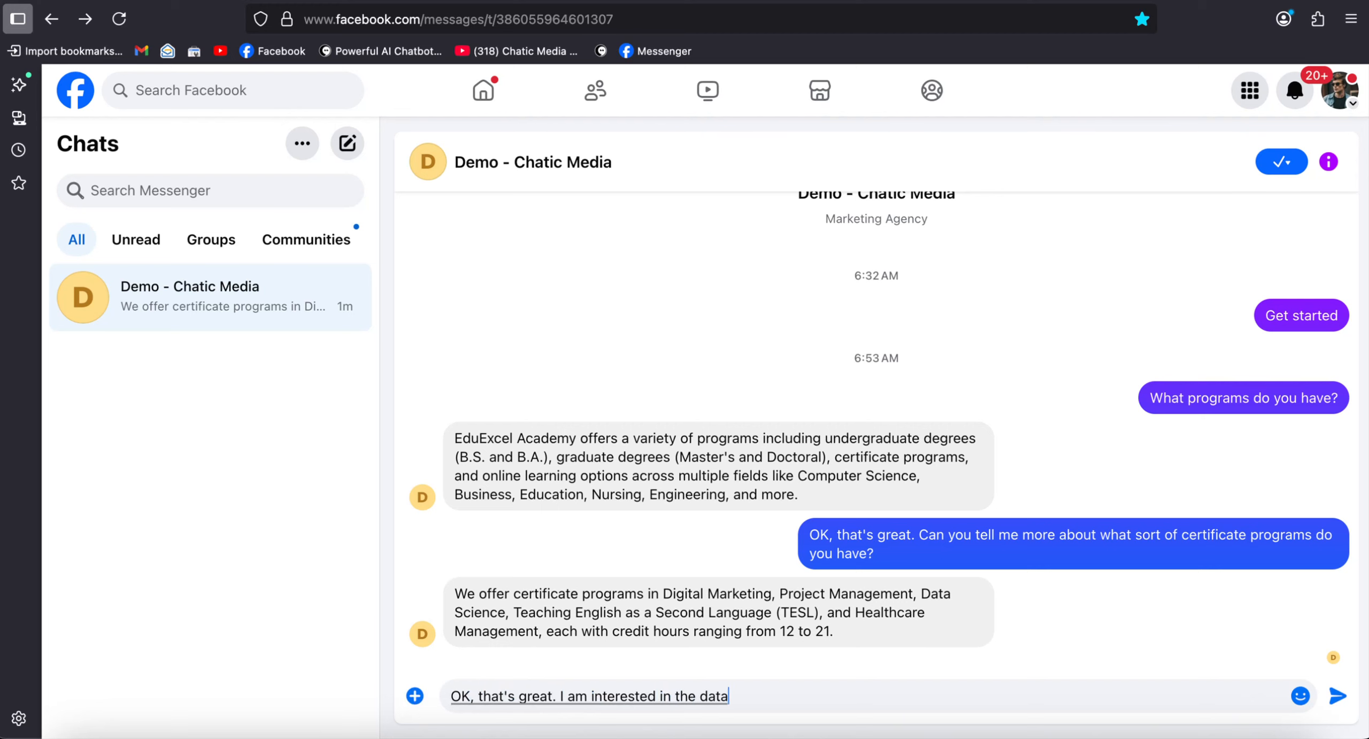
type(" science certificate program. how to enroll?")
key("Return")
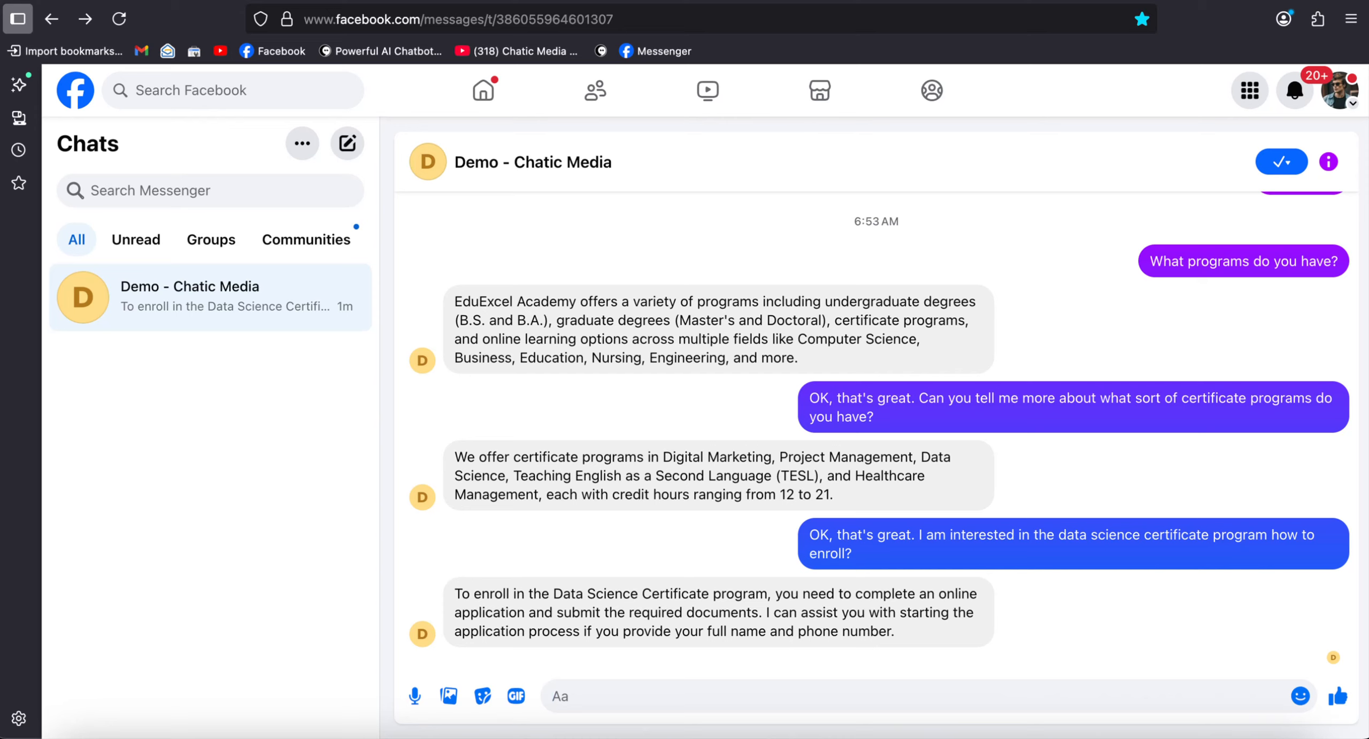
- Reply to the chatbot with the applicant's full name and phone number, and highlight those details in the sent message
key("F5")
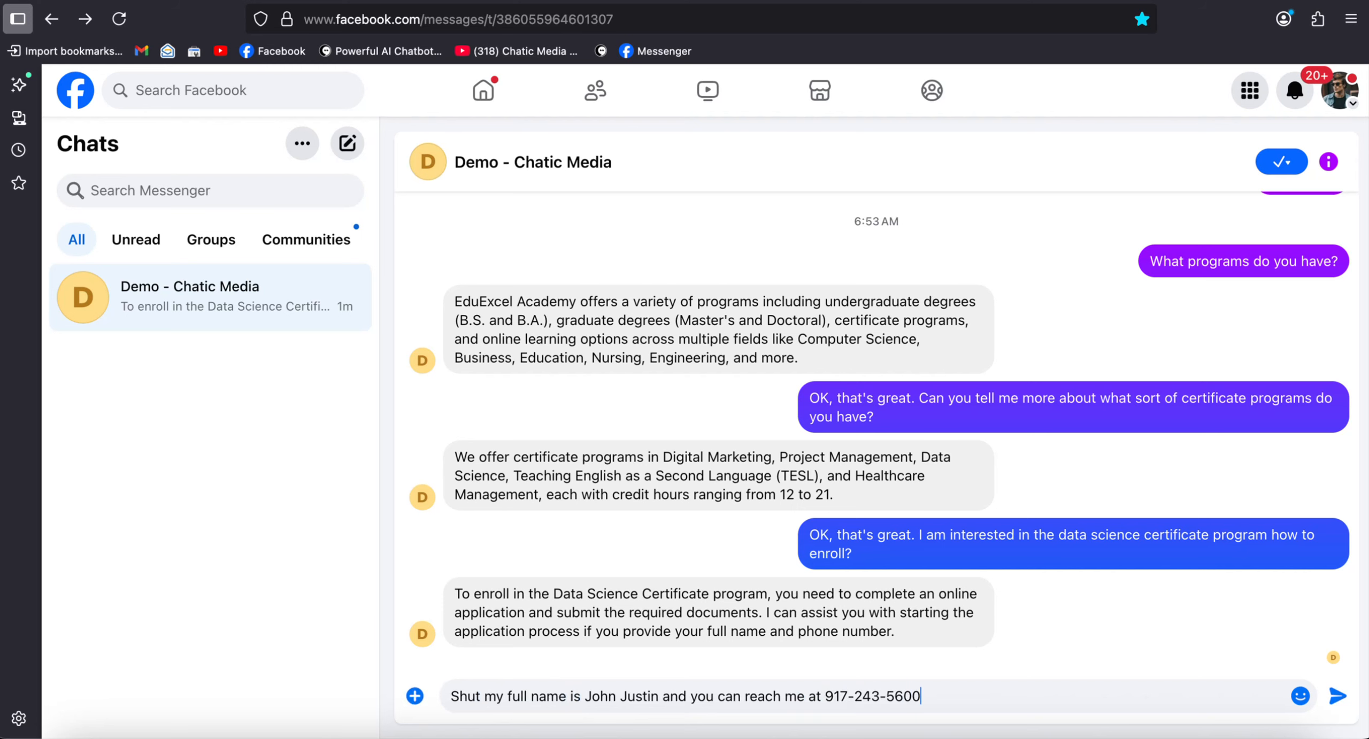
key("Return")
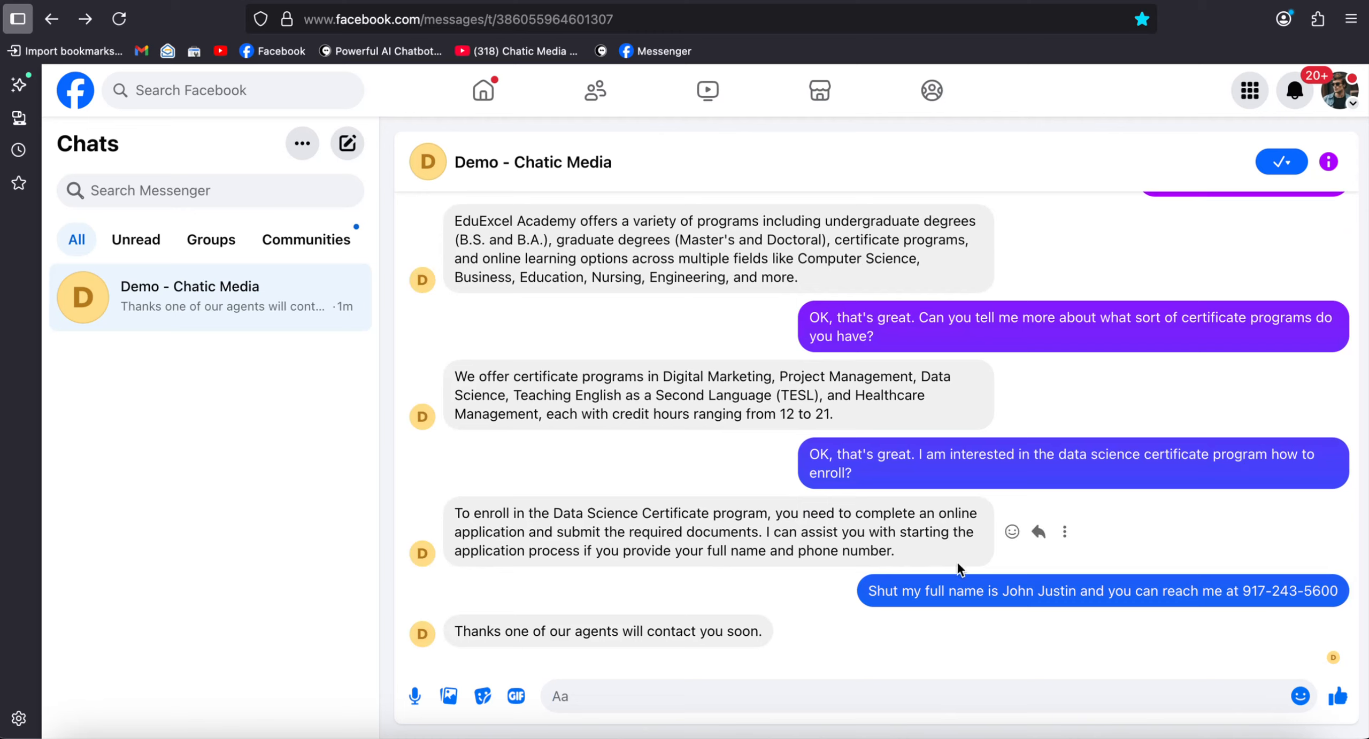
left_click_drag(987, 590, 1299, 604)
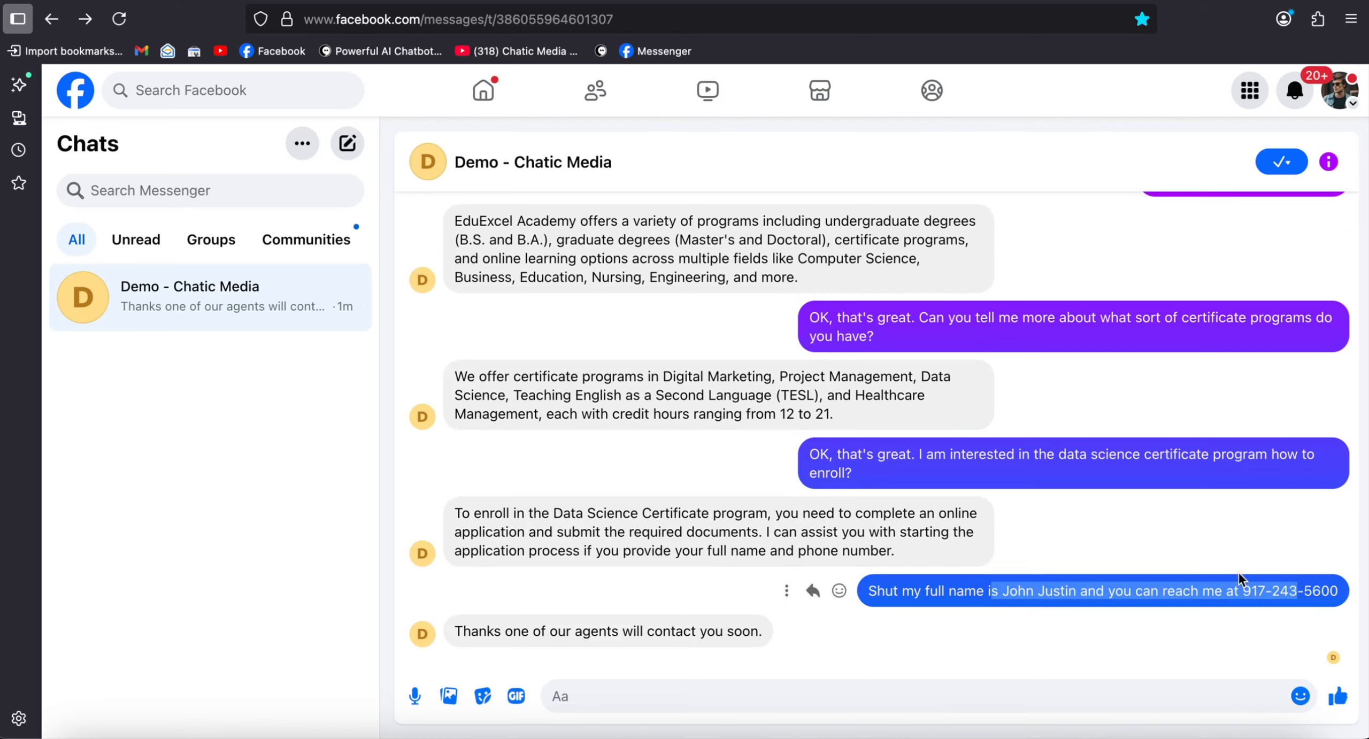
- Switch to Chatic Media and examine the applicant's inbox conversation and the contact's program or course details
left_click(655, 734)
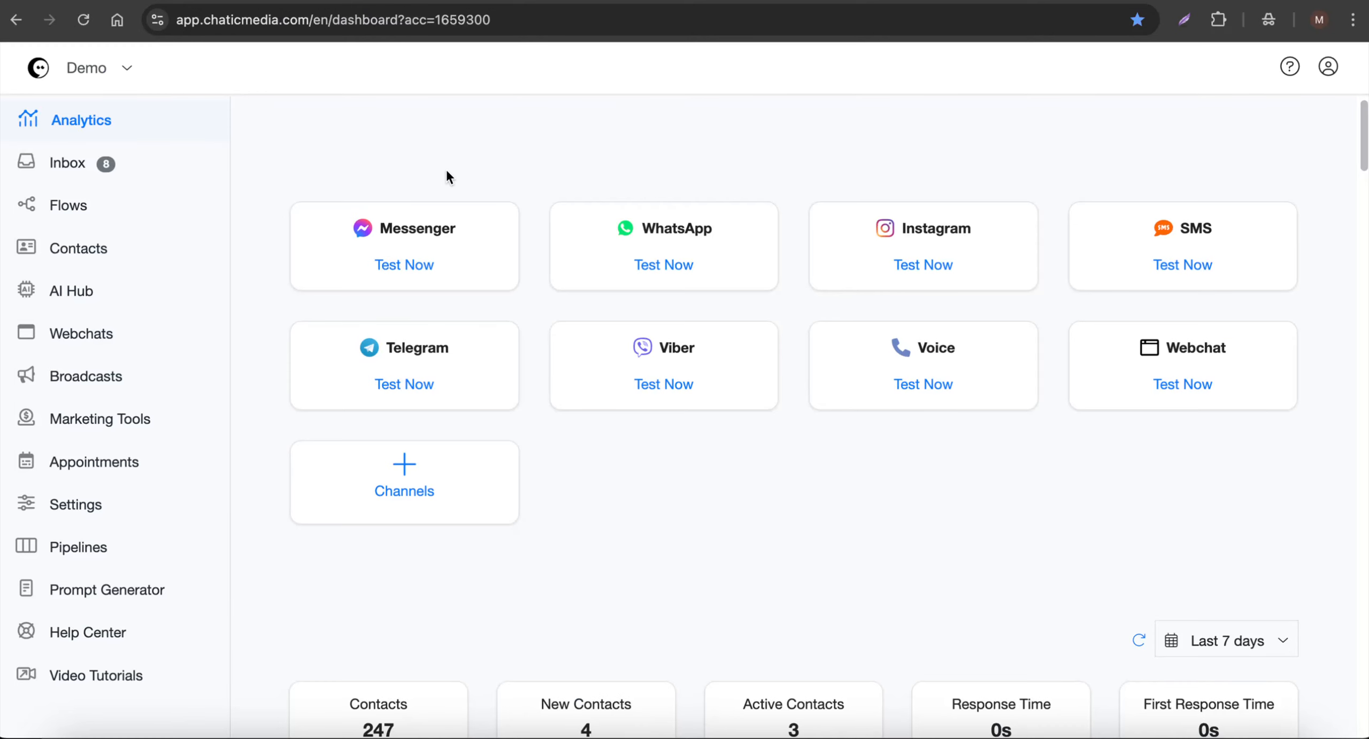
left_click(47, 171)
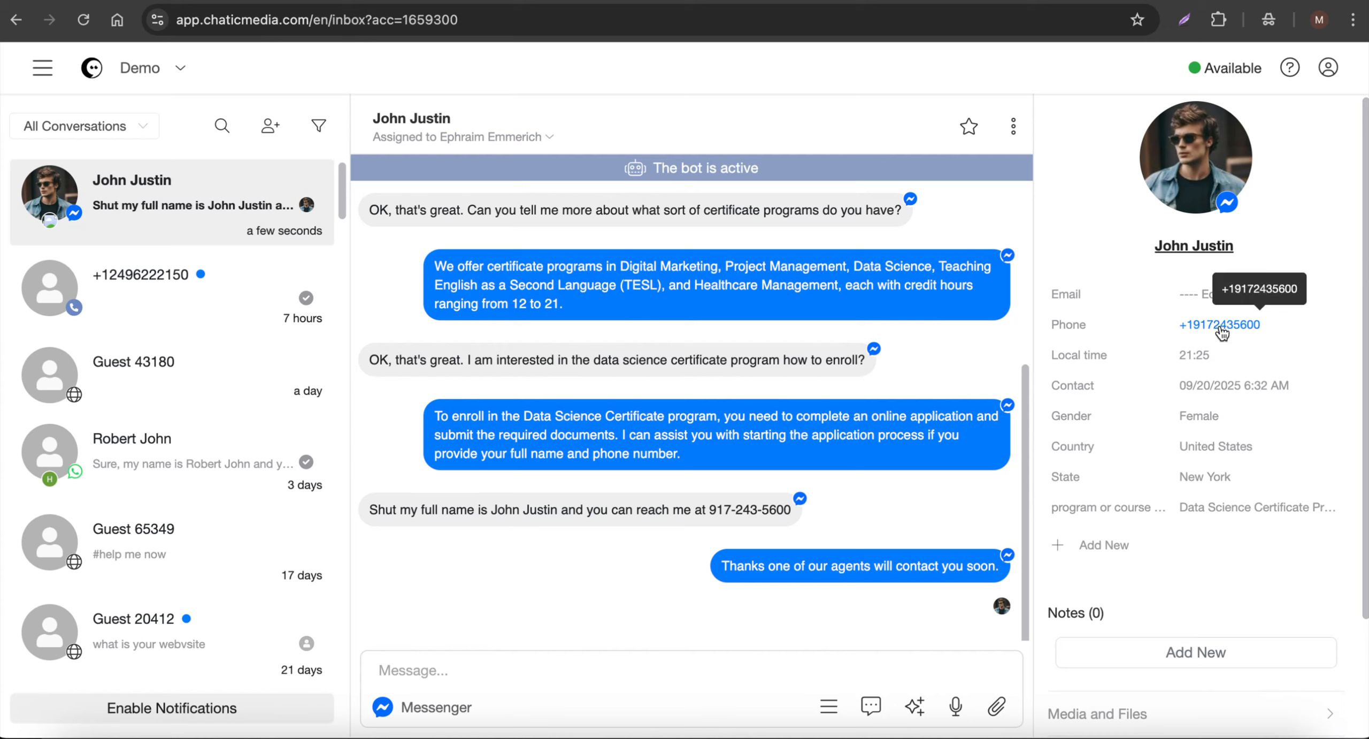
left_click(1225, 511)
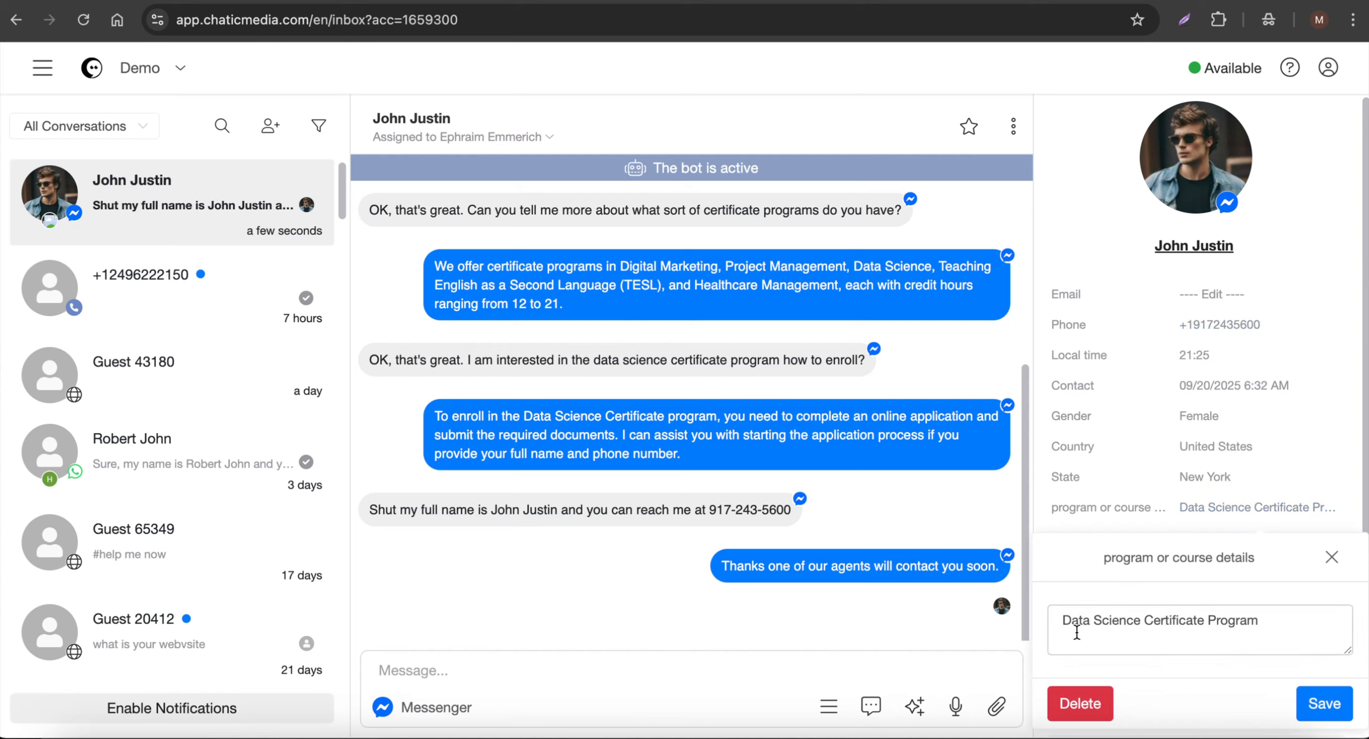
left_click_drag(1269, 621, 1070, 621)
left_click(1006, 602)
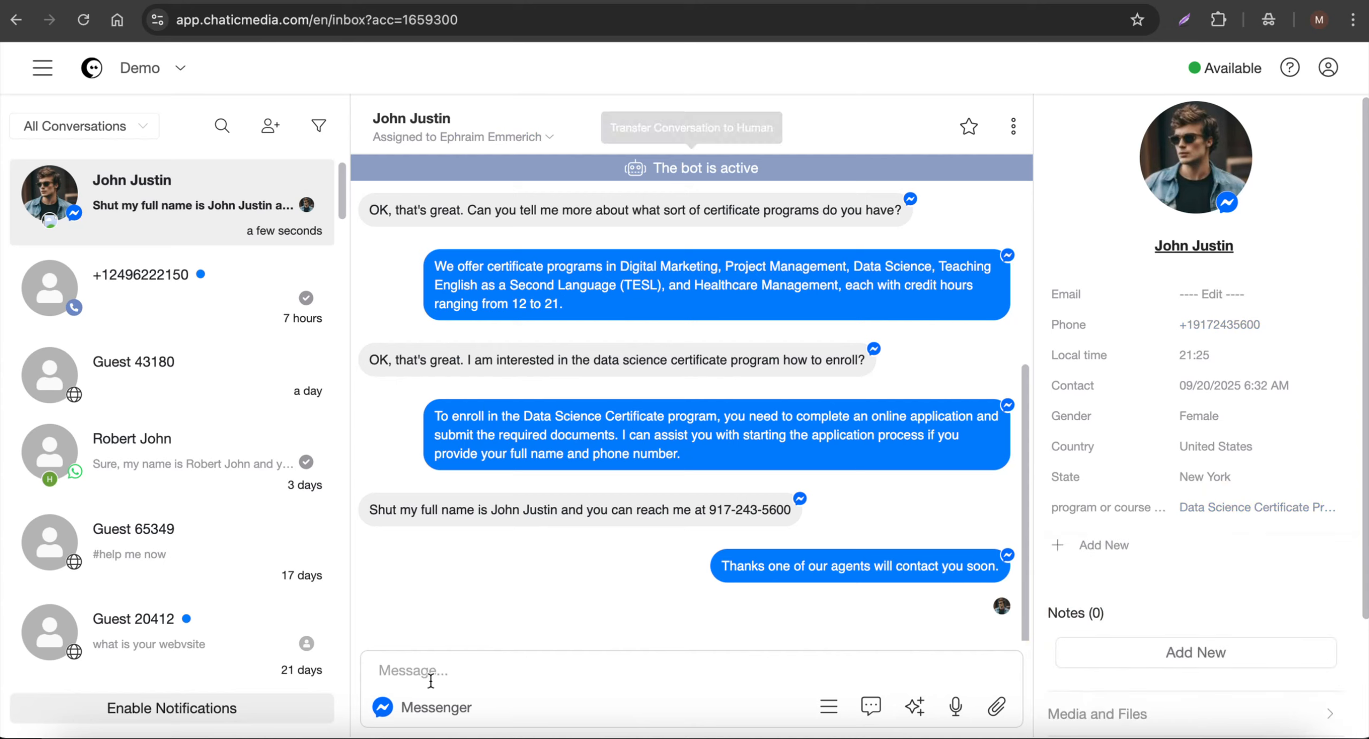
left_click(455, 686)
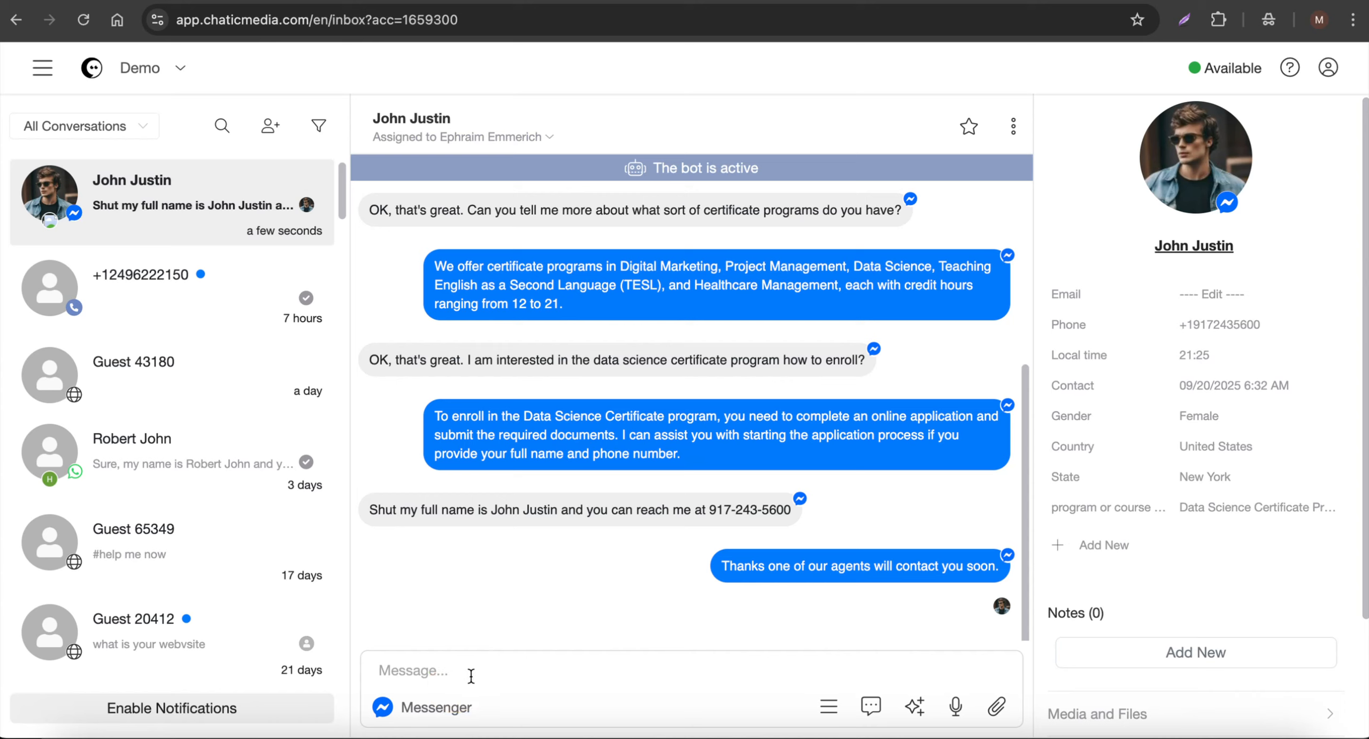
- Add an Opportunities Center pipeline board for tracking leads
left_click(42, 68)
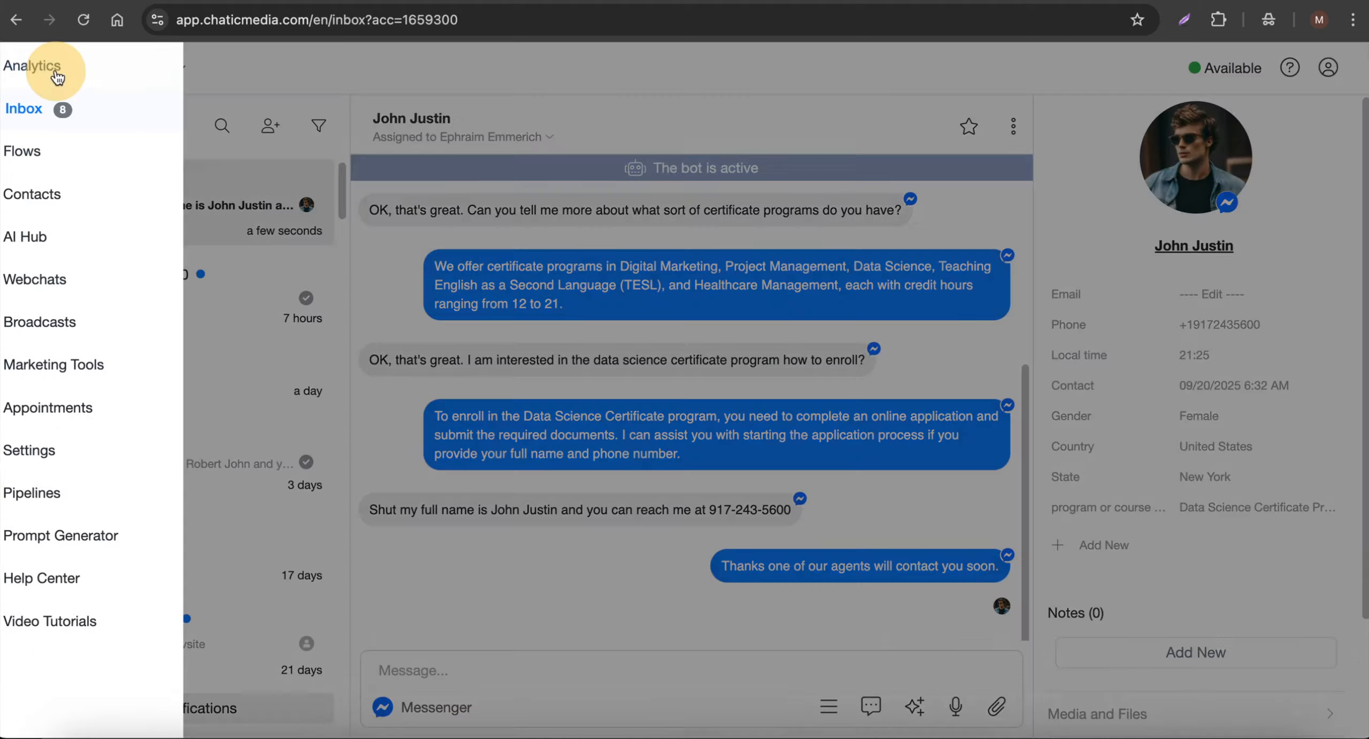
left_click(99, 493)
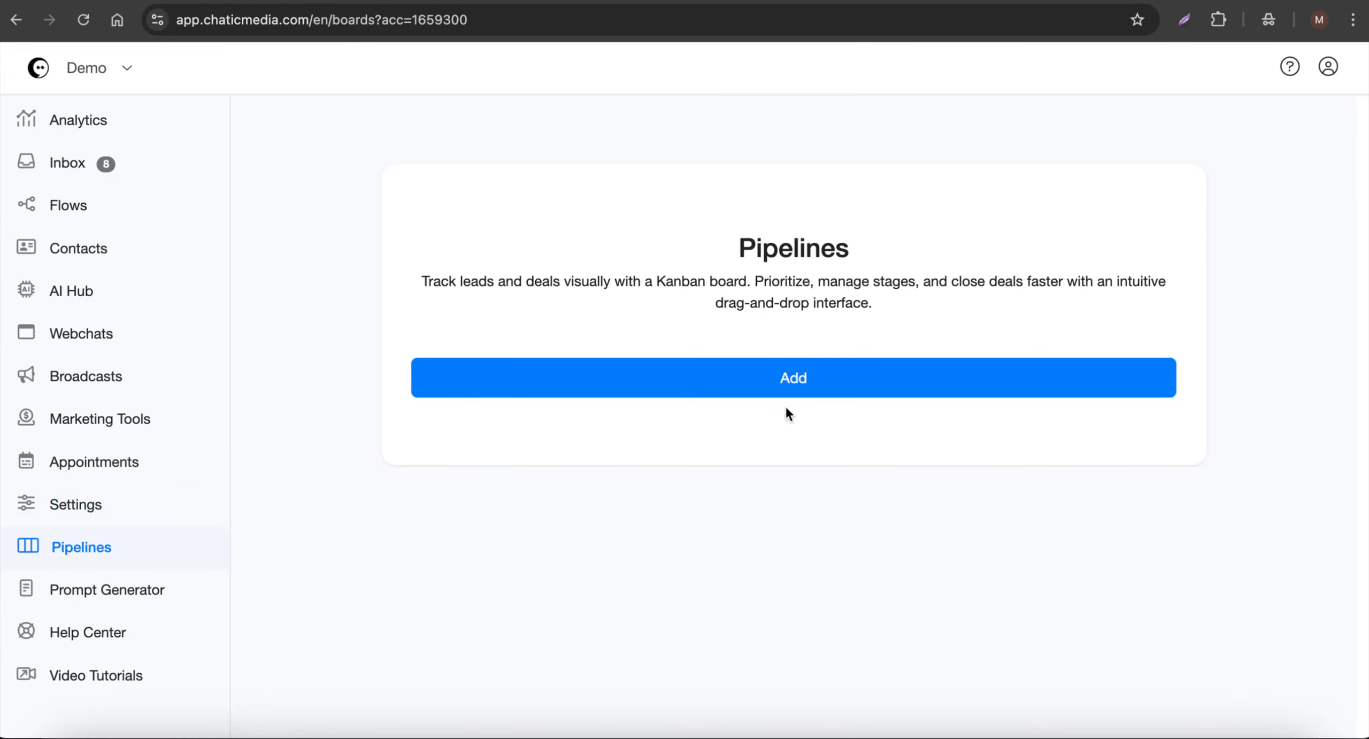
left_click(802, 390)
left_click(616, 210)
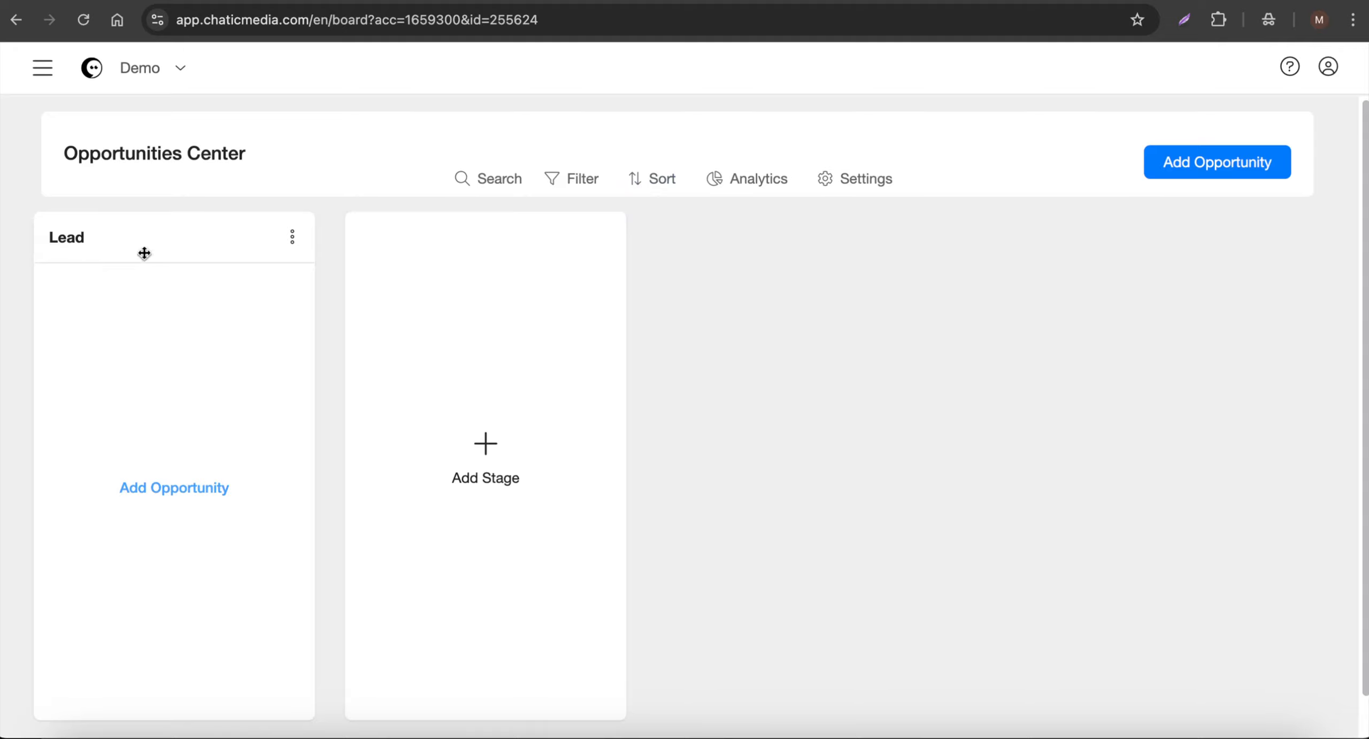
- Add a second stage named "Applicants" to the Opportunities Center pipeline
left_click(459, 436)
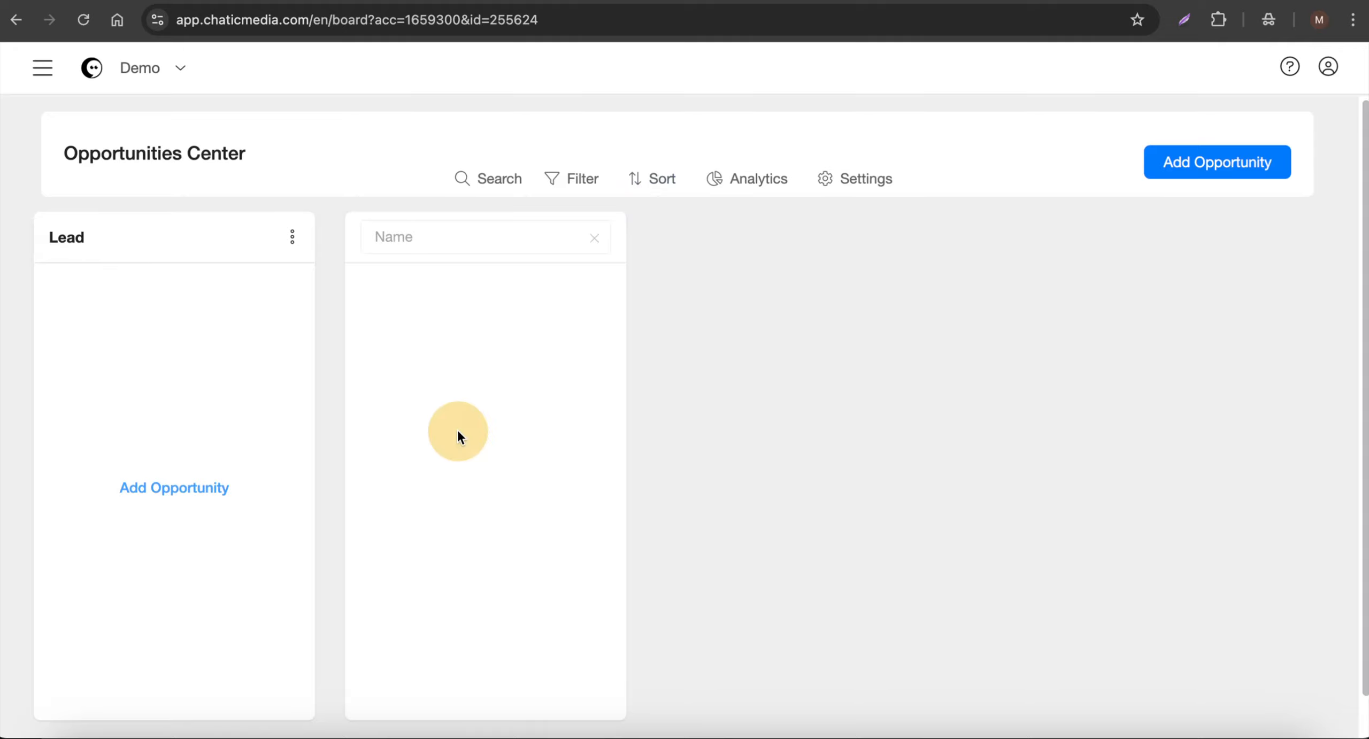
left_click(475, 246)
type("Ap")
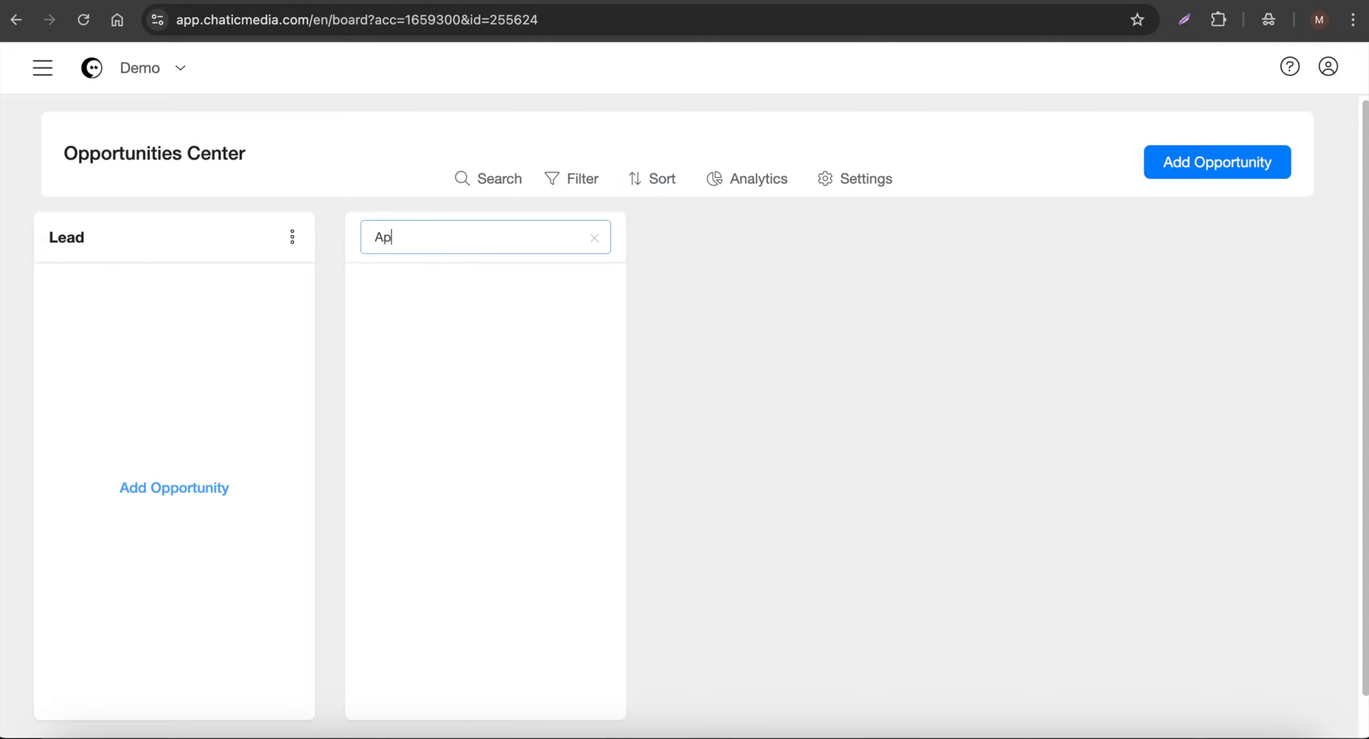
type("plicants")
key("Return")
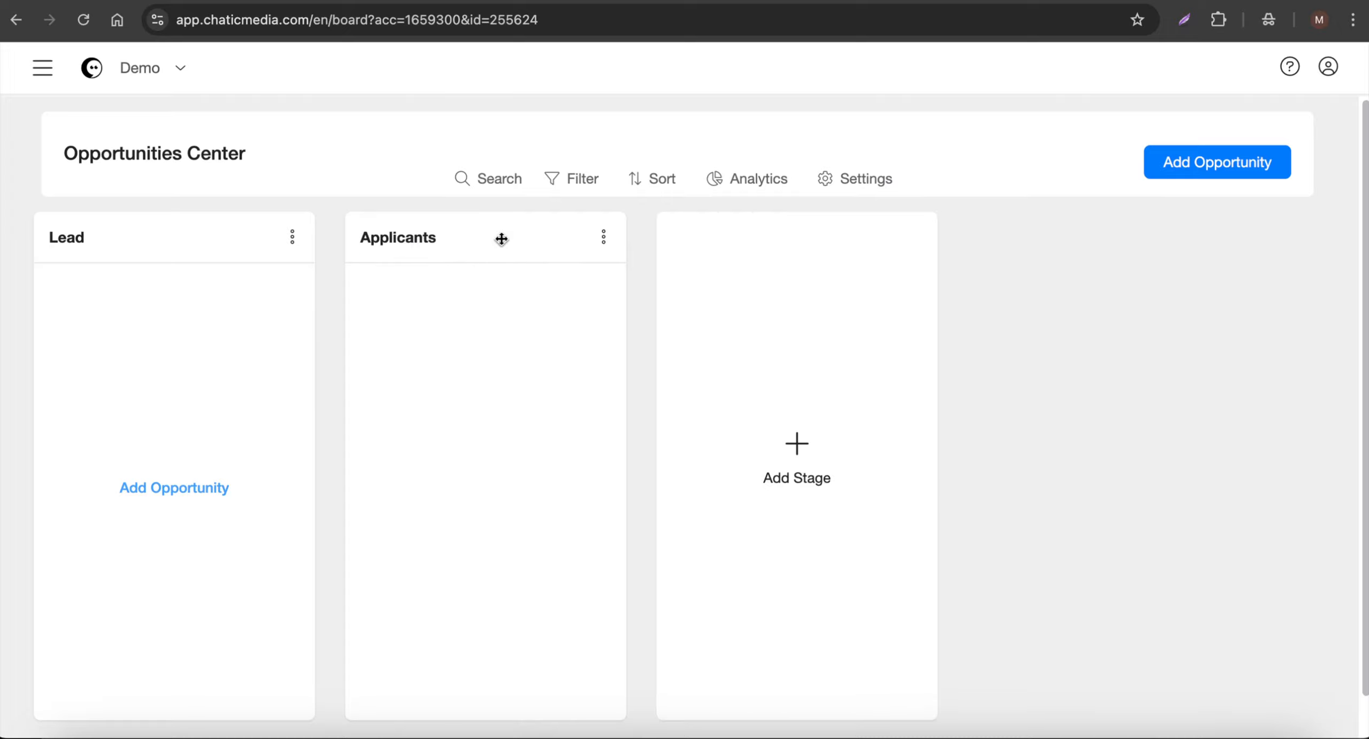
- Start a new opportunity in the Lead stage and find and select the Messenger applicant as its contact
left_click(203, 492)
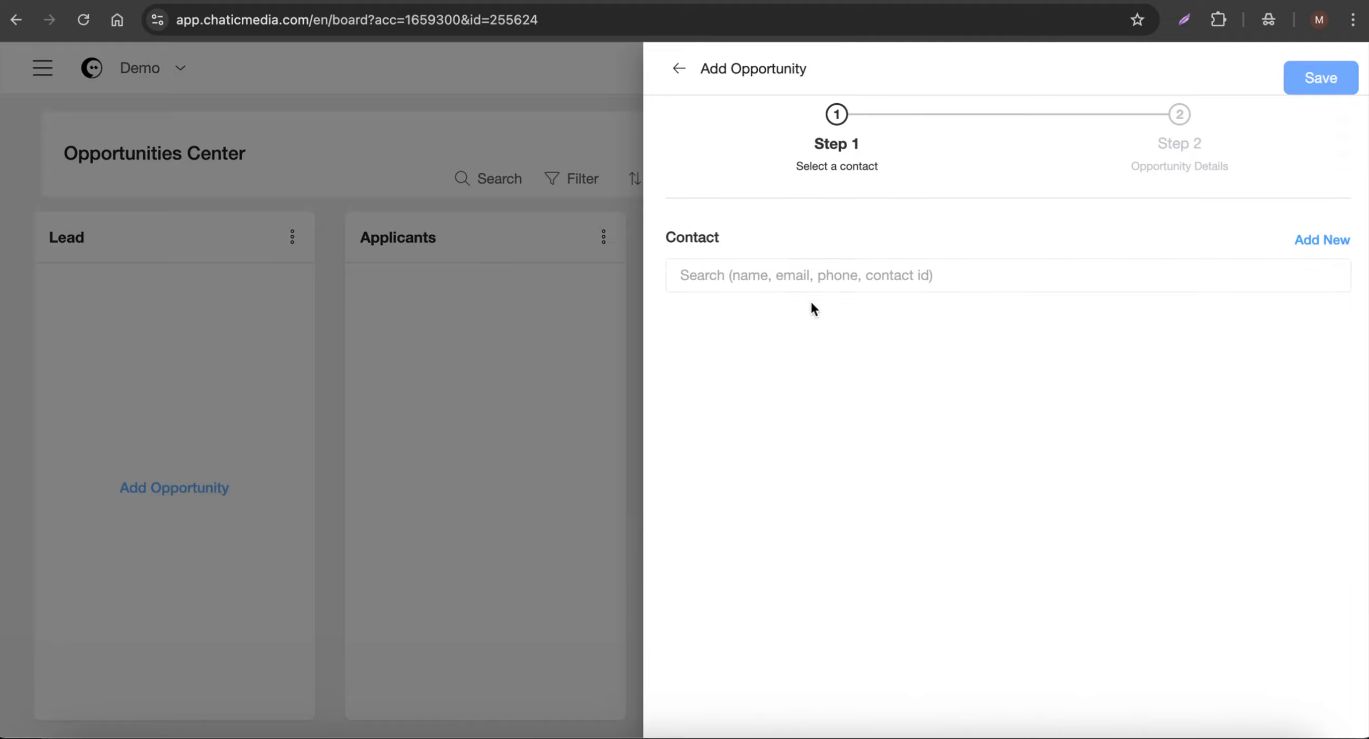
left_click(817, 282)
type("john")
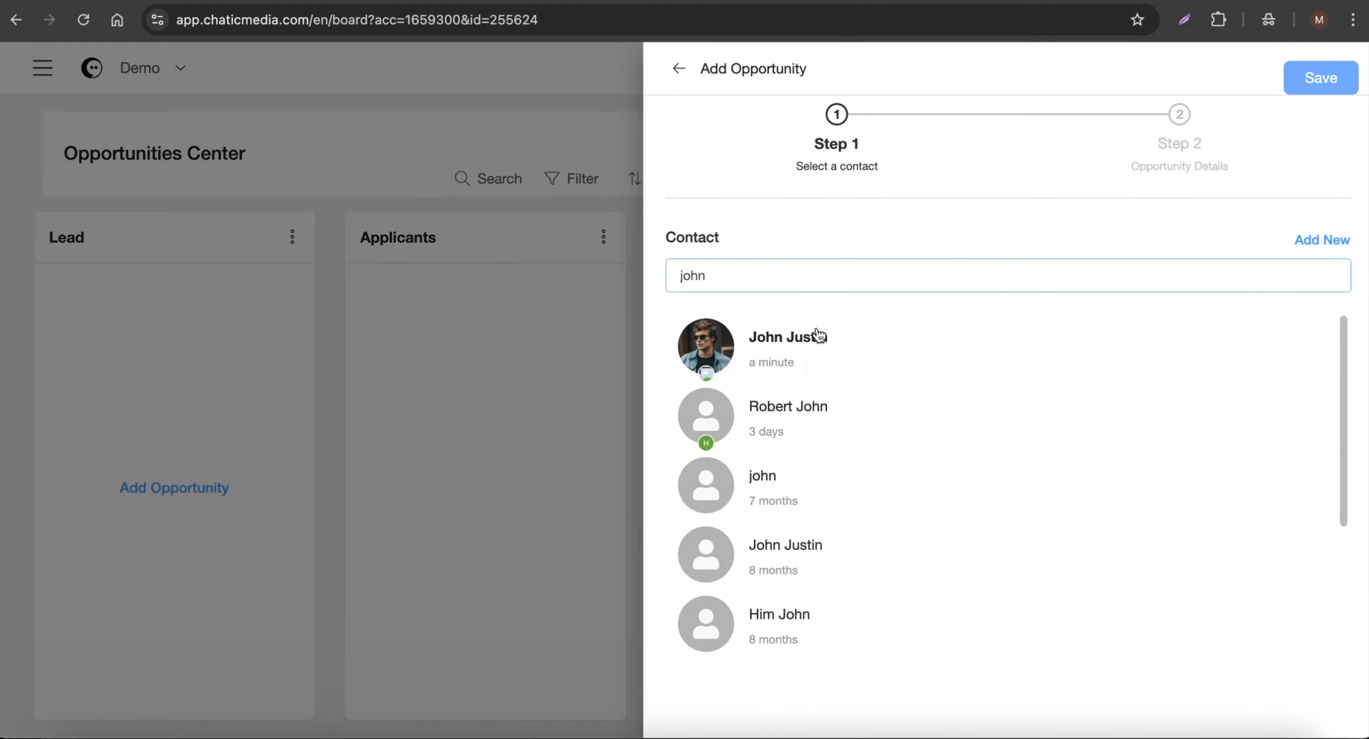
left_click(816, 335)
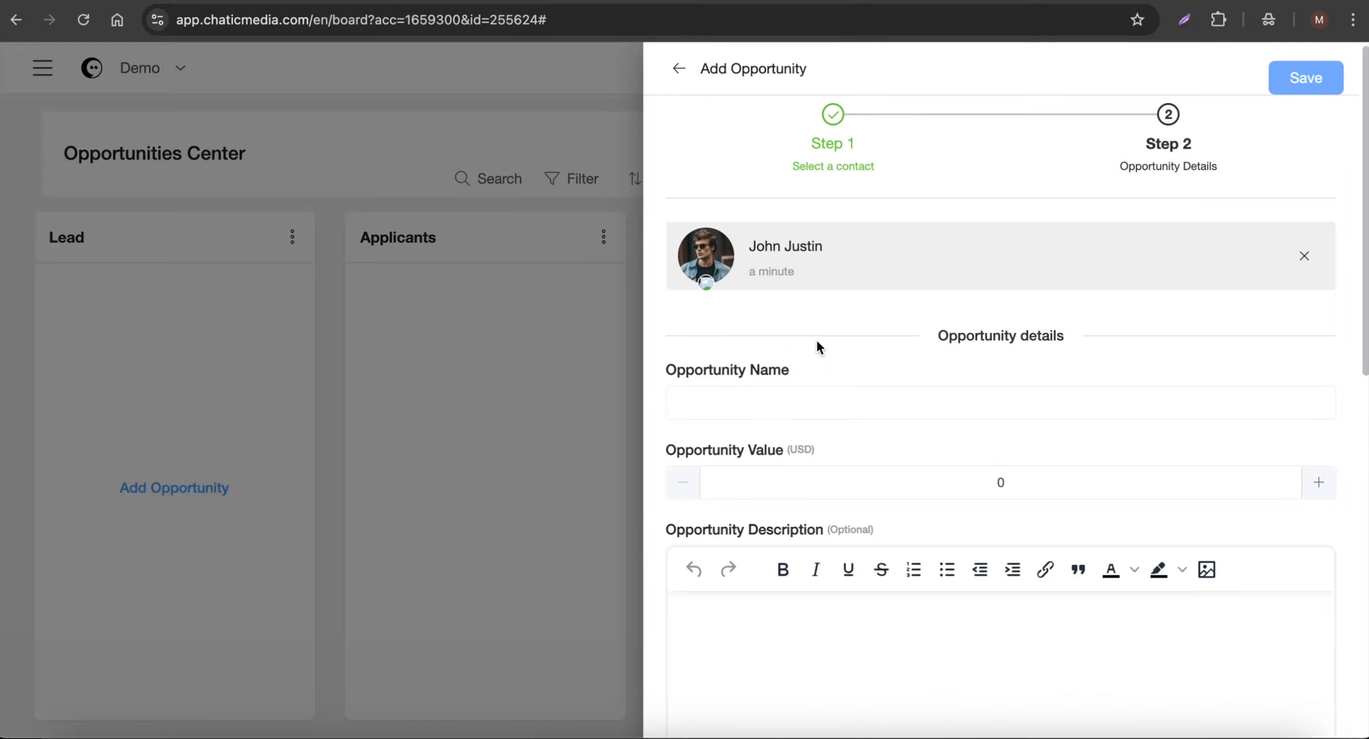
- Name the opportunity "Data Science Program", set its value to 6000 USD, and save it
left_click(774, 404)
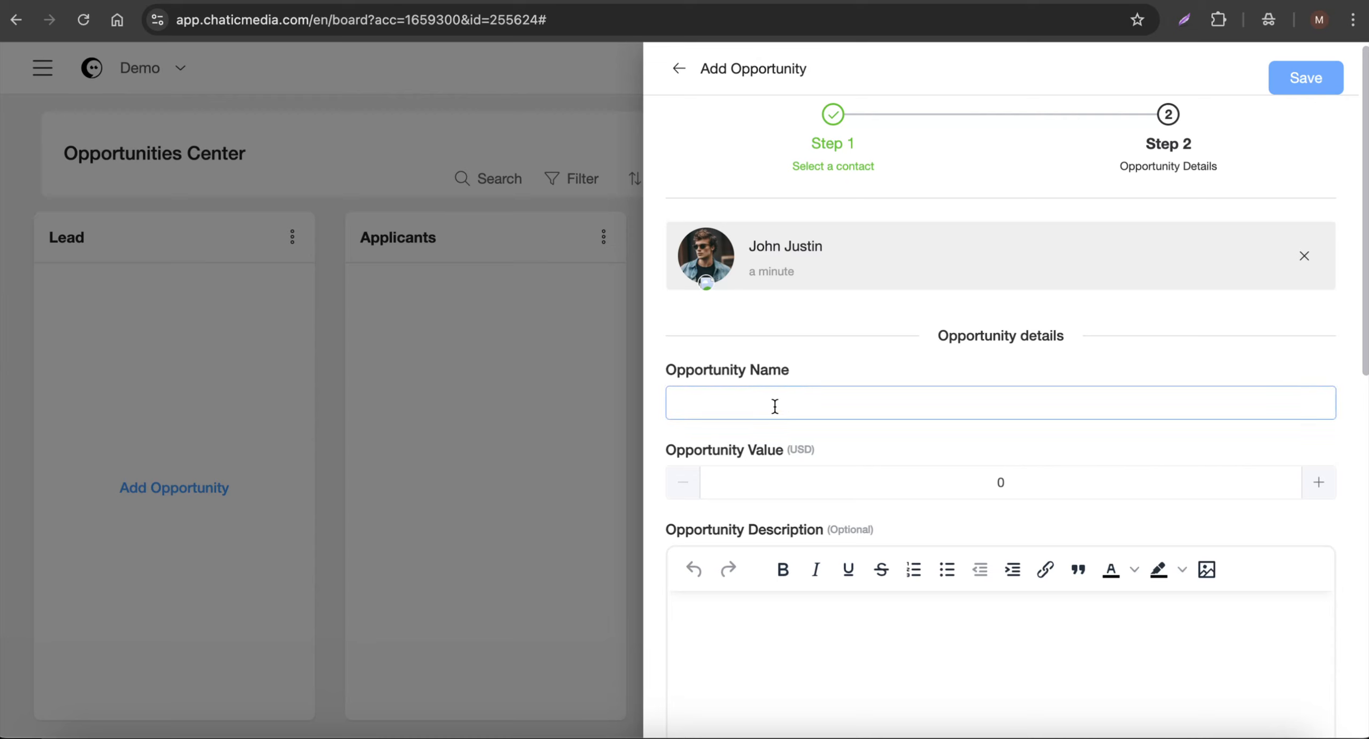
type("Data Science")
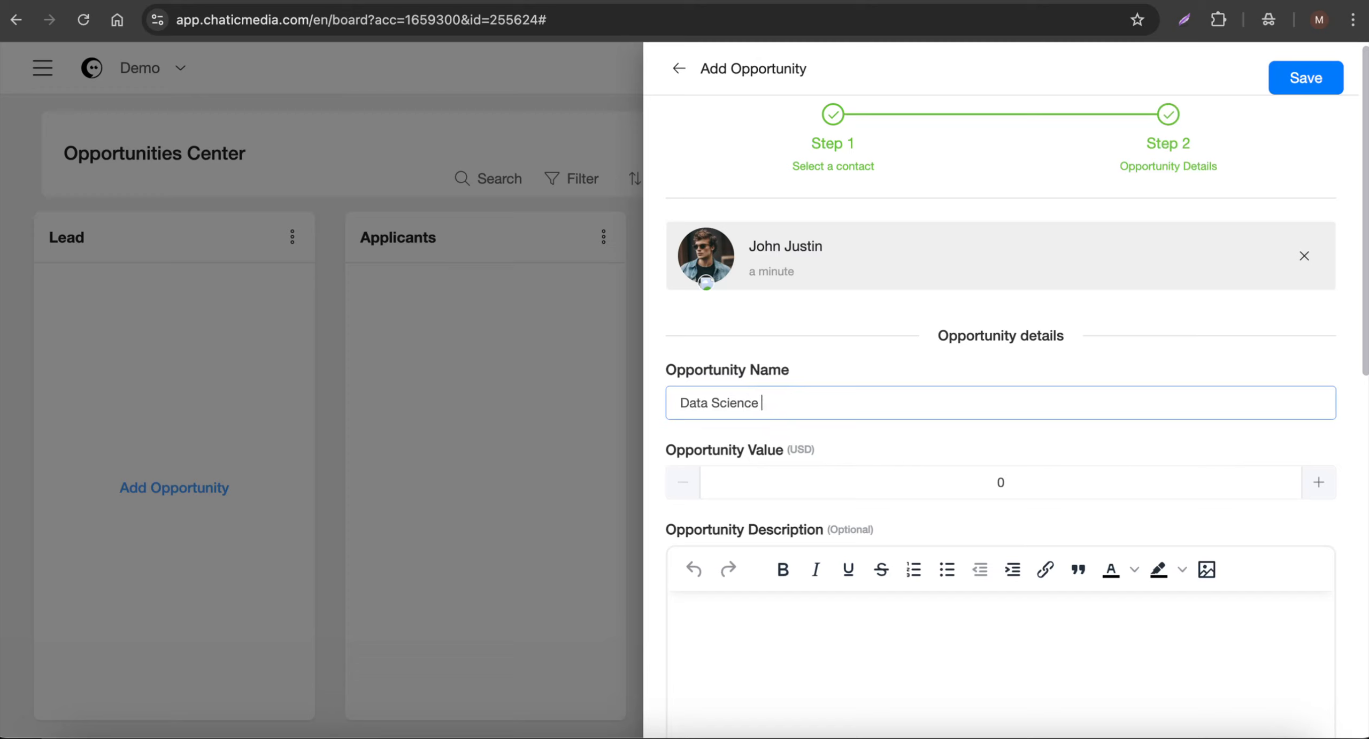
type(" Program")
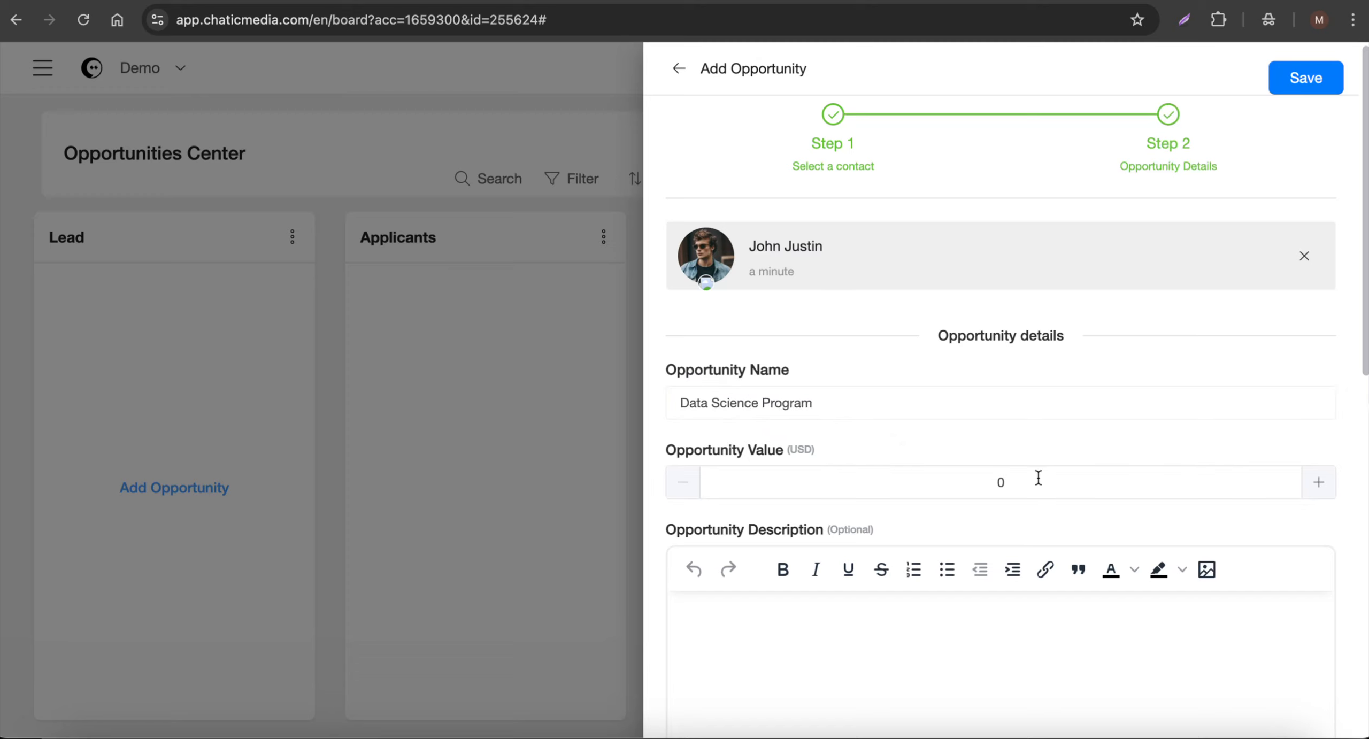
left_click_drag(1037, 479, 774, 465)
type("6000")
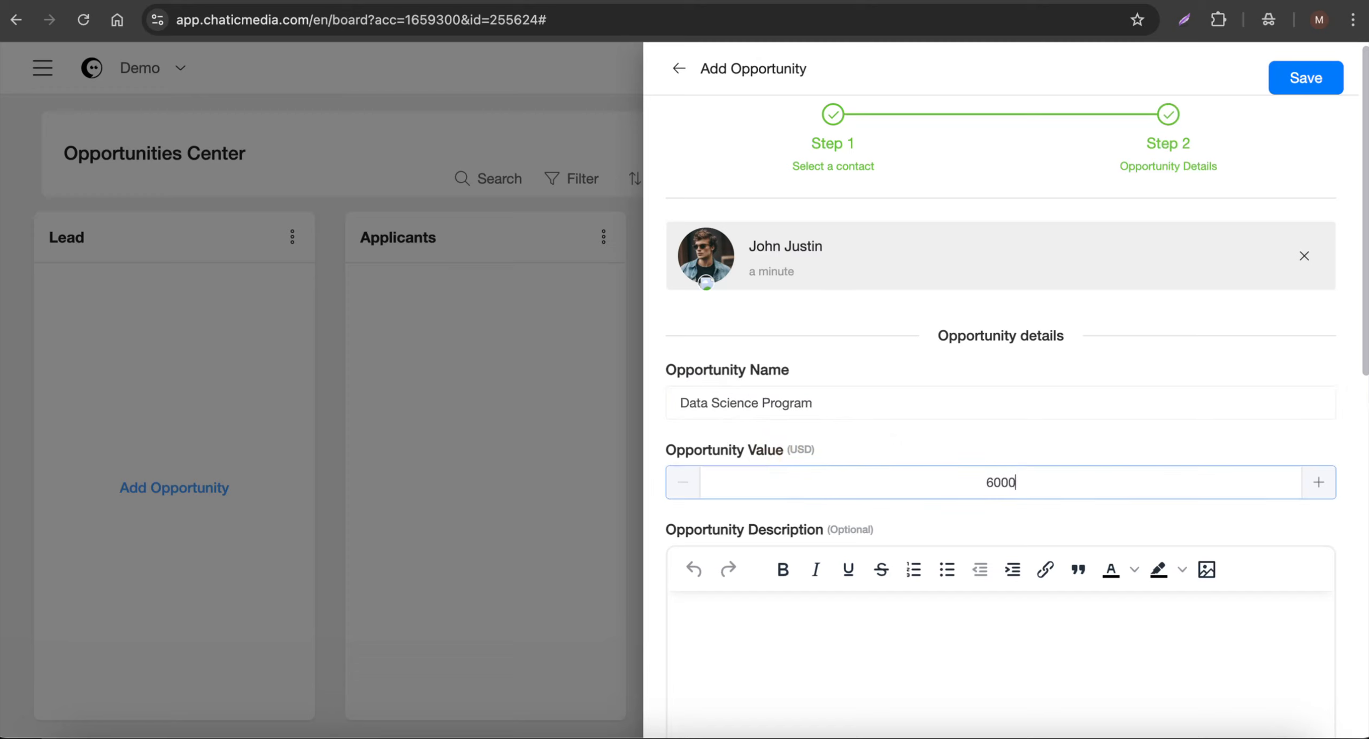
left_click(1322, 80)
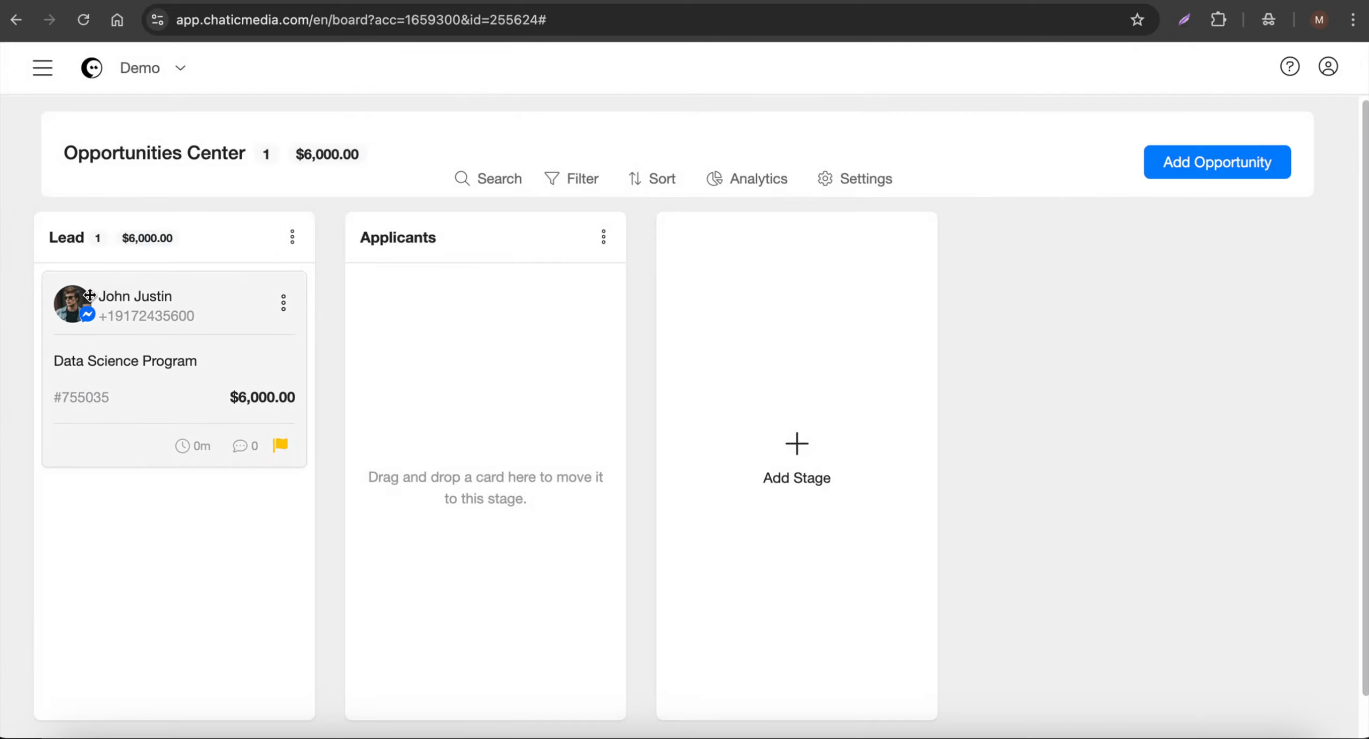